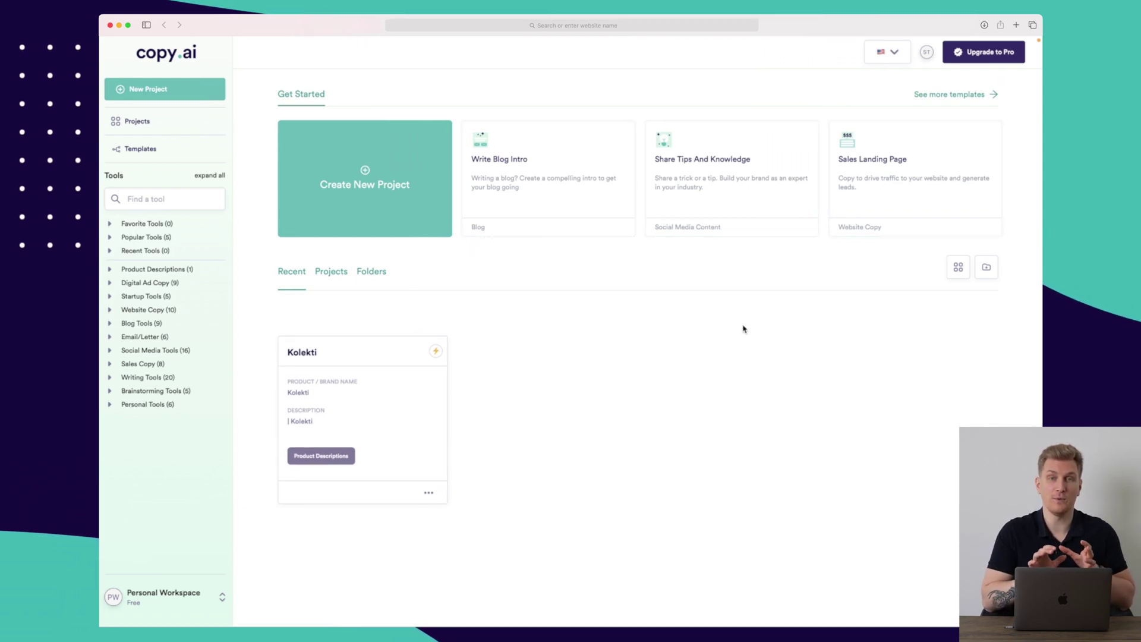
Step: Open the Kolekti product descriptions project and scroll through its saved descriptions
{"action": "left_click", "coordinate": [353, 378]}
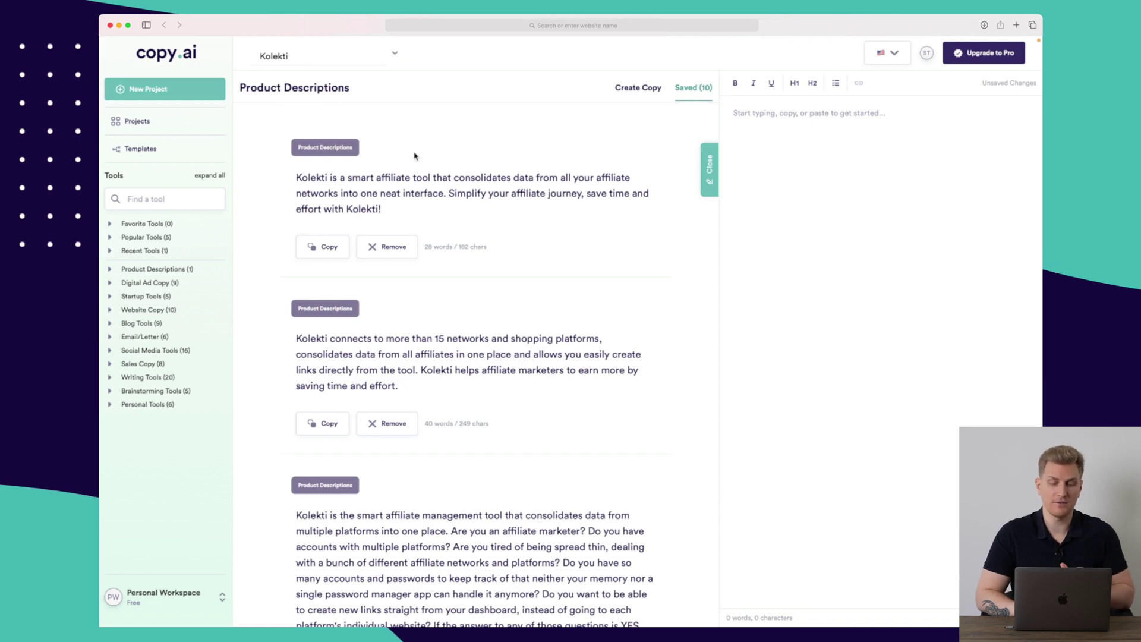
{"action": "scroll", "coordinate": [458, 178], "scroll_direction": "down", "scroll_amount": 5}
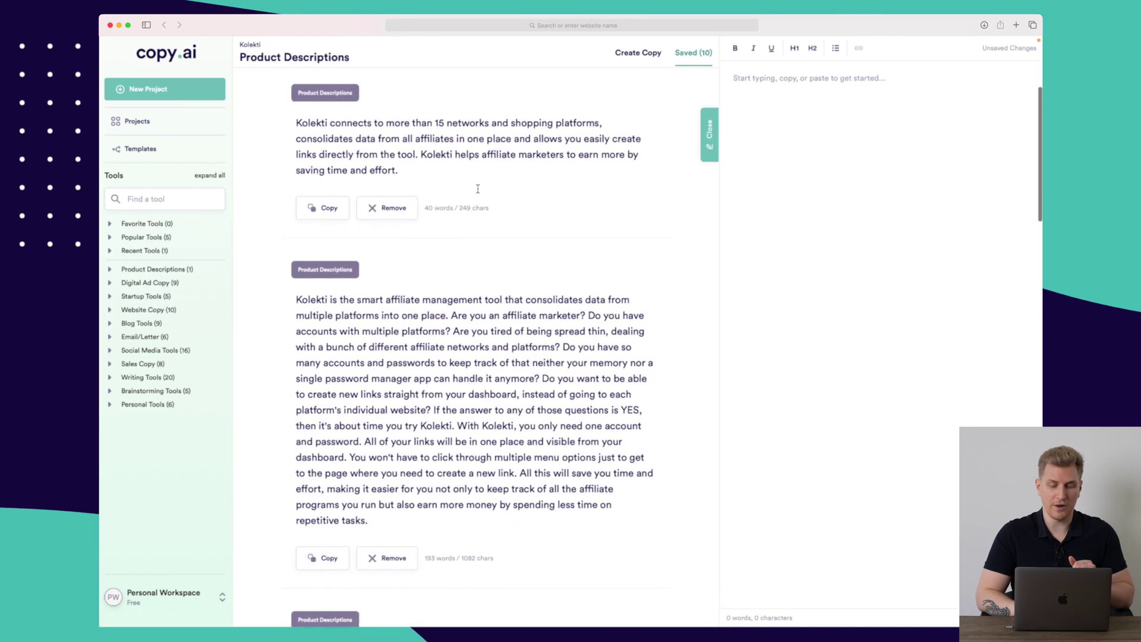
{"action": "scroll", "coordinate": [477, 189], "scroll_direction": "down", "scroll_amount": 5}
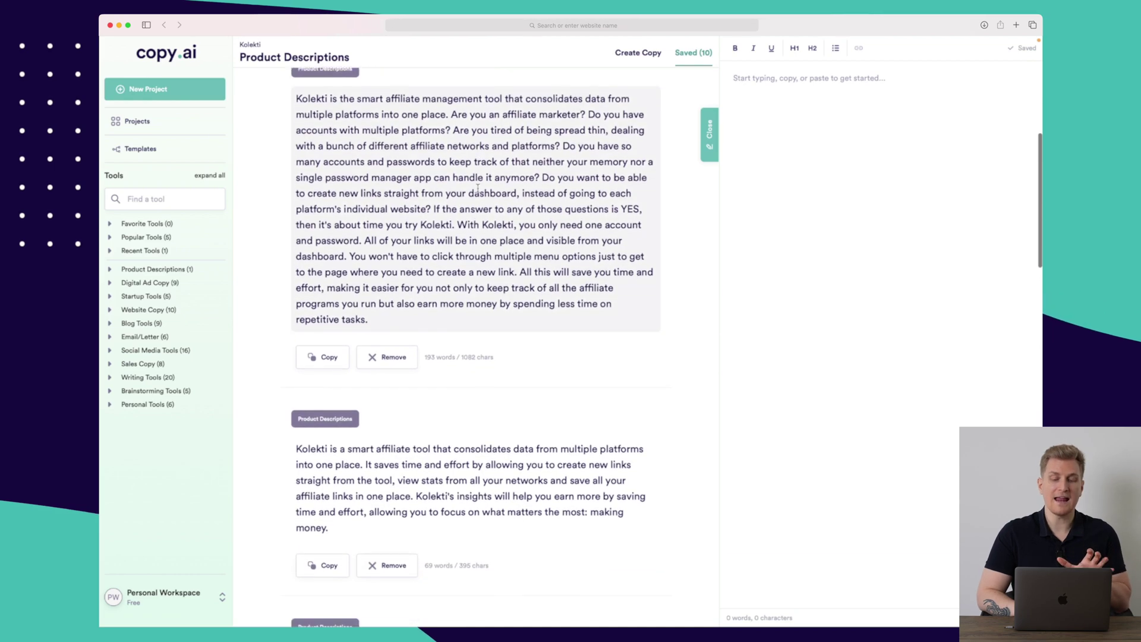
{"action": "scroll", "coordinate": [477, 189], "scroll_direction": "down", "scroll_amount": 5}
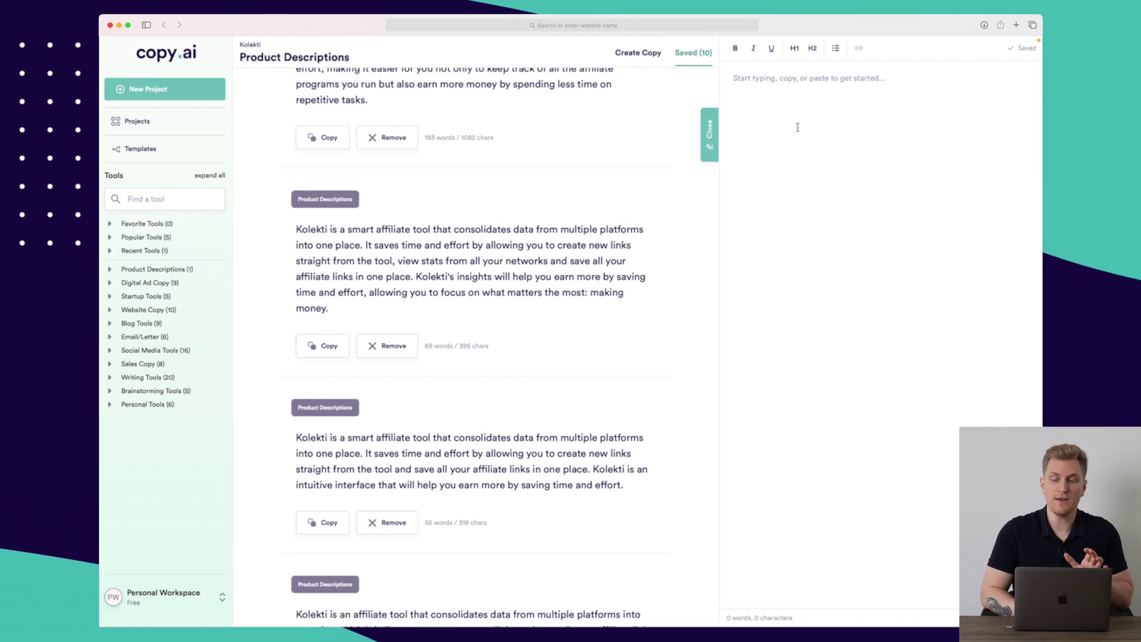
Step: Paste the saved insights description and the next saved Kolekti description into the editor as two paragraphs
{"action": "left_click", "coordinate": [834, 82]}
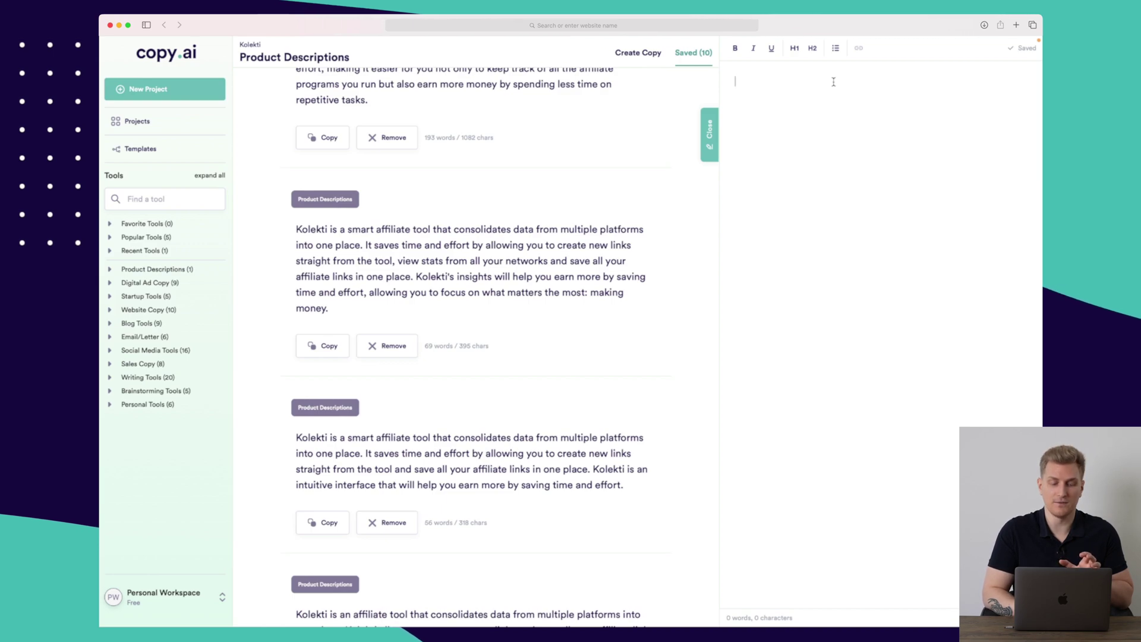
{"action": "left_click", "coordinate": [329, 348]}
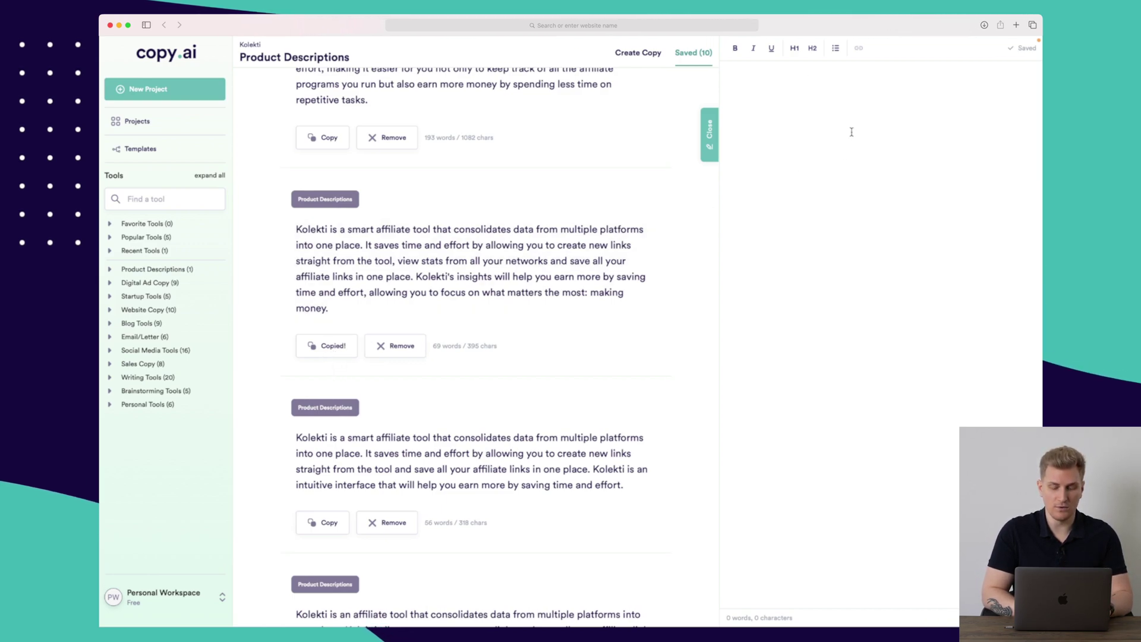
{"action": "key", "text": "super+v"}
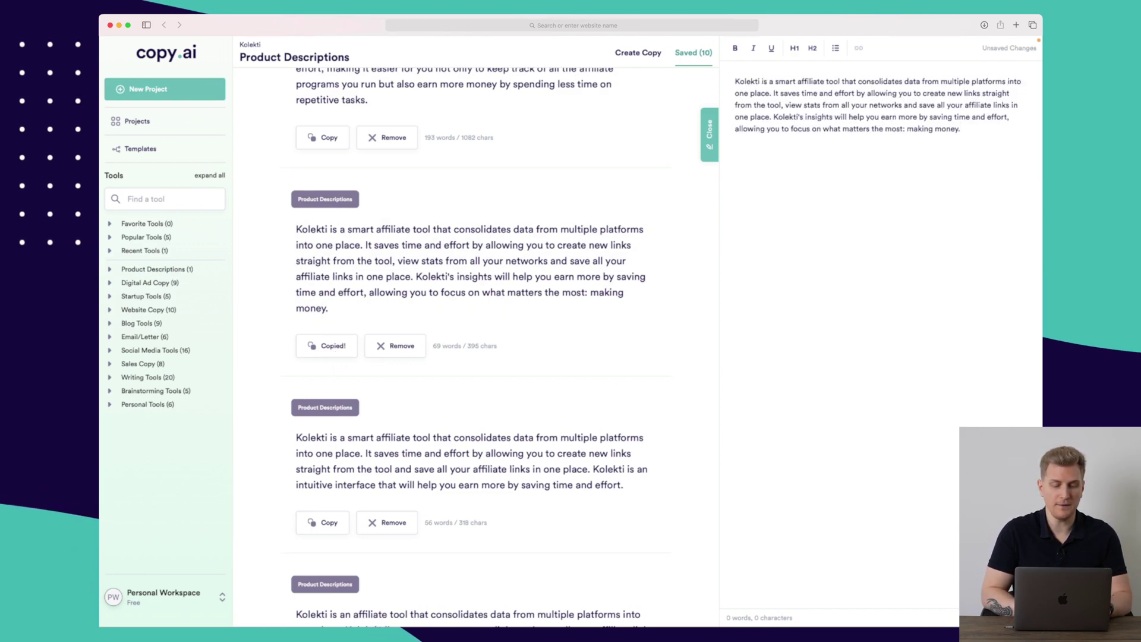
{"action": "left_click", "coordinate": [322, 523]}
{"action": "left_click", "coordinate": [904, 232]}
{"action": "key", "text": "Return"}
{"action": "key", "text": "Return"}
{"action": "key", "text": "super+v"}
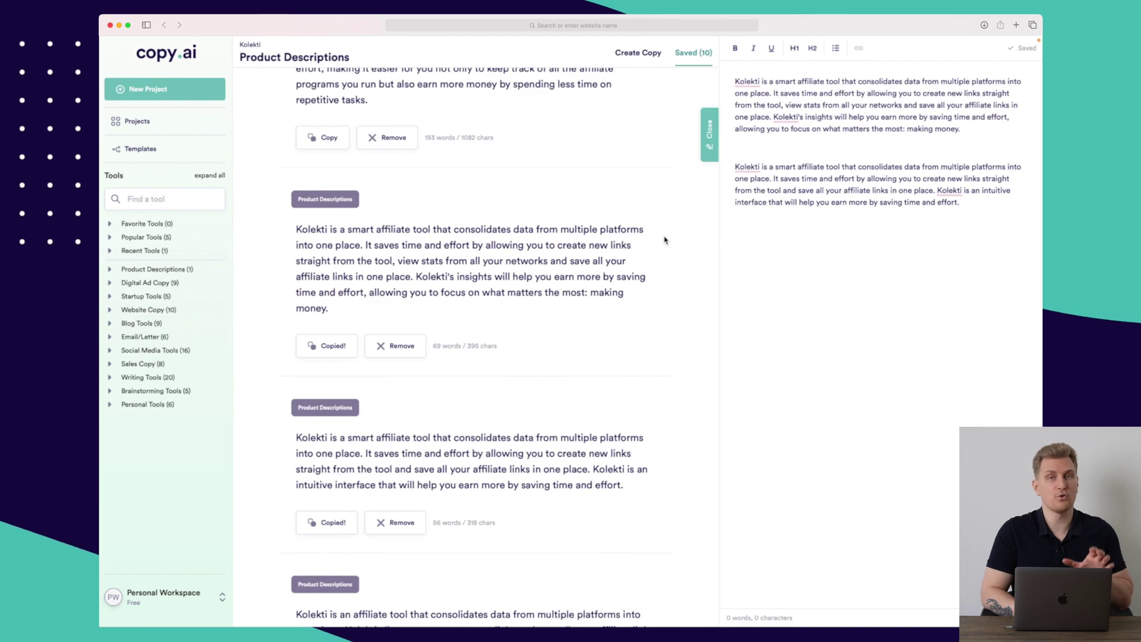
{"action": "scroll", "coordinate": [664, 240], "scroll_direction": "down", "scroll_amount": 5}
{"action": "scroll", "coordinate": [665, 240], "scroll_direction": "up", "scroll_amount": 5}
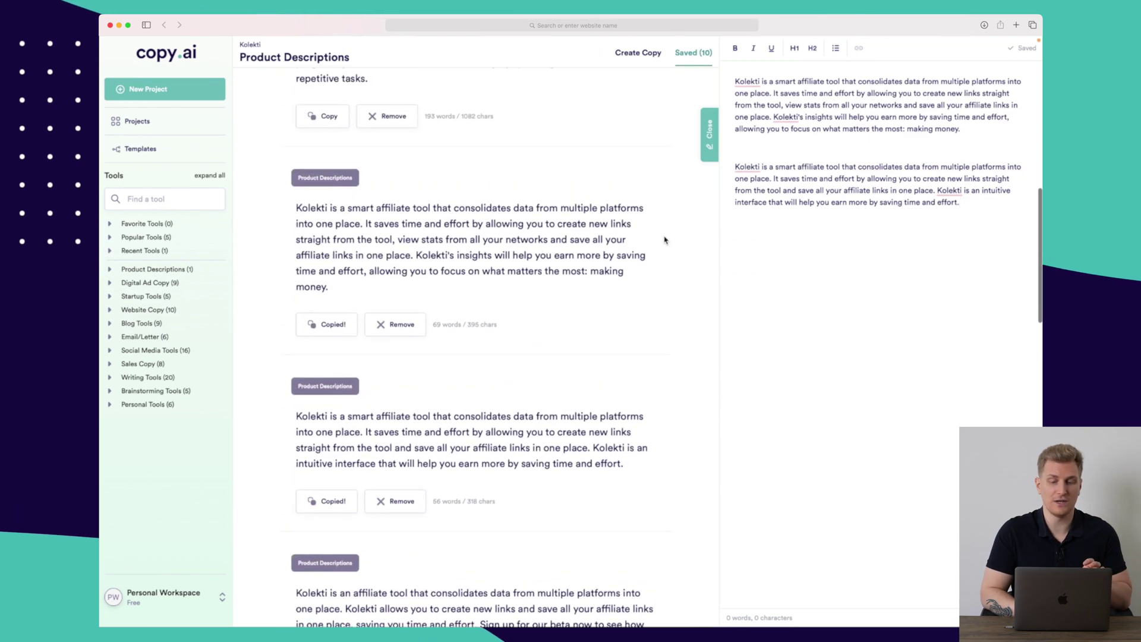
{"action": "scroll", "coordinate": [665, 240], "scroll_direction": "up", "scroll_amount": 6}
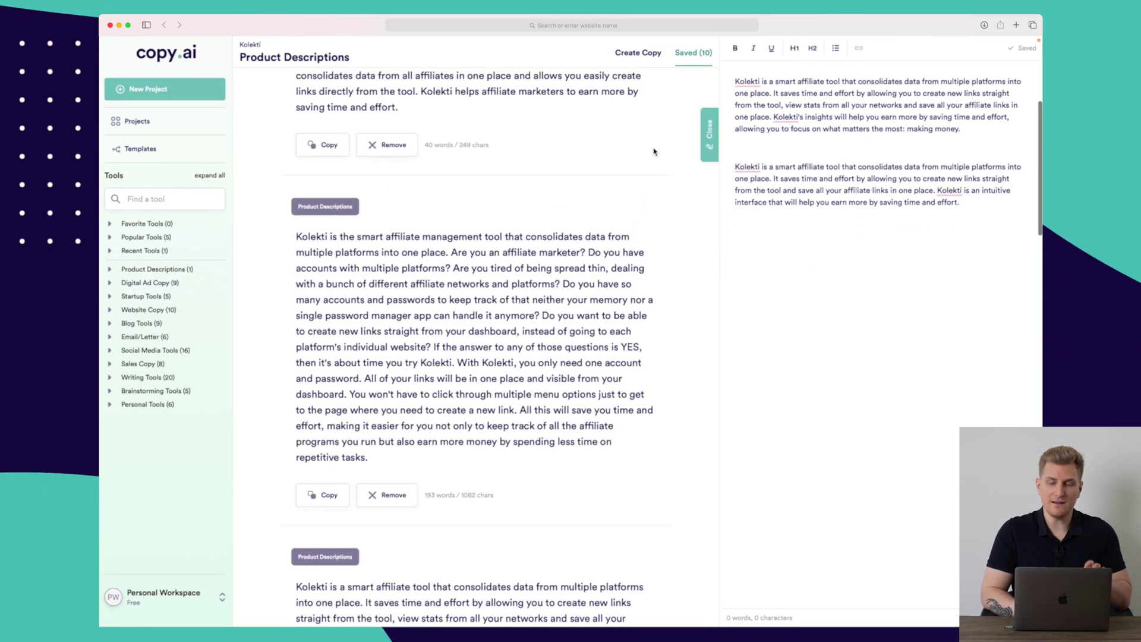
Step: With Supercharge off, generate Friendly-tone Kolekti copy from the 'Kolekti.io is an affiliate platform…' description
{"action": "left_click", "coordinate": [638, 53]}
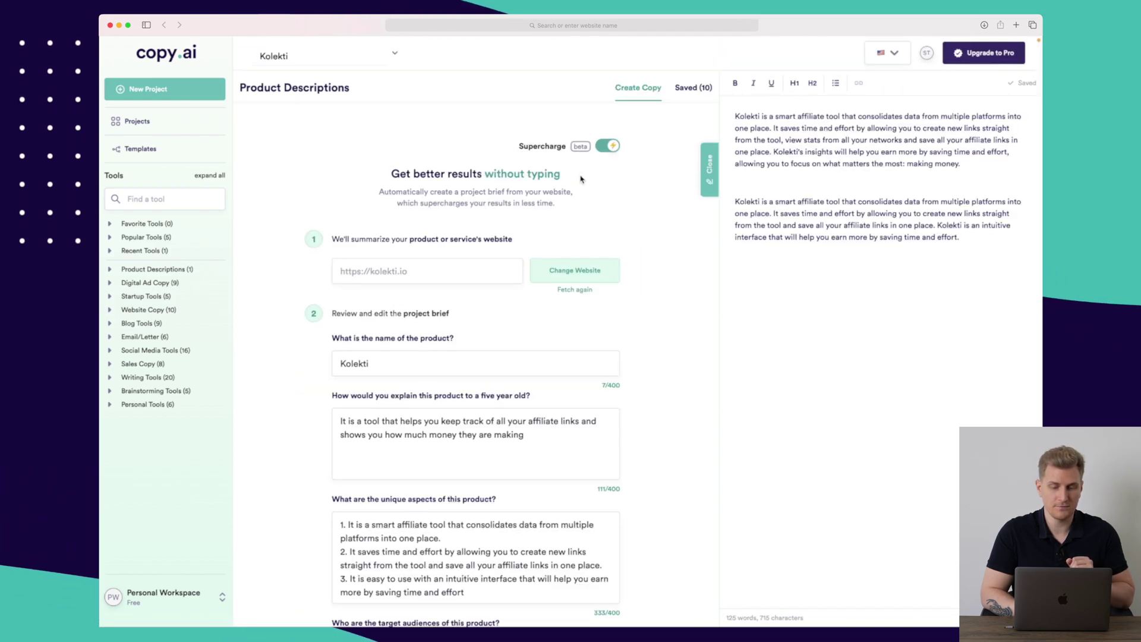
{"action": "left_click", "coordinate": [608, 146]}
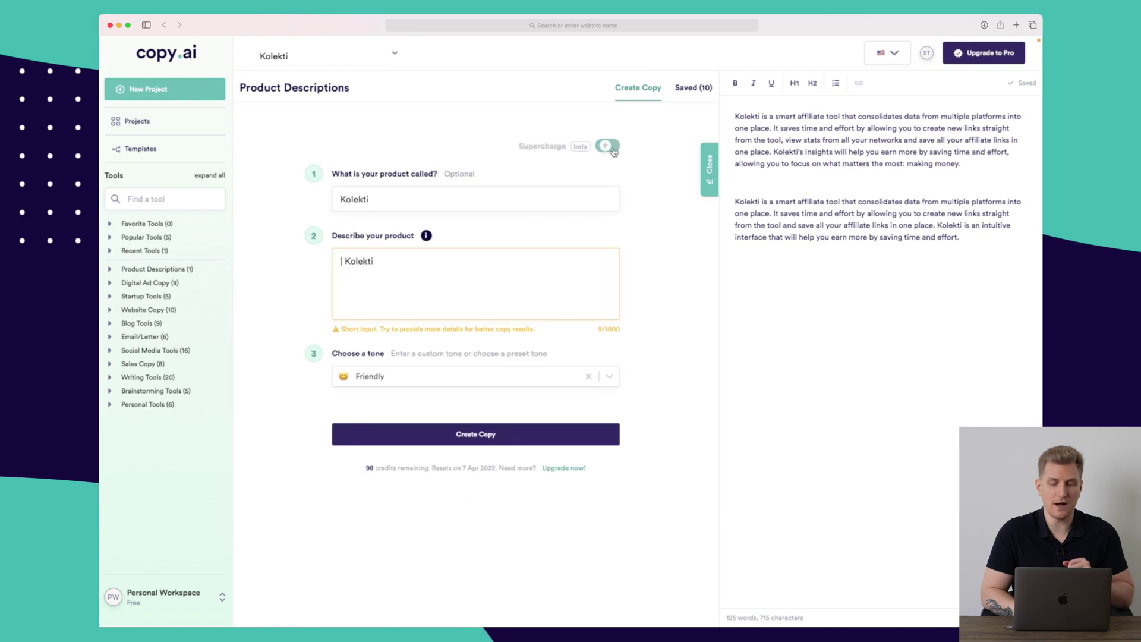
{"action": "left_click", "coordinate": [536, 200]}
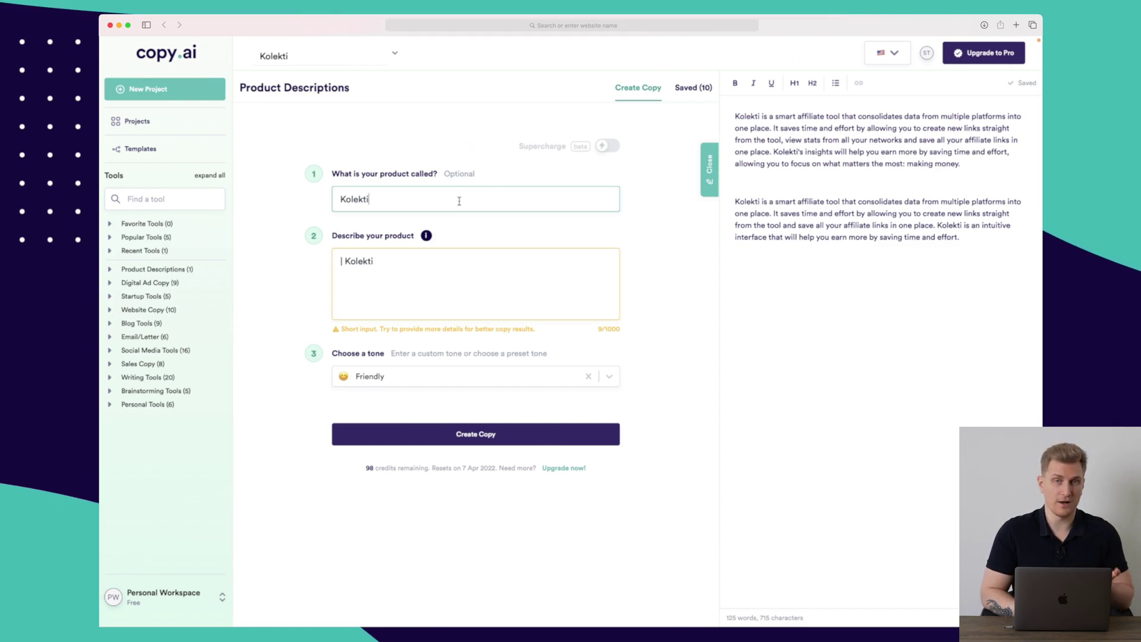
{"action": "left_click", "coordinate": [425, 279]}
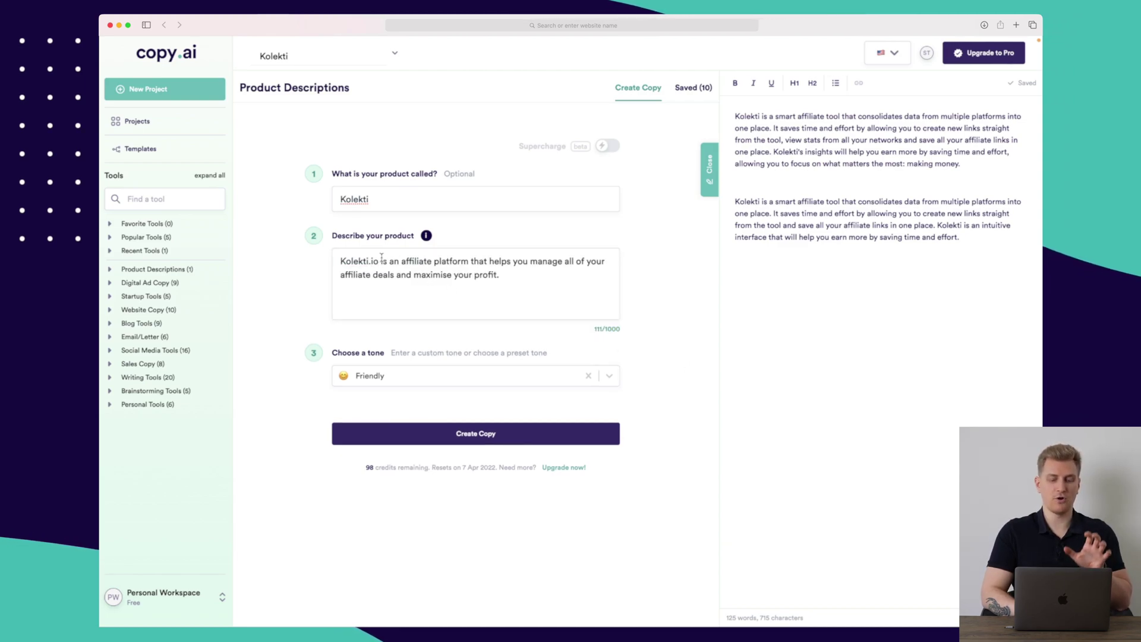
{"action": "left_click", "coordinate": [517, 435]}
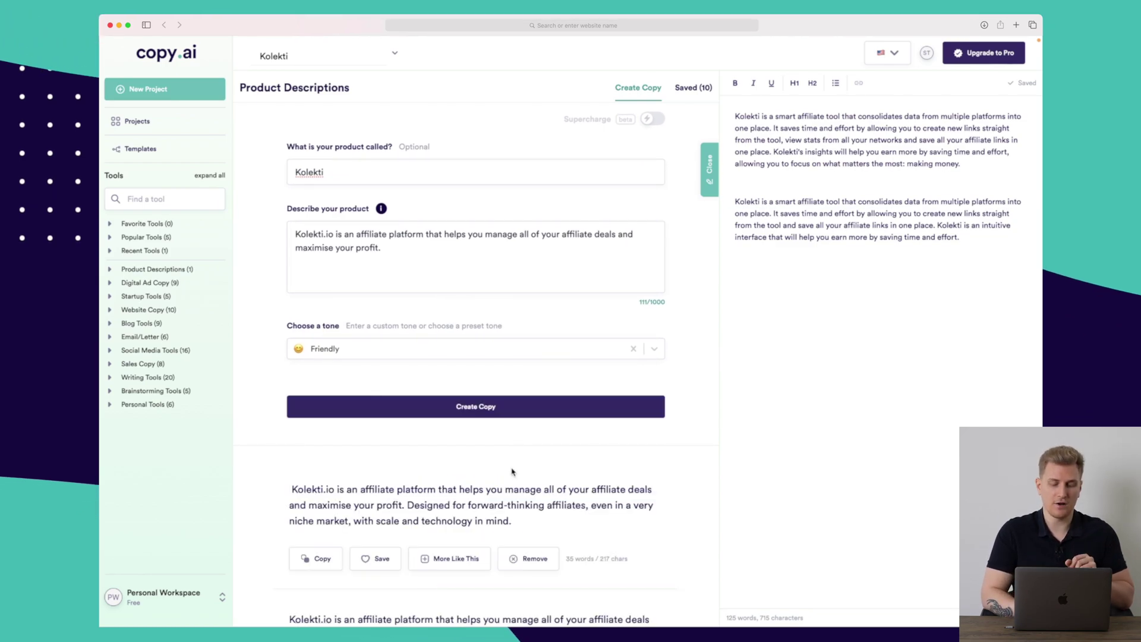
Step: Scroll through the friendly Kolekti results, like 'Kolekti.io helps you manage all of your affiliate deals…', then back up
{"action": "scroll", "coordinate": [512, 472], "scroll_direction": "down", "scroll_amount": 8}
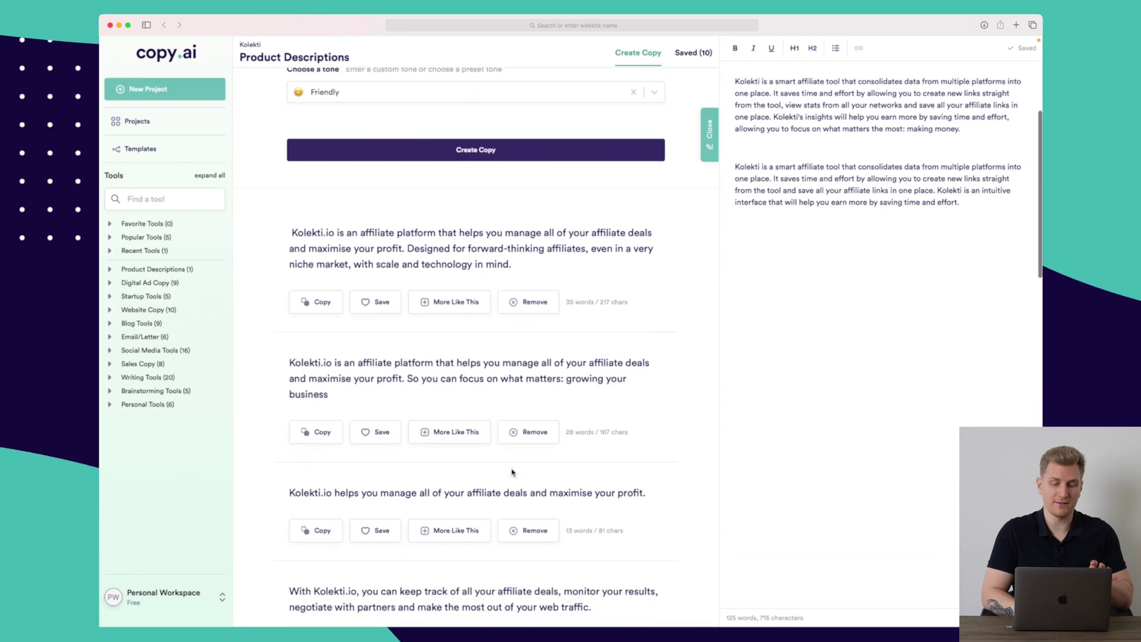
{"action": "scroll", "coordinate": [512, 472], "scroll_direction": "down", "scroll_amount": 2}
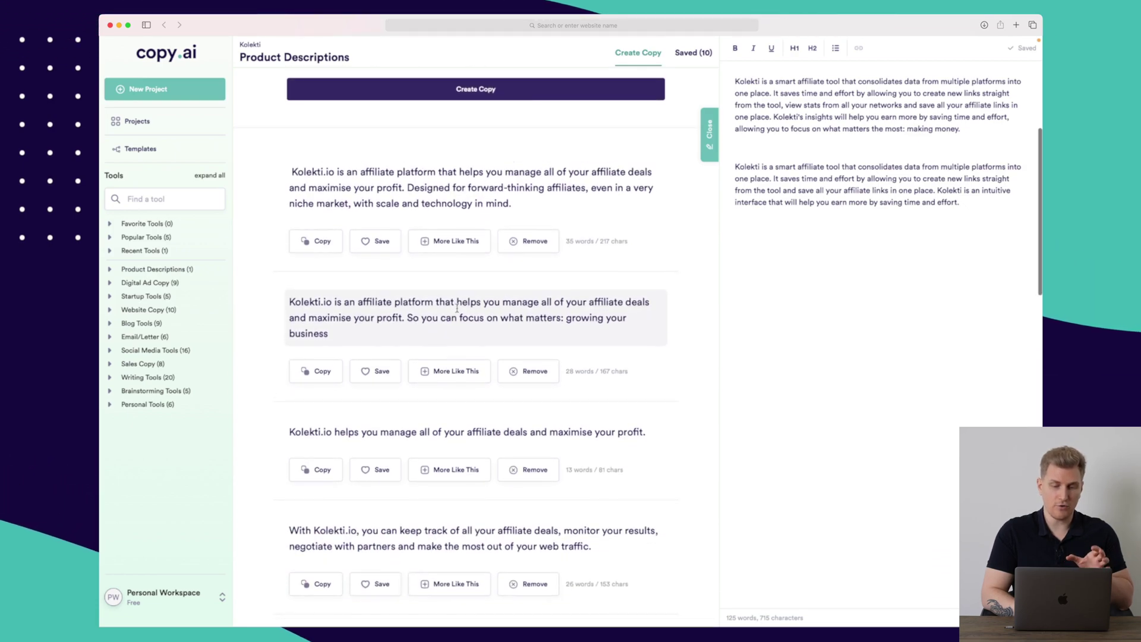
{"action": "scroll", "coordinate": [457, 307], "scroll_direction": "down", "scroll_amount": 1}
{"action": "scroll", "coordinate": [457, 307], "scroll_direction": "down", "scroll_amount": 1}
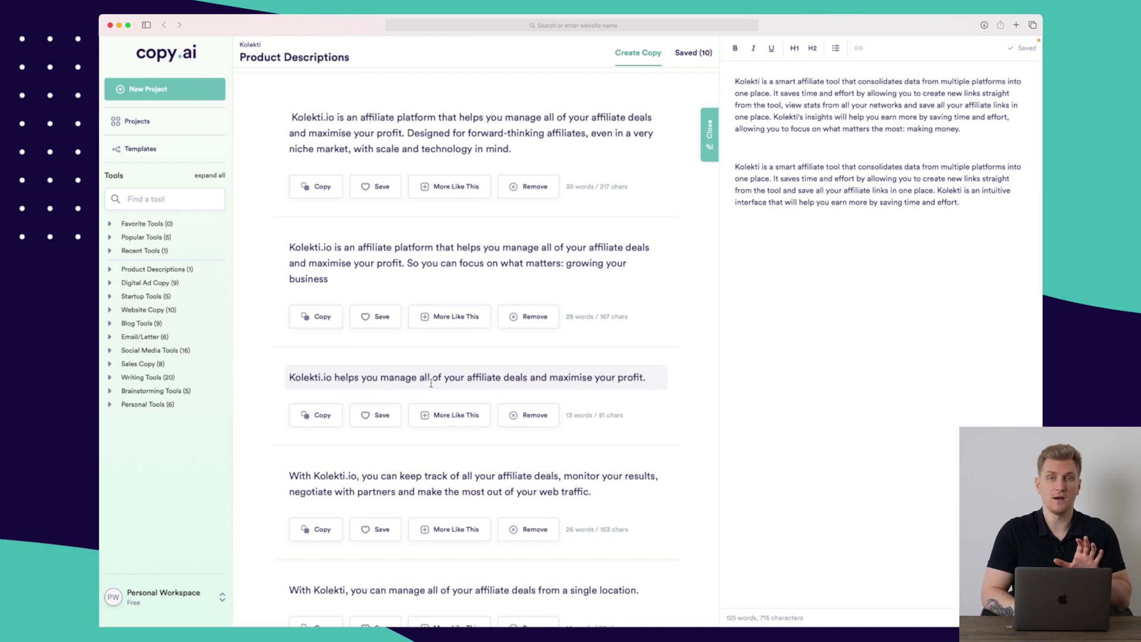
{"action": "scroll", "coordinate": [432, 383], "scroll_direction": "up", "scroll_amount": 1}
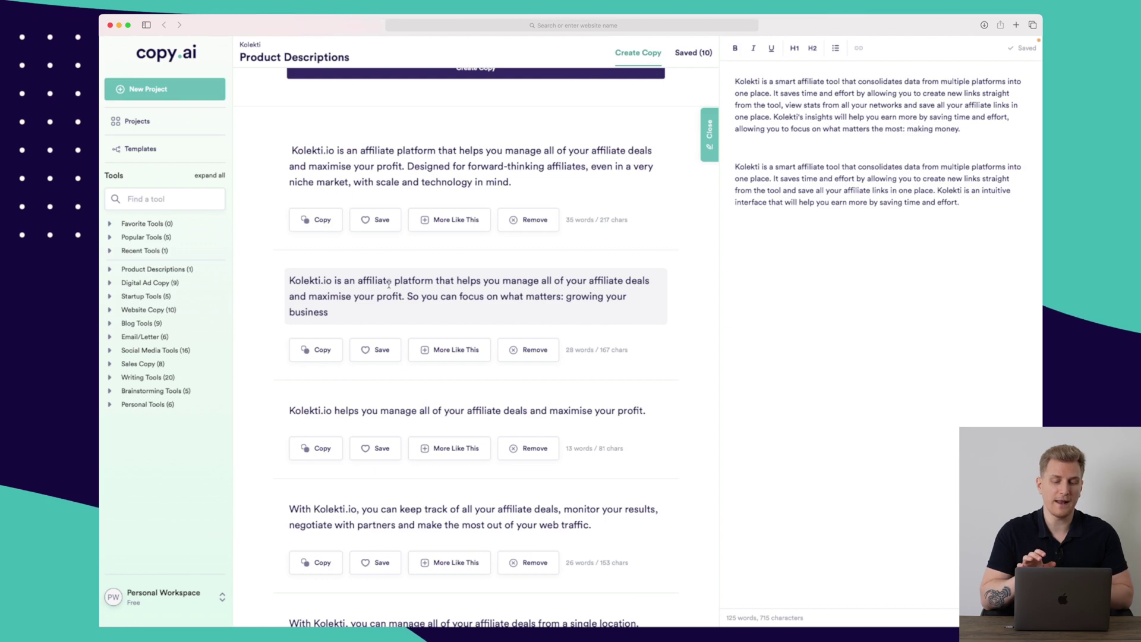
{"action": "scroll", "coordinate": [389, 283], "scroll_direction": "up", "scroll_amount": 2}
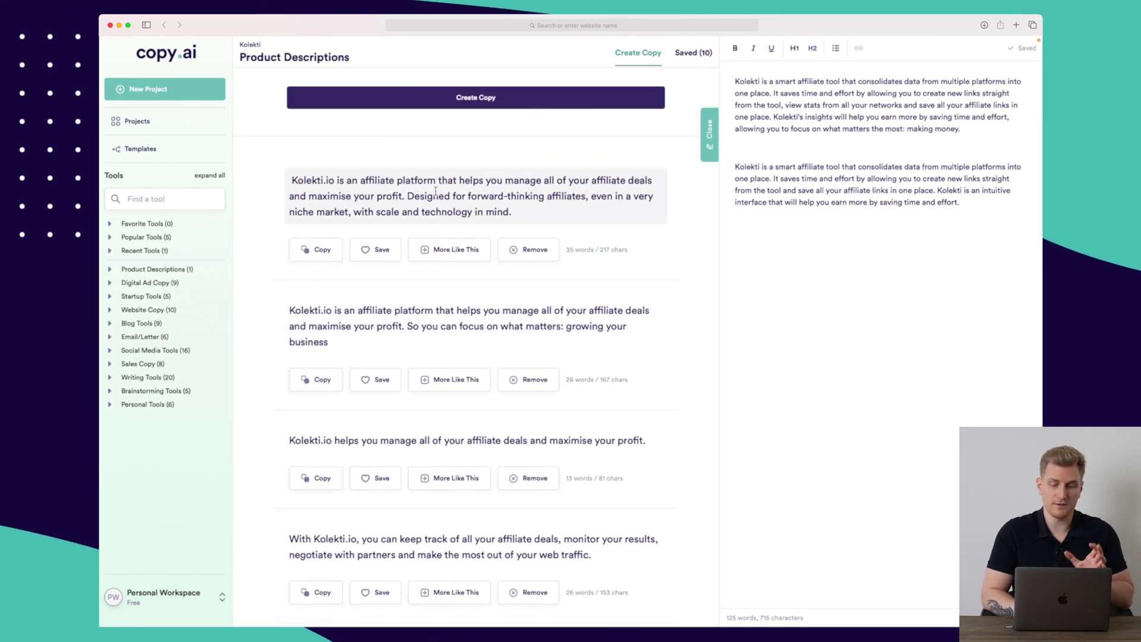
{"action": "scroll", "coordinate": [436, 190], "scroll_direction": "down", "scroll_amount": 4}
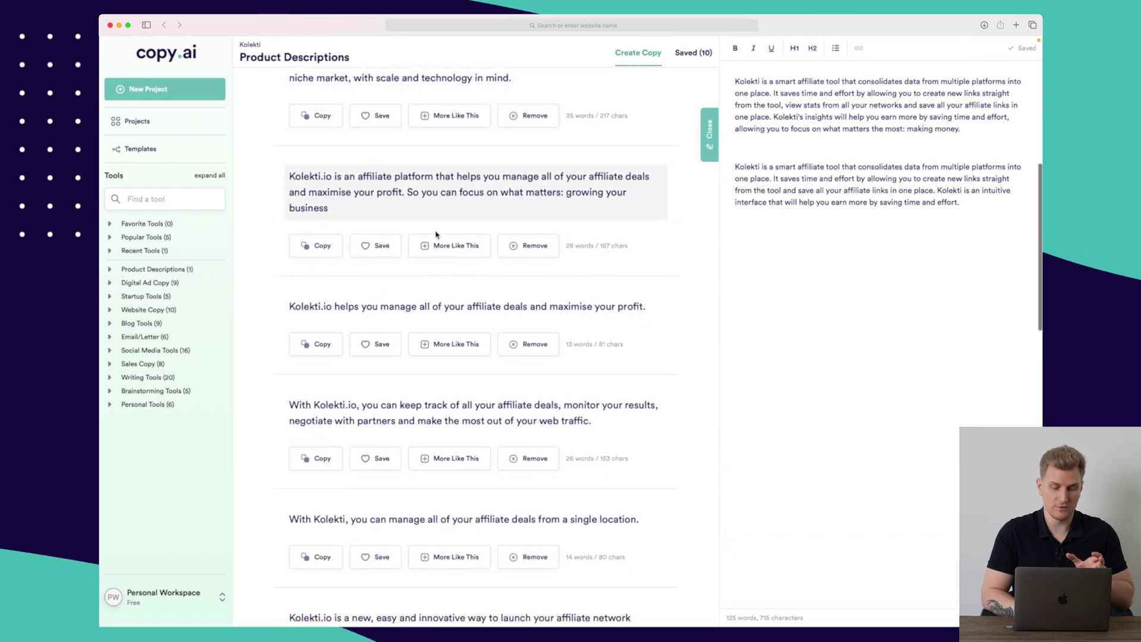
{"action": "scroll", "coordinate": [470, 413], "scroll_direction": "down", "scroll_amount": 1}
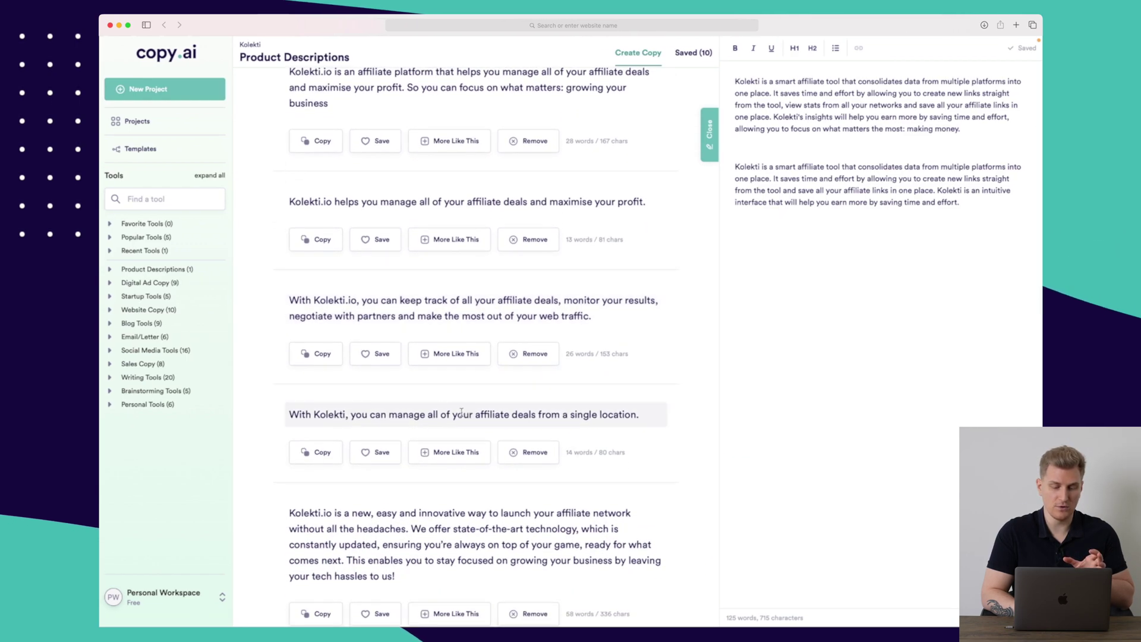
{"action": "scroll", "coordinate": [431, 405], "scroll_direction": "down", "scroll_amount": 3}
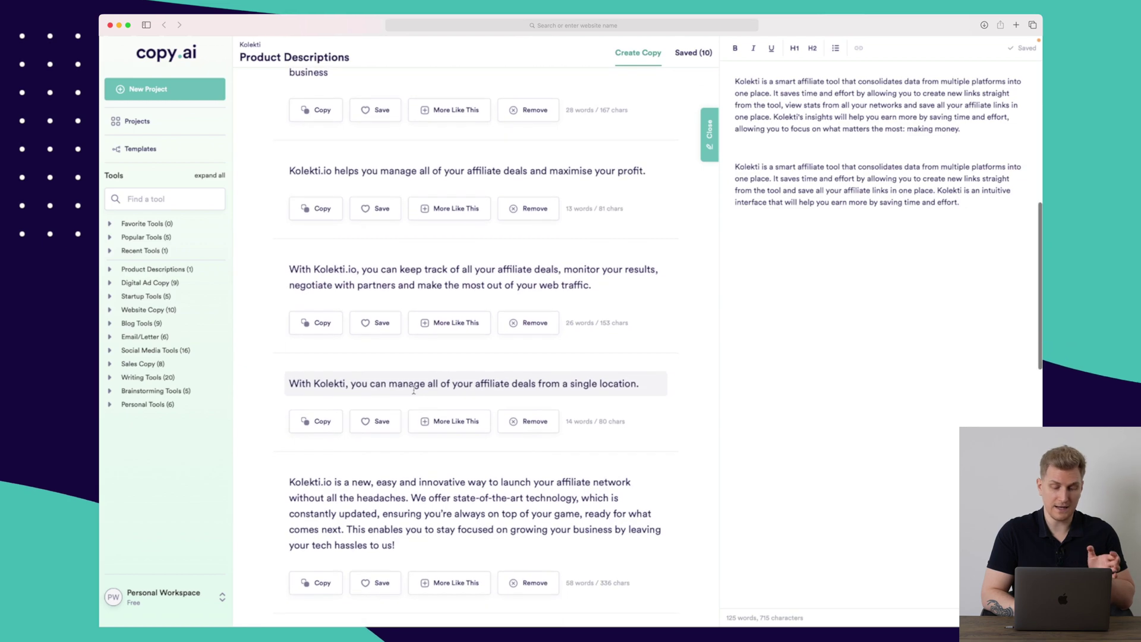
{"action": "scroll", "coordinate": [412, 390], "scroll_direction": "down", "scroll_amount": 2}
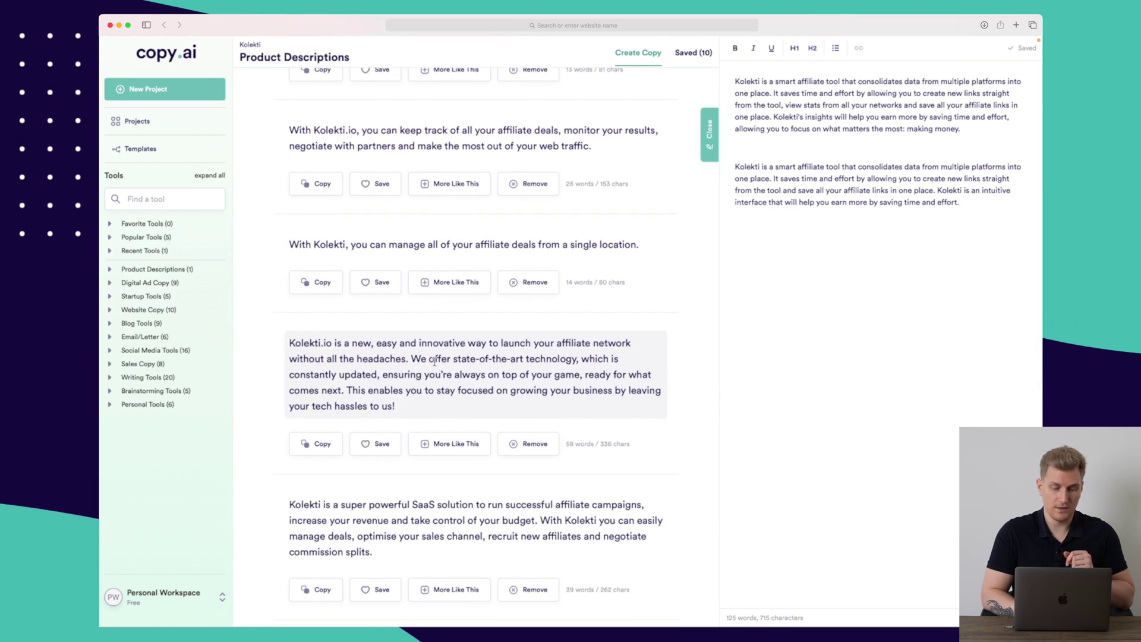
{"action": "scroll", "coordinate": [435, 361], "scroll_direction": "down", "scroll_amount": 6}
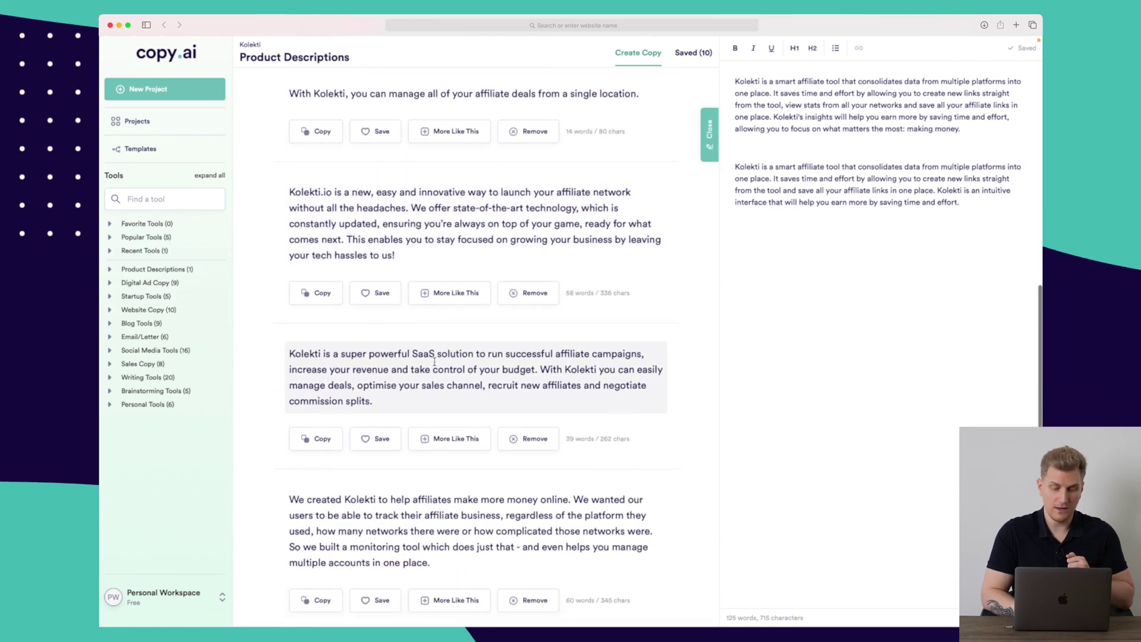
{"action": "scroll", "coordinate": [434, 362], "scroll_direction": "down", "scroll_amount": 3}
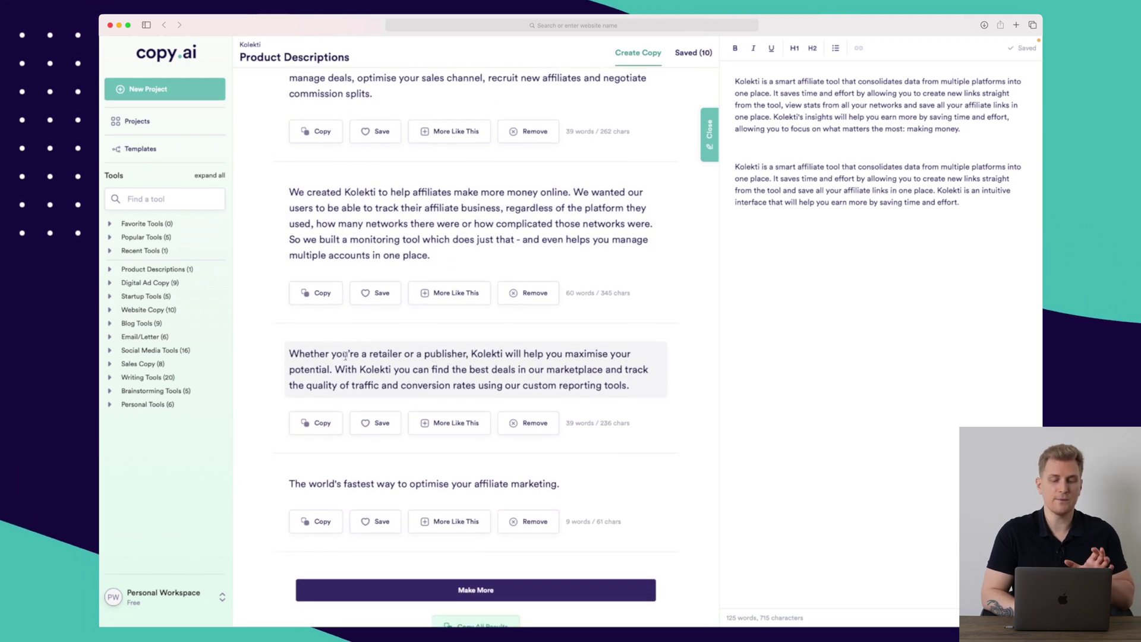
{"action": "scroll", "coordinate": [499, 367], "scroll_direction": "up", "scroll_amount": 9}
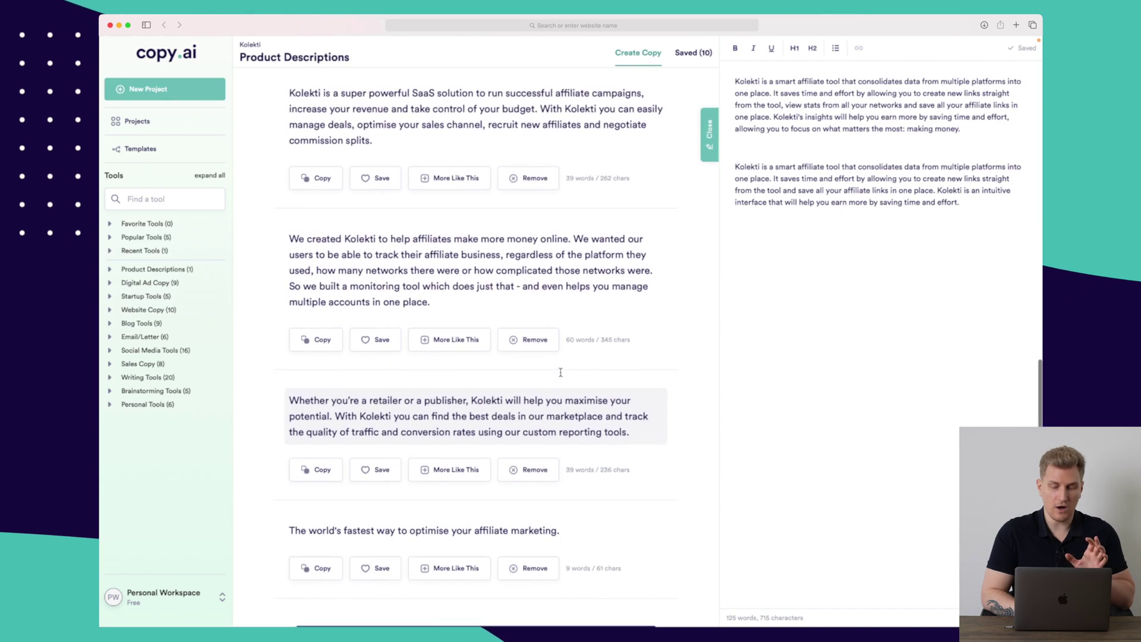
{"action": "scroll", "coordinate": [560, 372], "scroll_direction": "up", "scroll_amount": 5}
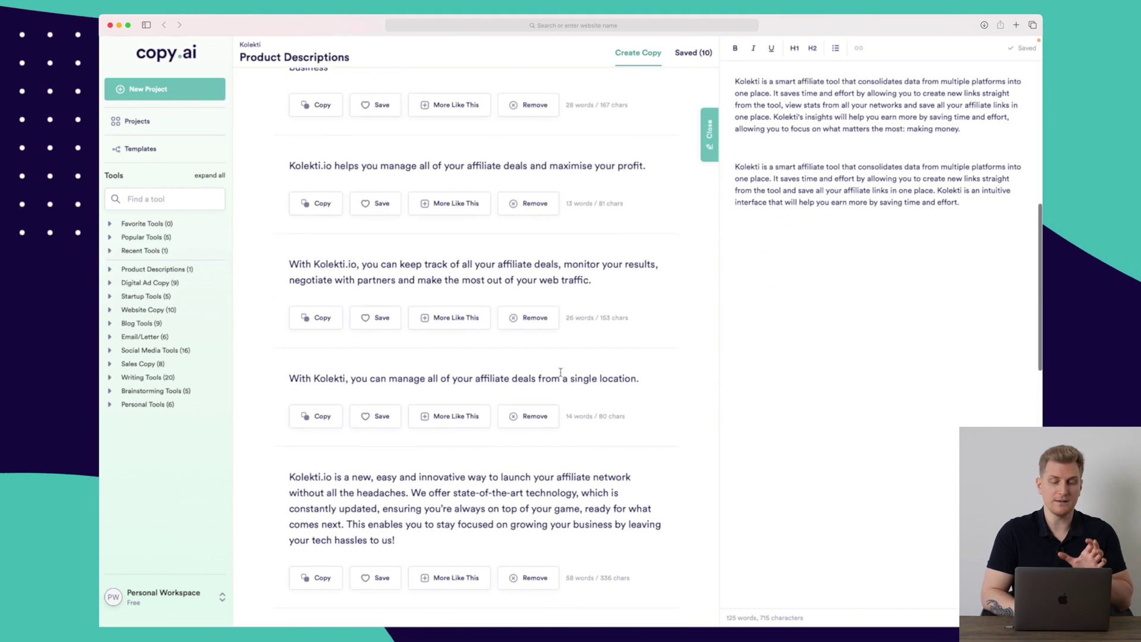
{"action": "scroll", "coordinate": [560, 372], "scroll_direction": "up", "scroll_amount": 1}
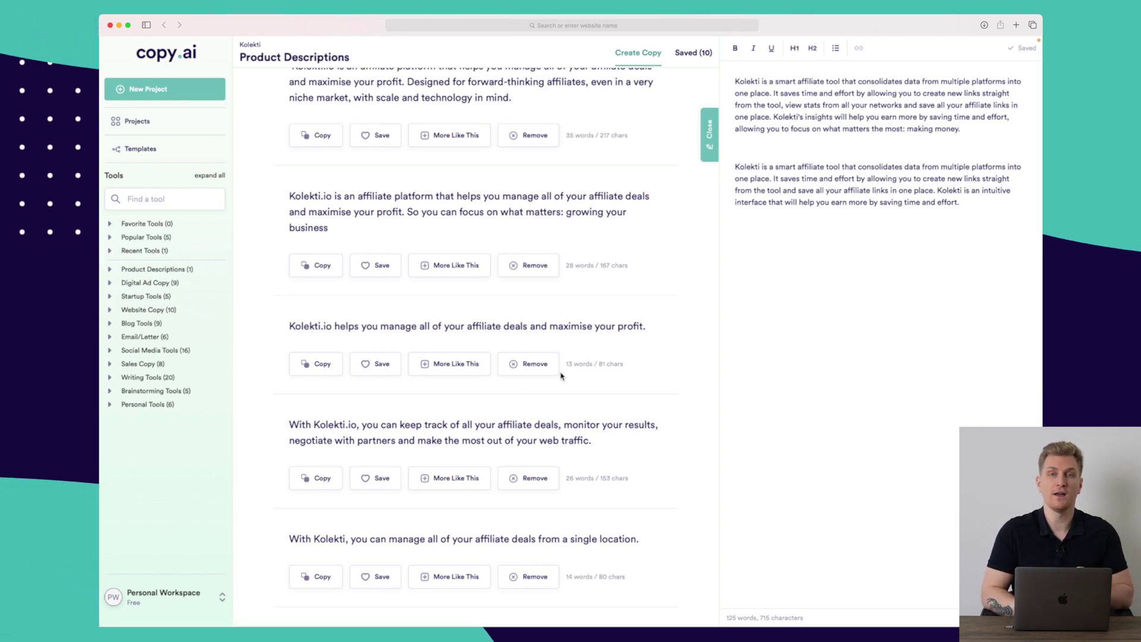
{"action": "scroll", "coordinate": [560, 375], "scroll_direction": "up", "scroll_amount": 4}
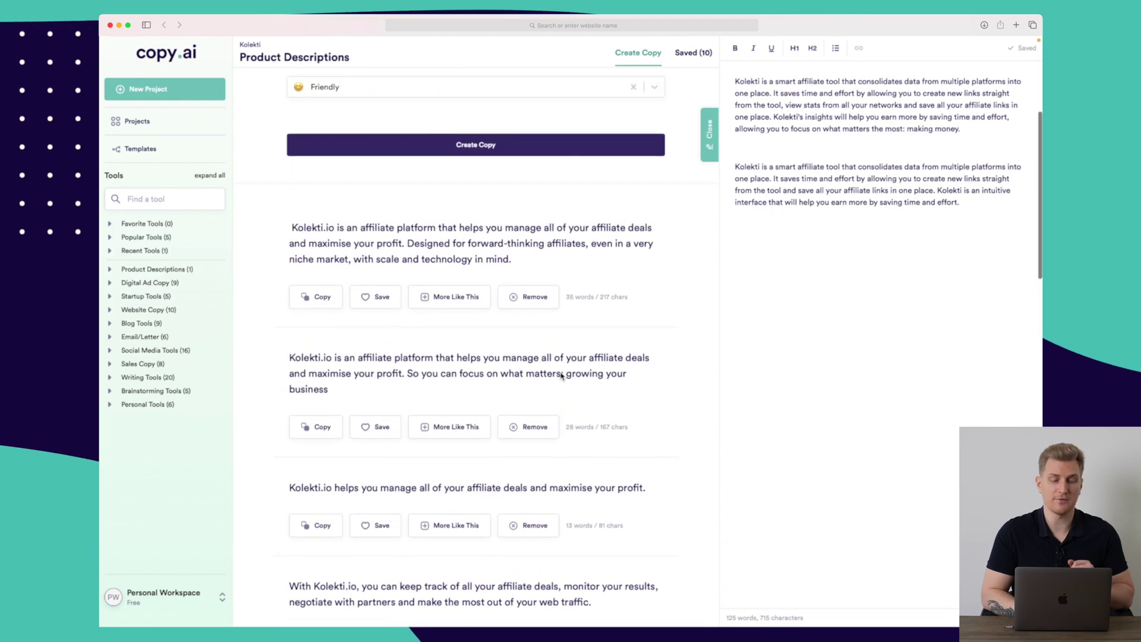
{"action": "scroll", "coordinate": [560, 376], "scroll_direction": "up", "scroll_amount": 3}
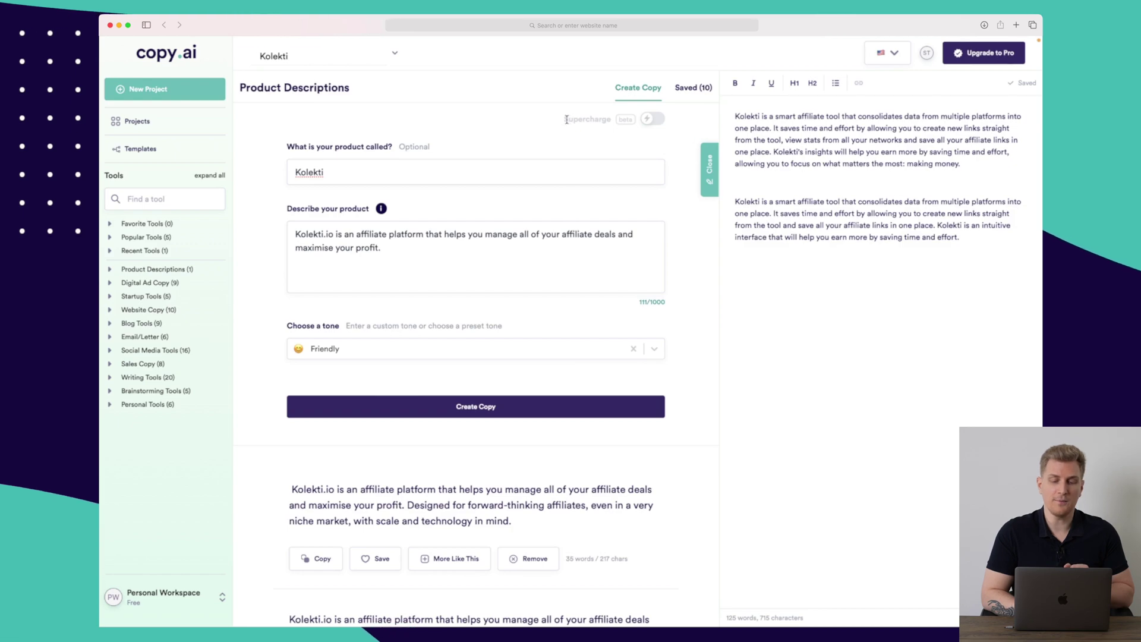
Step: Turn Supercharge on to load the kolekti.io website summary and Kolekti project brief
{"action": "left_click", "coordinate": [649, 120]}
{"action": "left_click", "coordinate": [651, 121]}
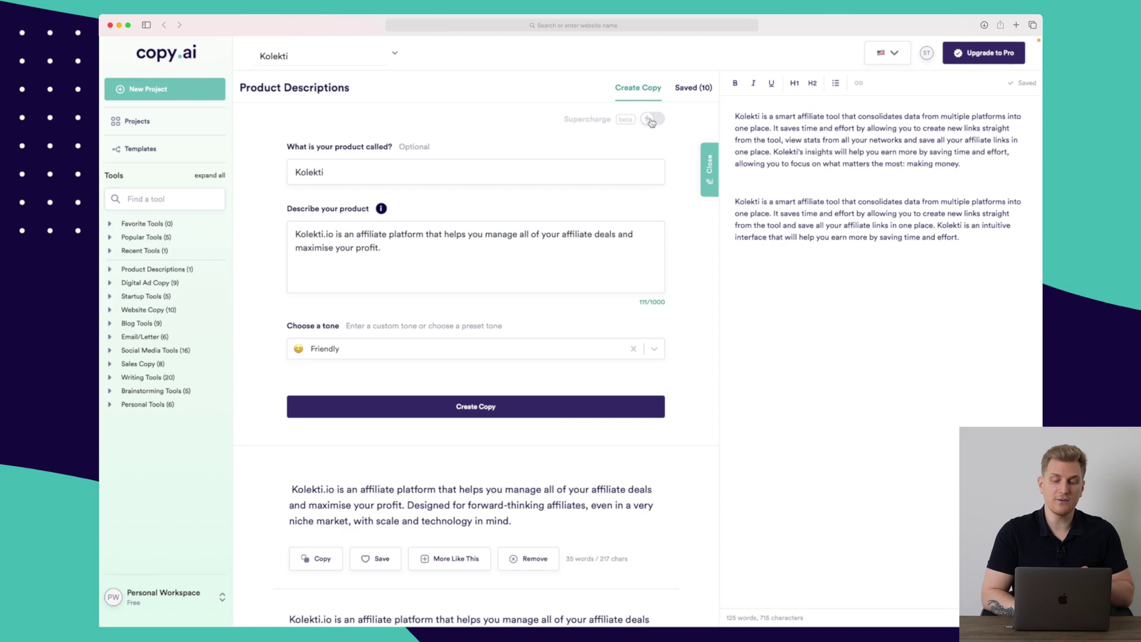
{"action": "left_click", "coordinate": [652, 121]}
{"action": "scroll", "coordinate": [459, 209], "scroll_direction": "down", "scroll_amount": 1}
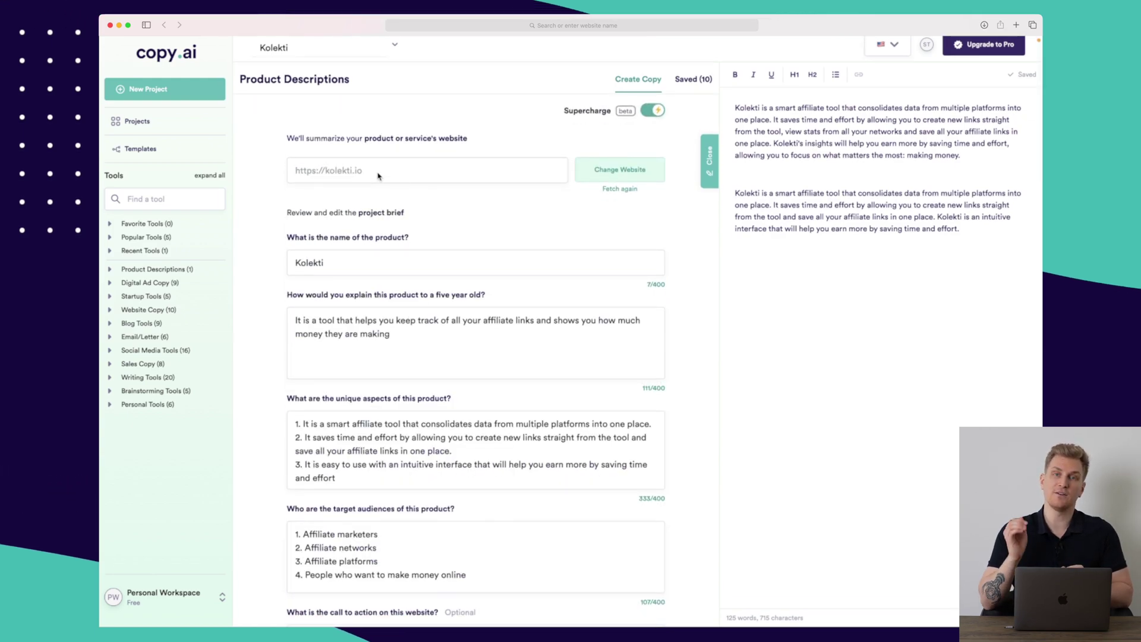
{"action": "scroll", "coordinate": [380, 178], "scroll_direction": "down", "scroll_amount": 3}
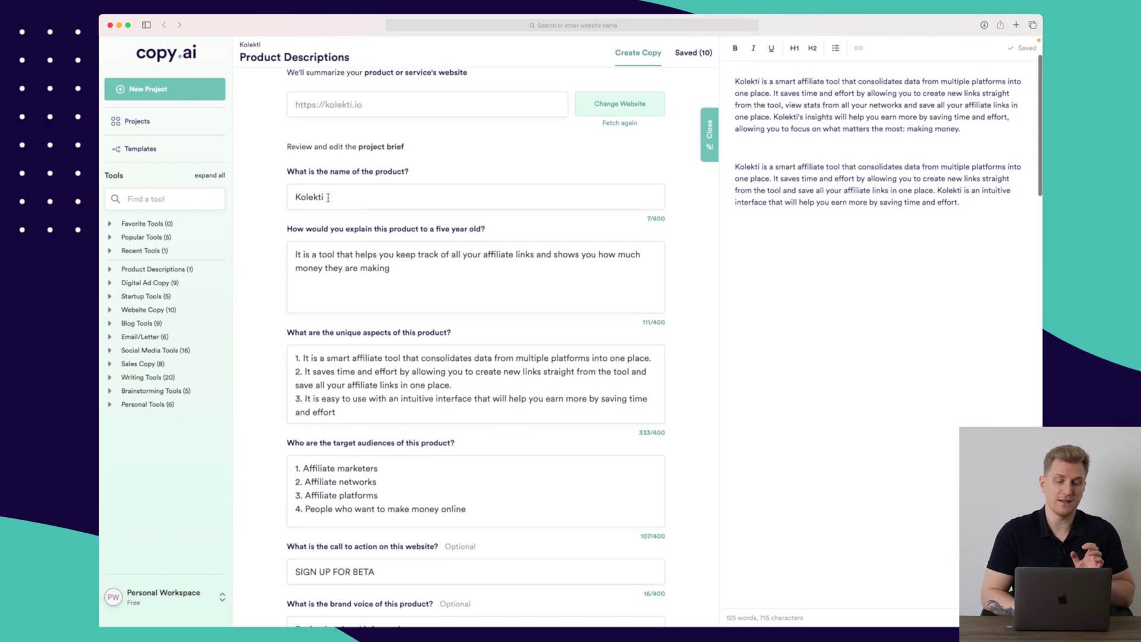
{"action": "scroll", "coordinate": [328, 198], "scroll_direction": "down", "scroll_amount": 2}
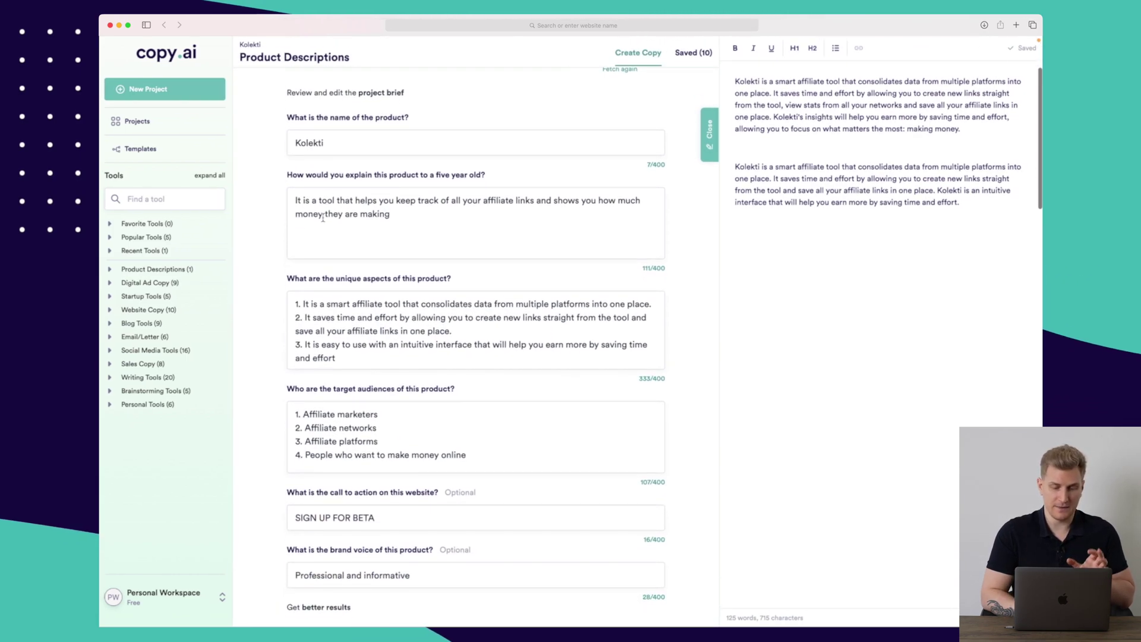
{"action": "scroll", "coordinate": [322, 219], "scroll_direction": "down", "scroll_amount": 2}
{"action": "scroll", "coordinate": [322, 218], "scroll_direction": "down", "scroll_amount": 1}
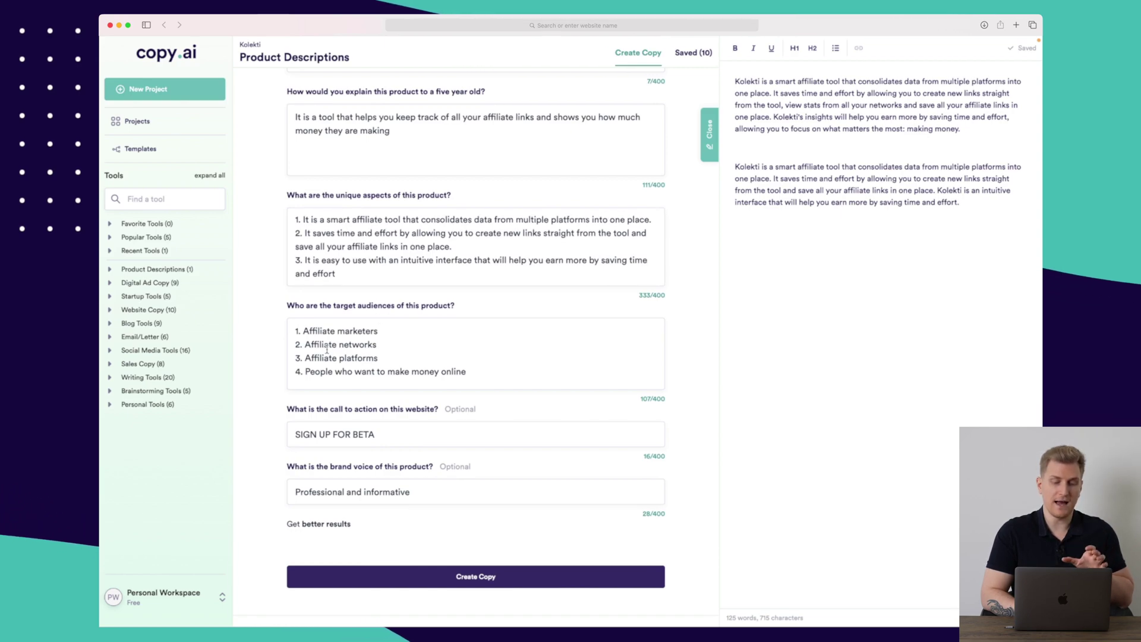
Step: Review the brief's four target audiences, 'SIGN UP FOR BETA' call to action and Professional and informative voice
{"action": "scroll", "coordinate": [327, 350], "scroll_direction": "down", "scroll_amount": 1}
{"action": "scroll", "coordinate": [327, 351], "scroll_direction": "down", "scroll_amount": 1}
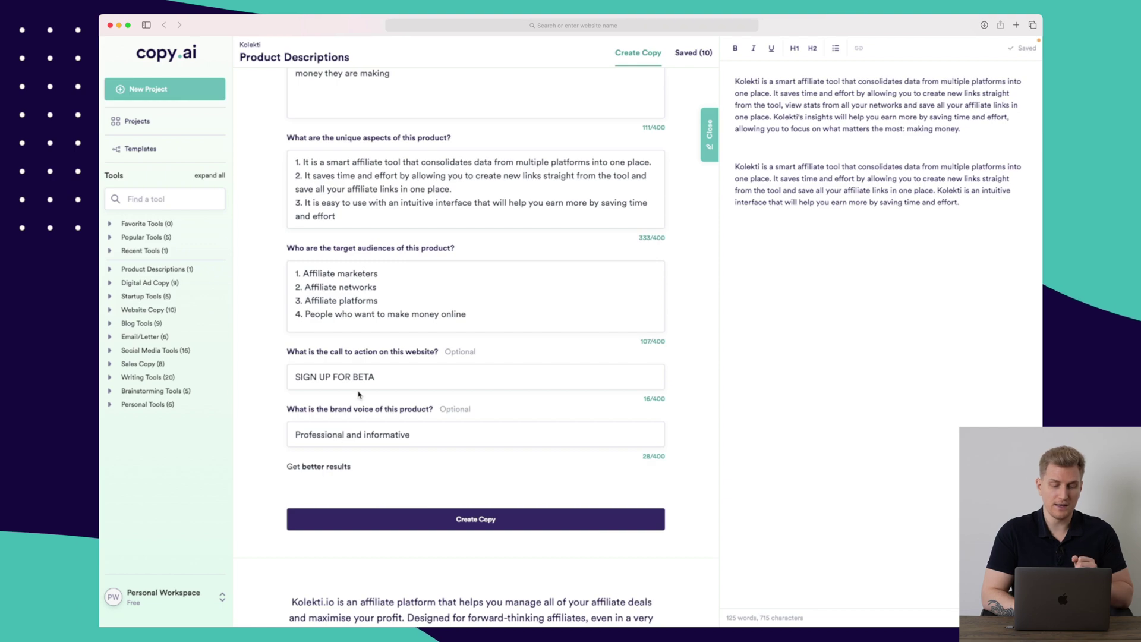
{"action": "scroll", "coordinate": [356, 383], "scroll_direction": "down", "scroll_amount": 4}
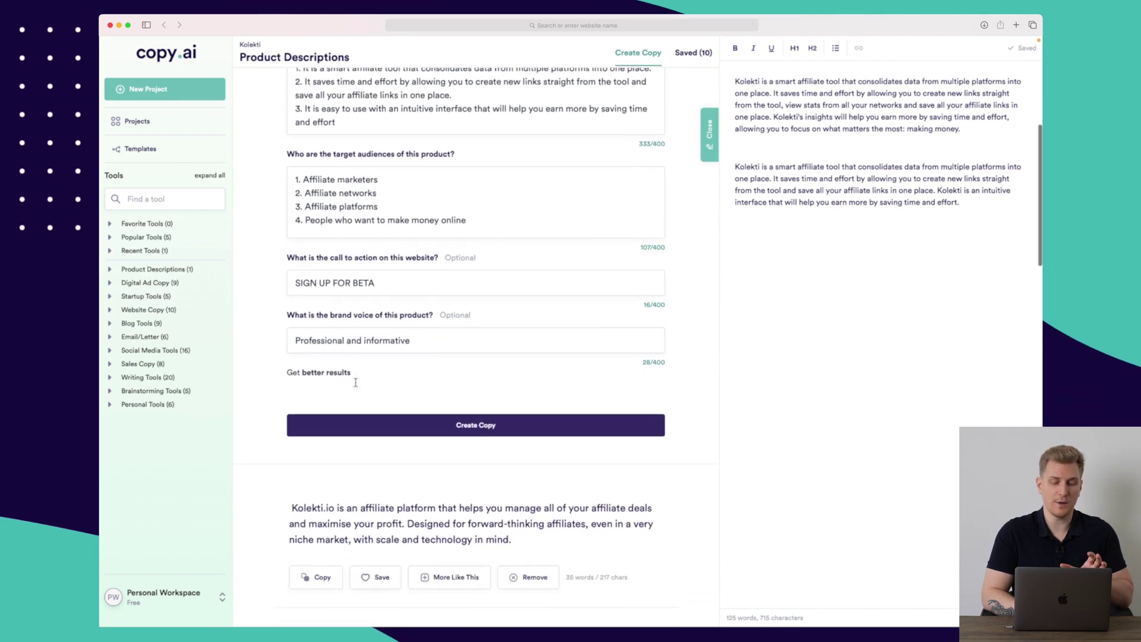
{"action": "scroll", "coordinate": [452, 413], "scroll_direction": "down", "scroll_amount": 9}
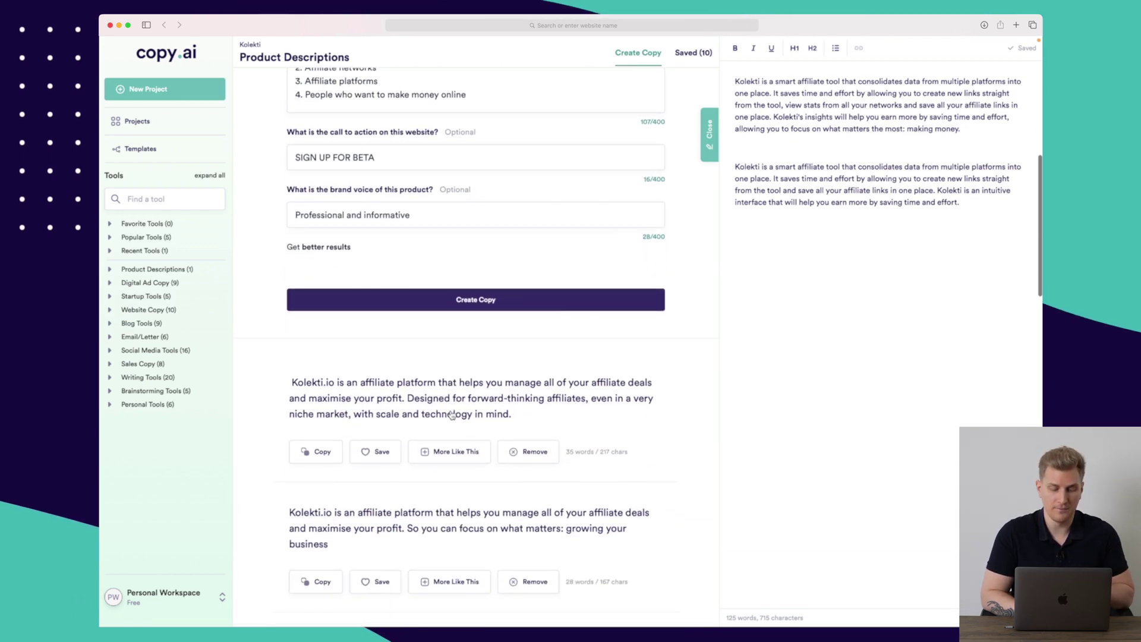
{"action": "scroll", "coordinate": [450, 411], "scroll_direction": "down", "scroll_amount": 6}
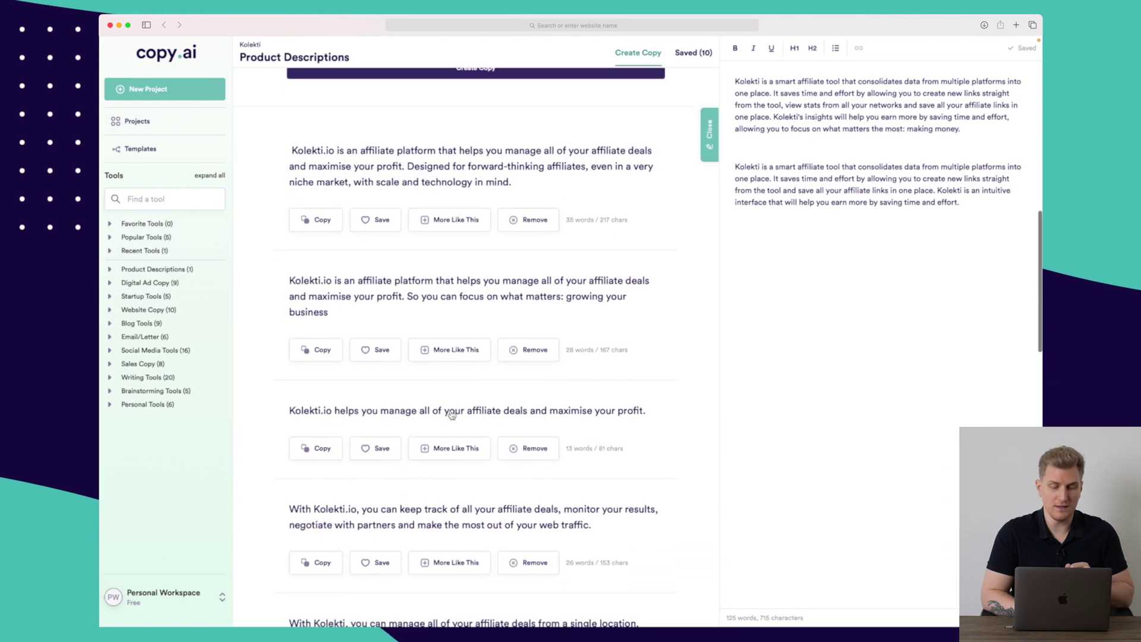
{"action": "scroll", "coordinate": [452, 414], "scroll_direction": "down", "scroll_amount": 1}
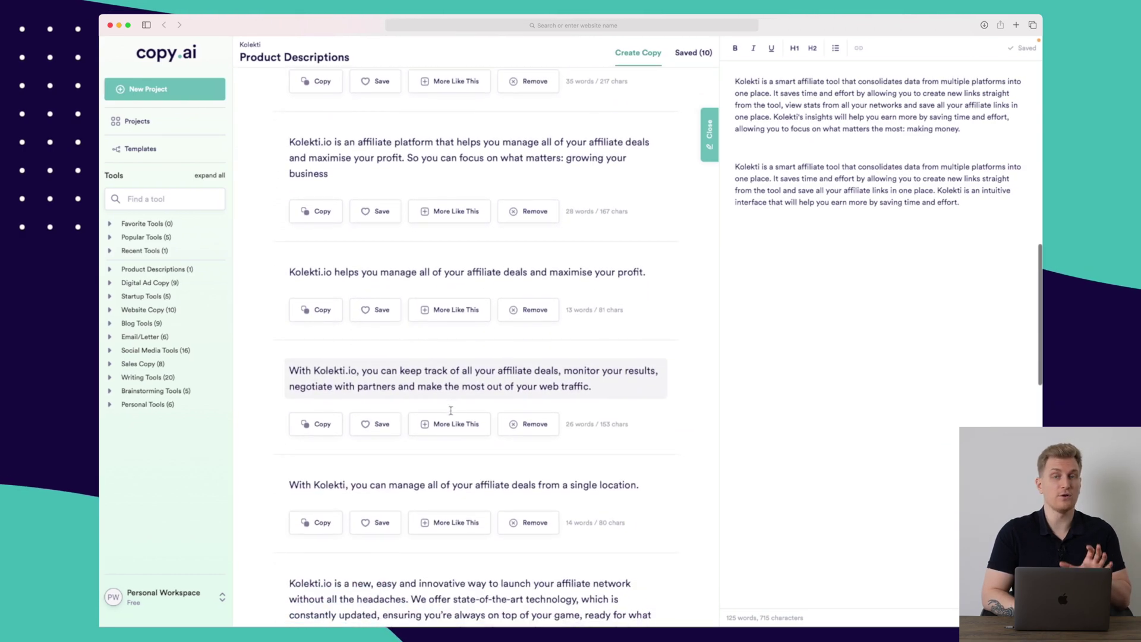
{"action": "scroll", "coordinate": [451, 415], "scroll_direction": "up", "scroll_amount": 4}
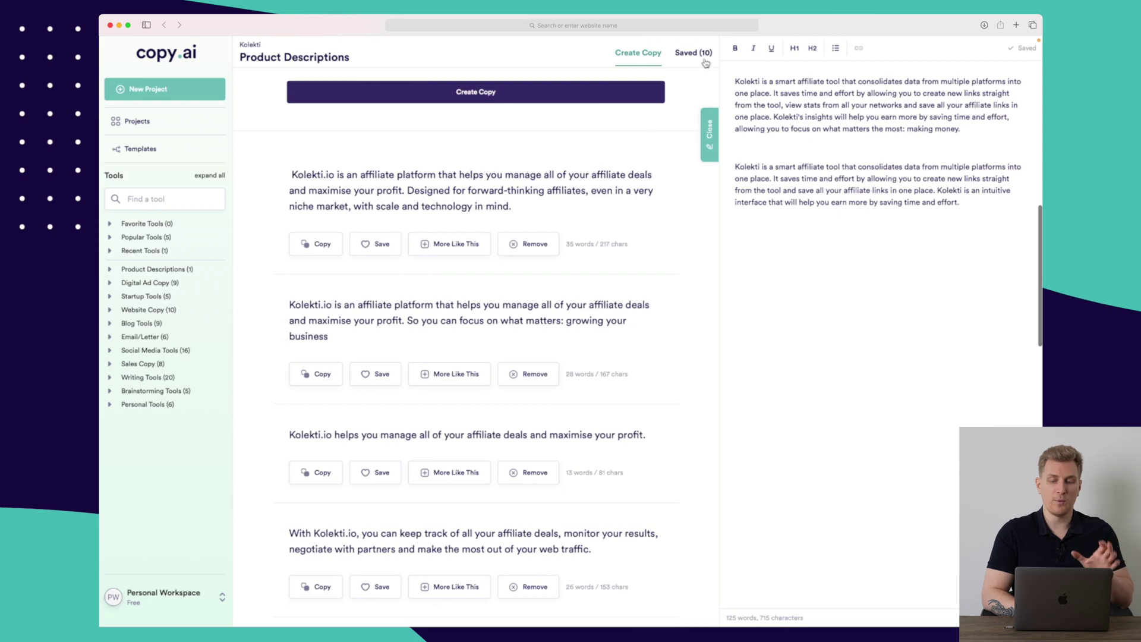
Step: Switch to the Saved (10) tab and scroll through the saved Kolekti descriptions, including the beta sign-up one
{"action": "left_click", "coordinate": [693, 54]}
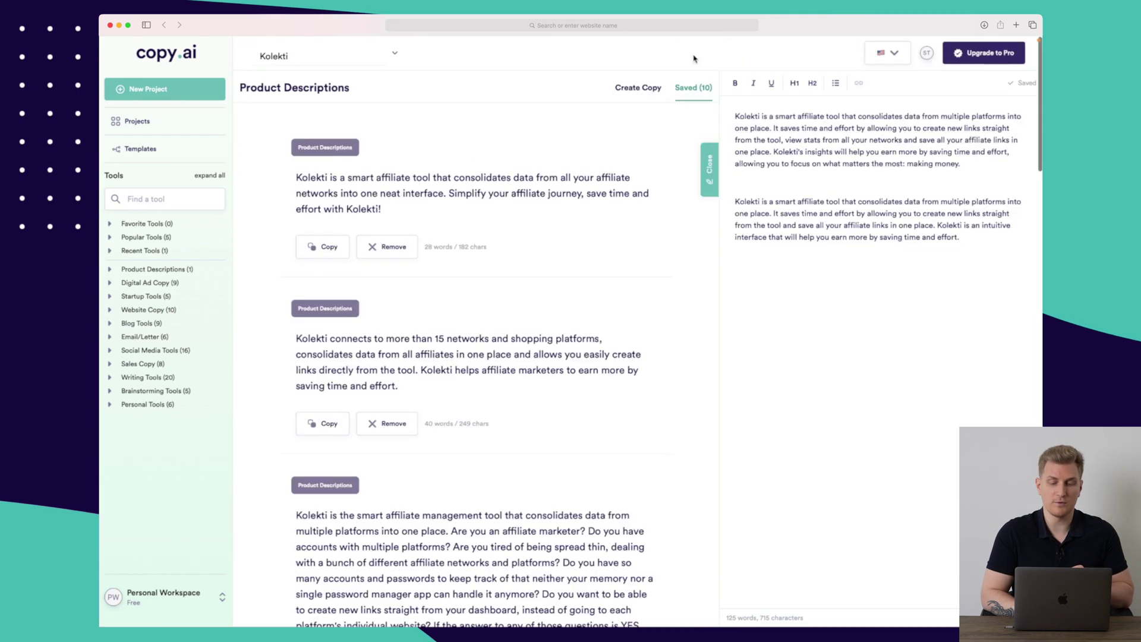
{"action": "scroll", "coordinate": [485, 296], "scroll_direction": "down", "scroll_amount": 1}
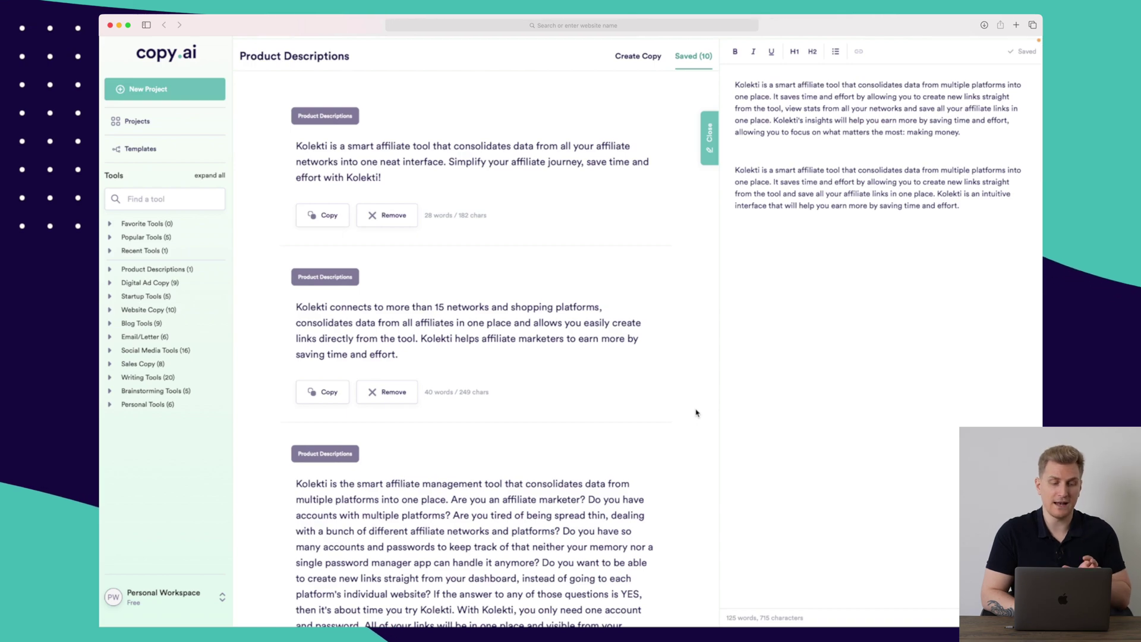
{"action": "scroll", "coordinate": [697, 413], "scroll_direction": "down", "scroll_amount": 1}
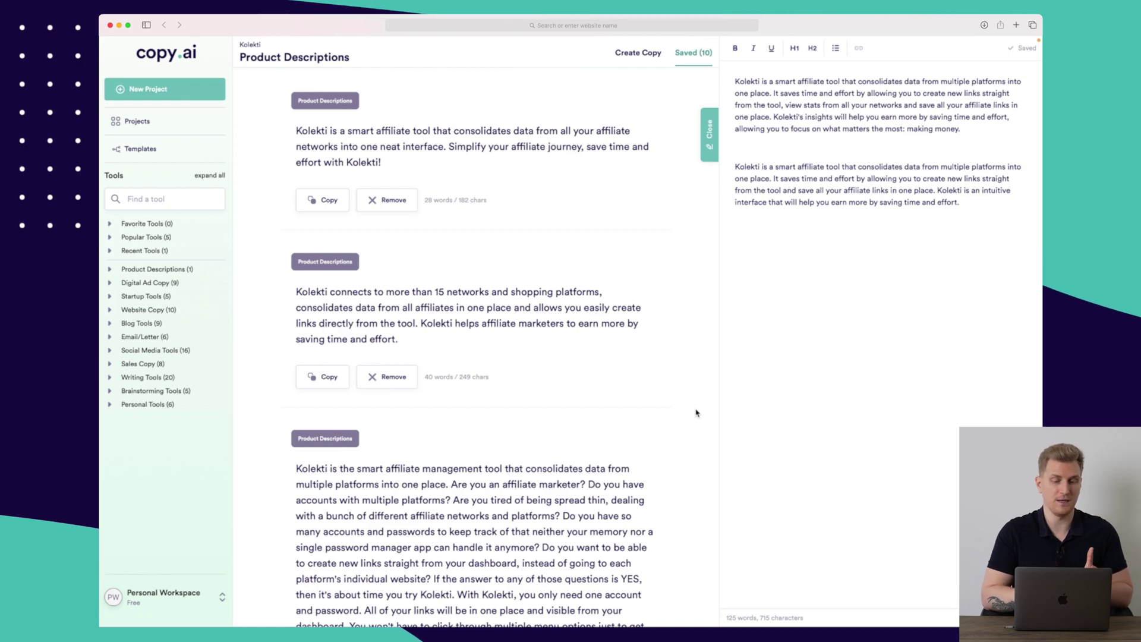
{"action": "scroll", "coordinate": [697, 412], "scroll_direction": "down", "scroll_amount": 3}
{"action": "scroll", "coordinate": [697, 413], "scroll_direction": "down", "scroll_amount": 3}
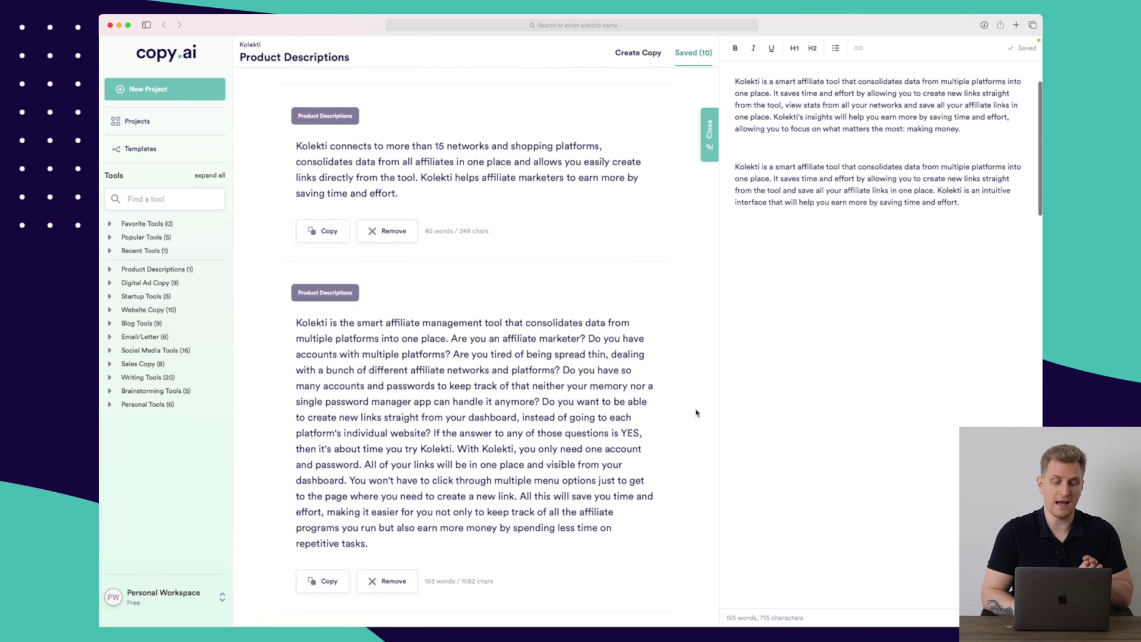
{"action": "scroll", "coordinate": [696, 412], "scroll_direction": "down", "scroll_amount": 8}
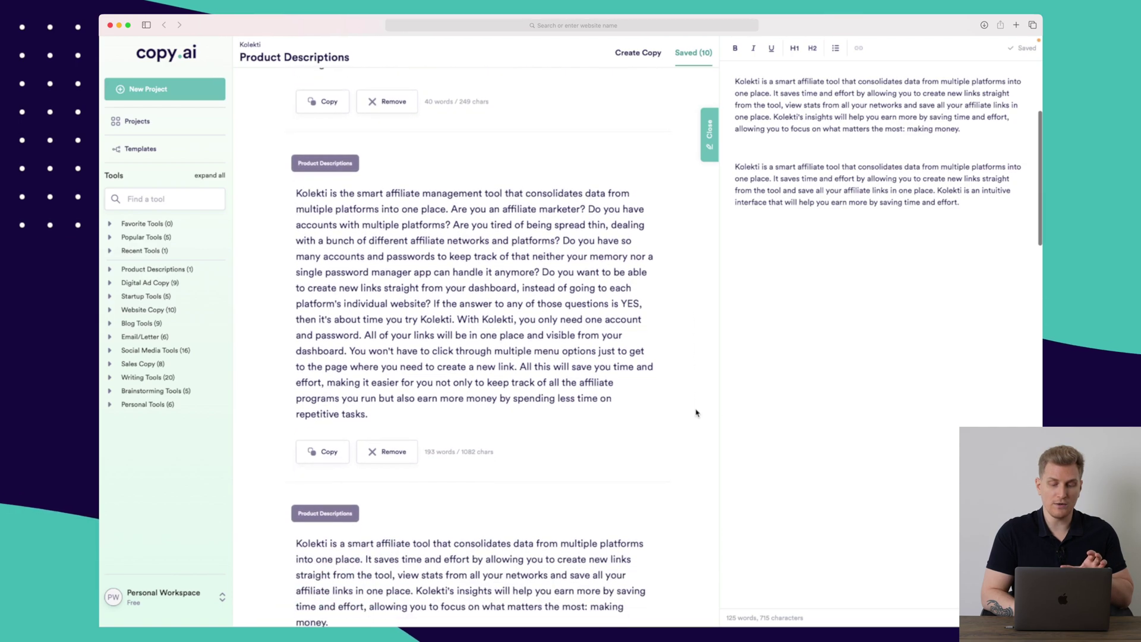
{"action": "scroll", "coordinate": [697, 413], "scroll_direction": "down", "scroll_amount": 5}
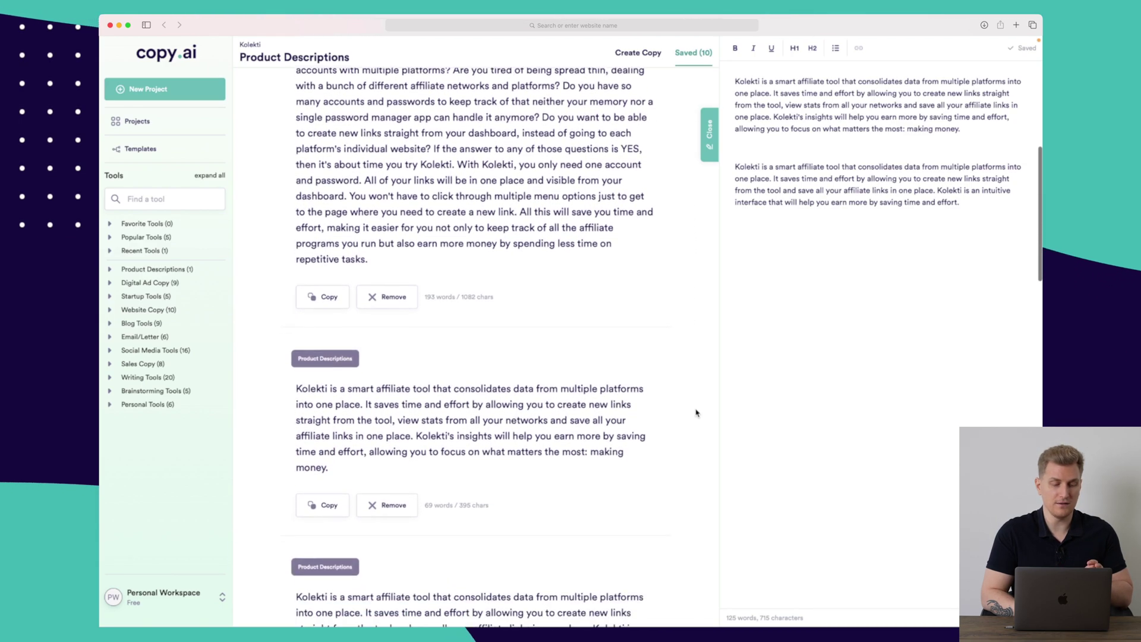
{"action": "scroll", "coordinate": [697, 413], "scroll_direction": "down", "scroll_amount": 6}
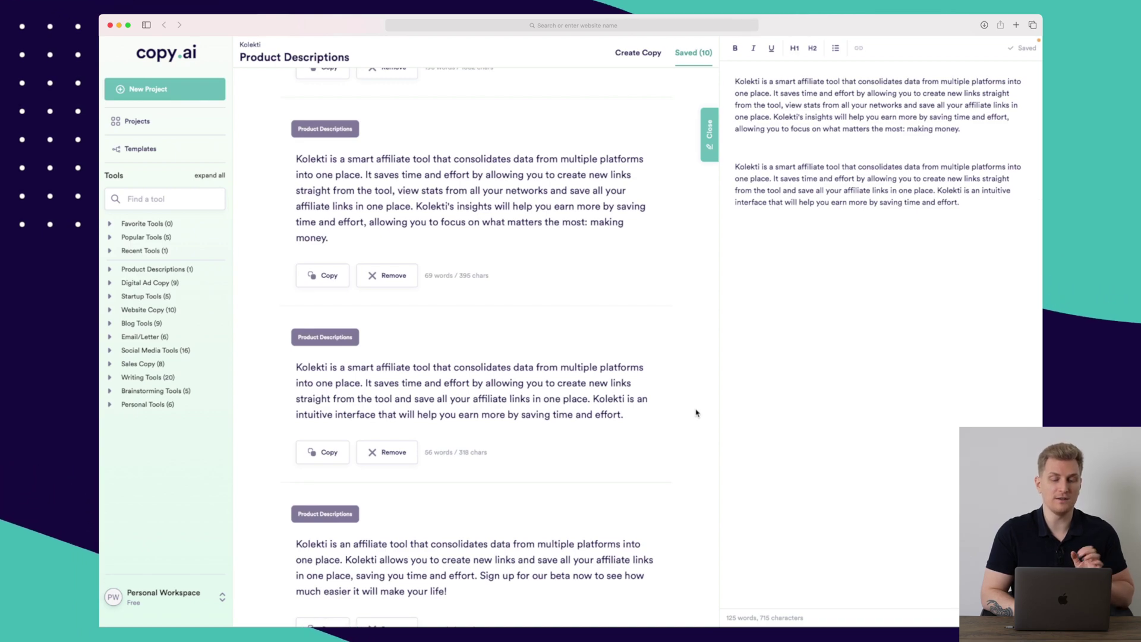
{"action": "scroll", "coordinate": [697, 412], "scroll_direction": "down", "scroll_amount": 2}
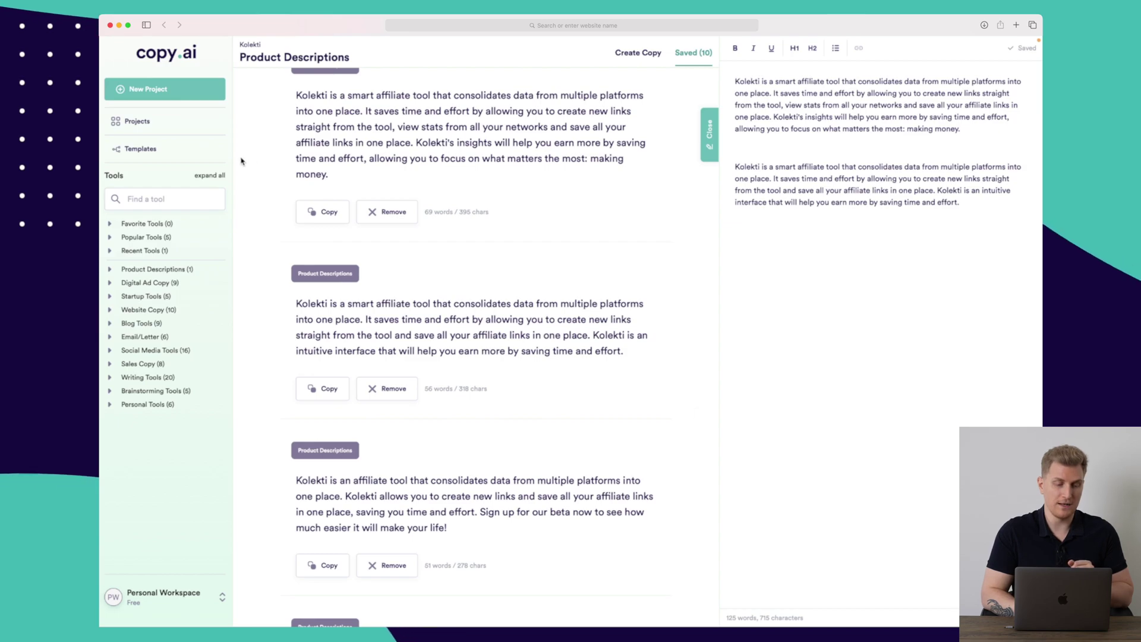
Step: Create a new project from the Blog category's Write Blog Intro template
{"action": "left_click", "coordinate": [140, 149]}
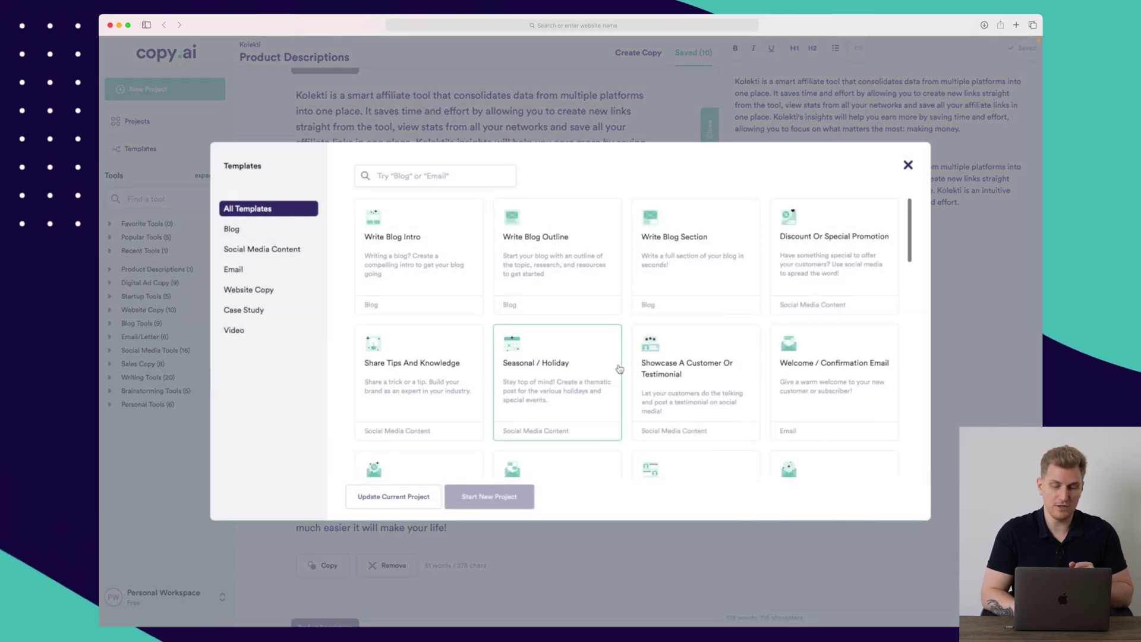
{"action": "scroll", "coordinate": [560, 322], "scroll_direction": "down", "scroll_amount": 5}
{"action": "scroll", "coordinate": [619, 369], "scroll_direction": "down", "scroll_amount": 4}
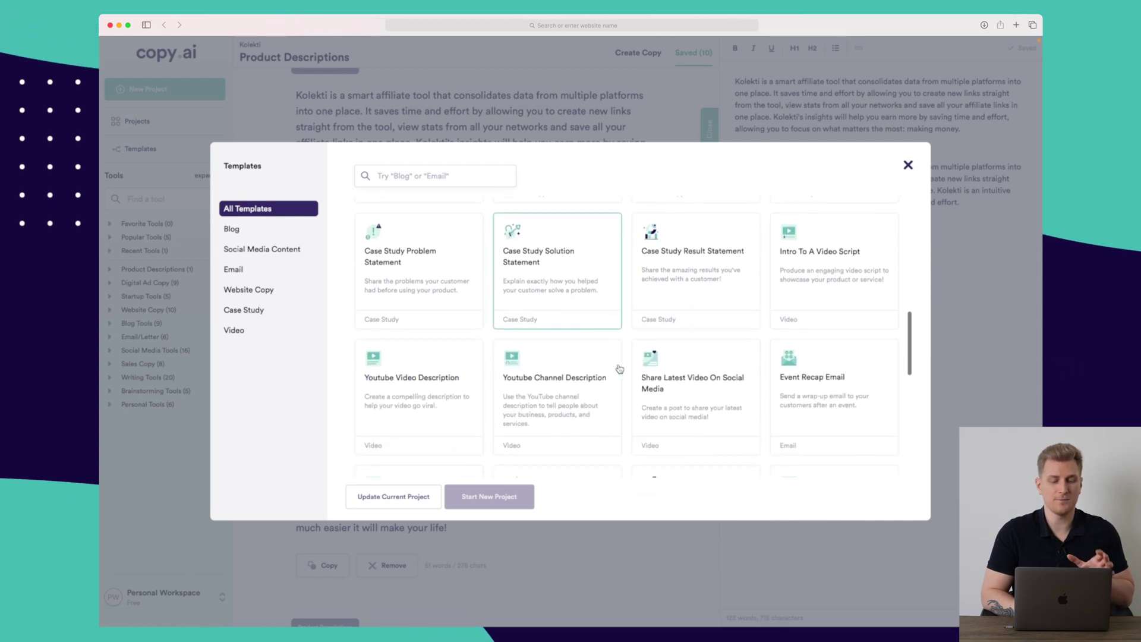
{"action": "scroll", "coordinate": [620, 369], "scroll_direction": "down", "scroll_amount": 3}
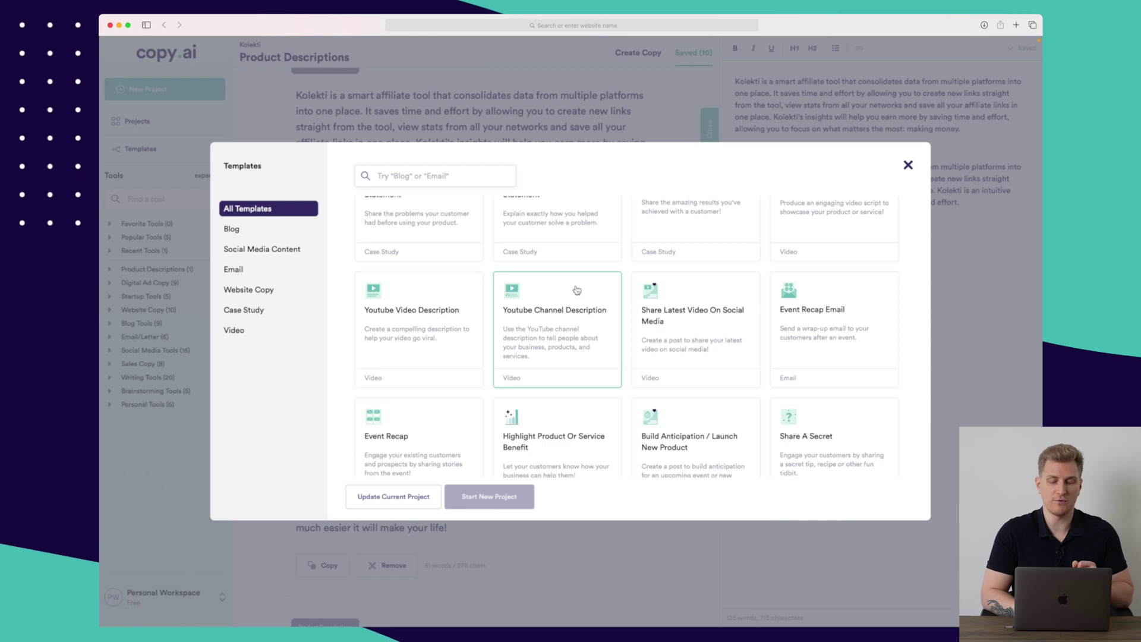
{"action": "scroll", "coordinate": [566, 328], "scroll_direction": "down", "scroll_amount": 2}
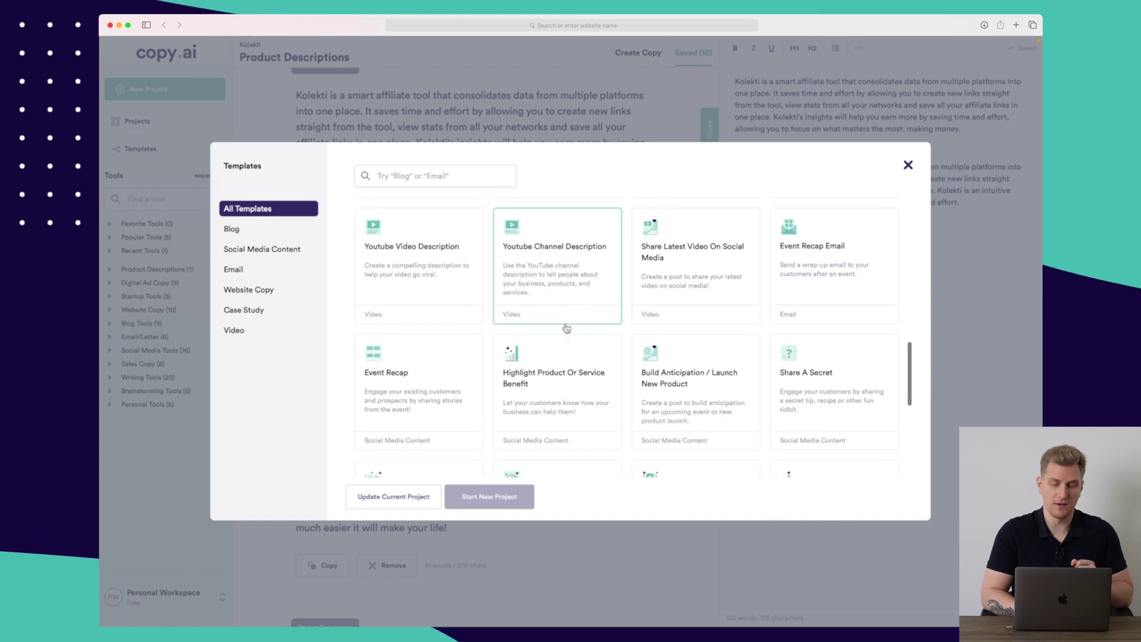
{"action": "scroll", "coordinate": [411, 379], "scroll_direction": "down", "scroll_amount": 2}
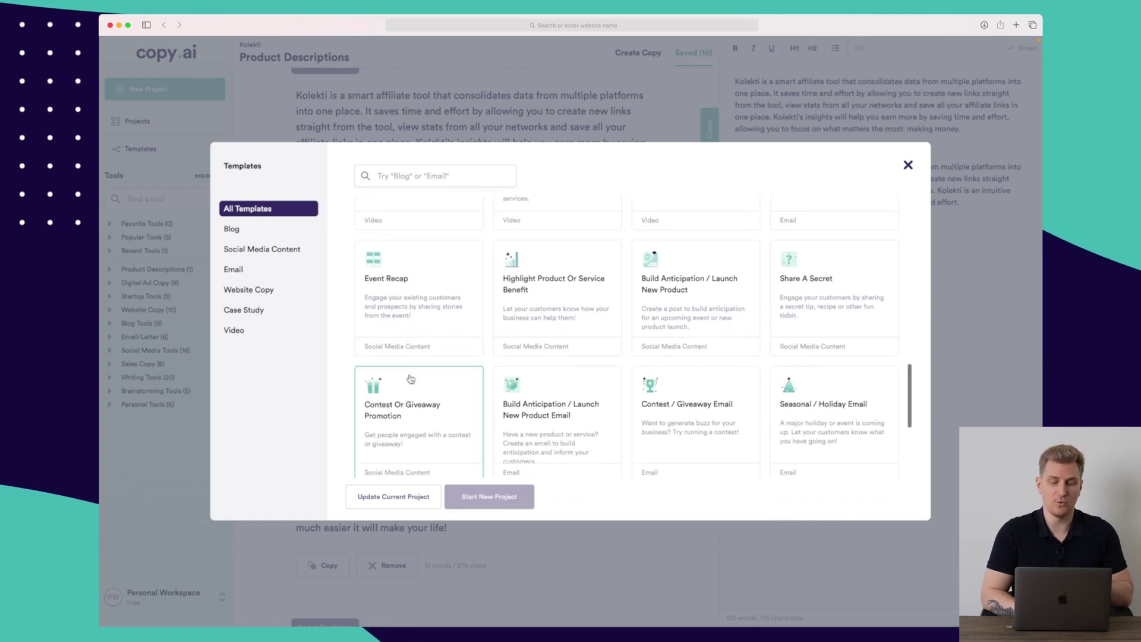
{"action": "scroll", "coordinate": [419, 309], "scroll_direction": "up", "scroll_amount": 4}
{"action": "left_click", "coordinate": [259, 231]}
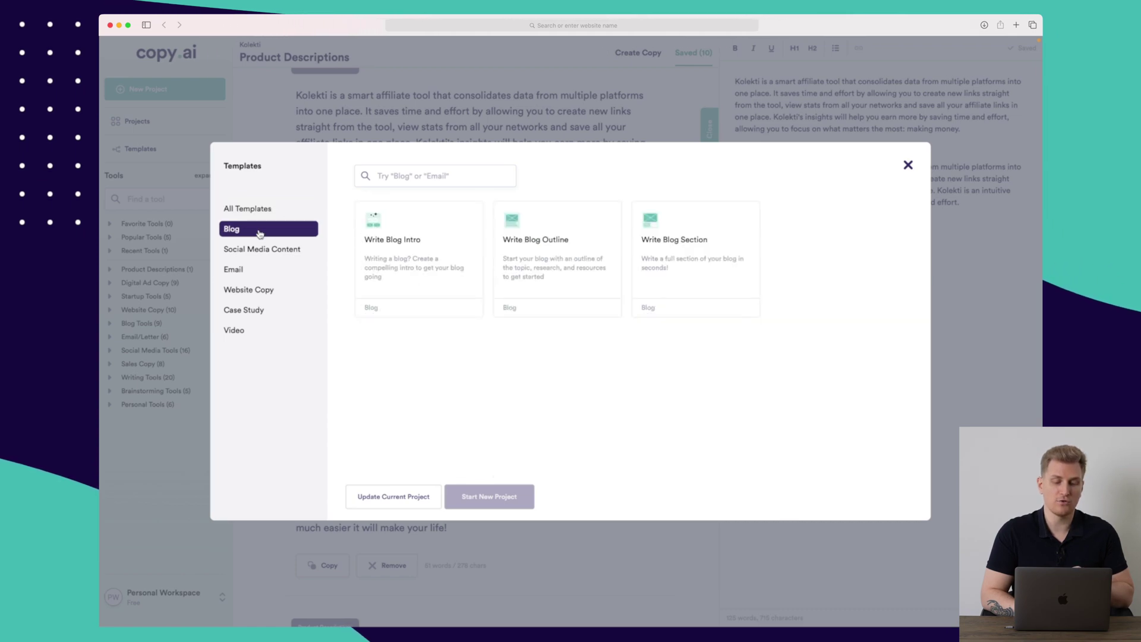
{"action": "left_click", "coordinate": [422, 281]}
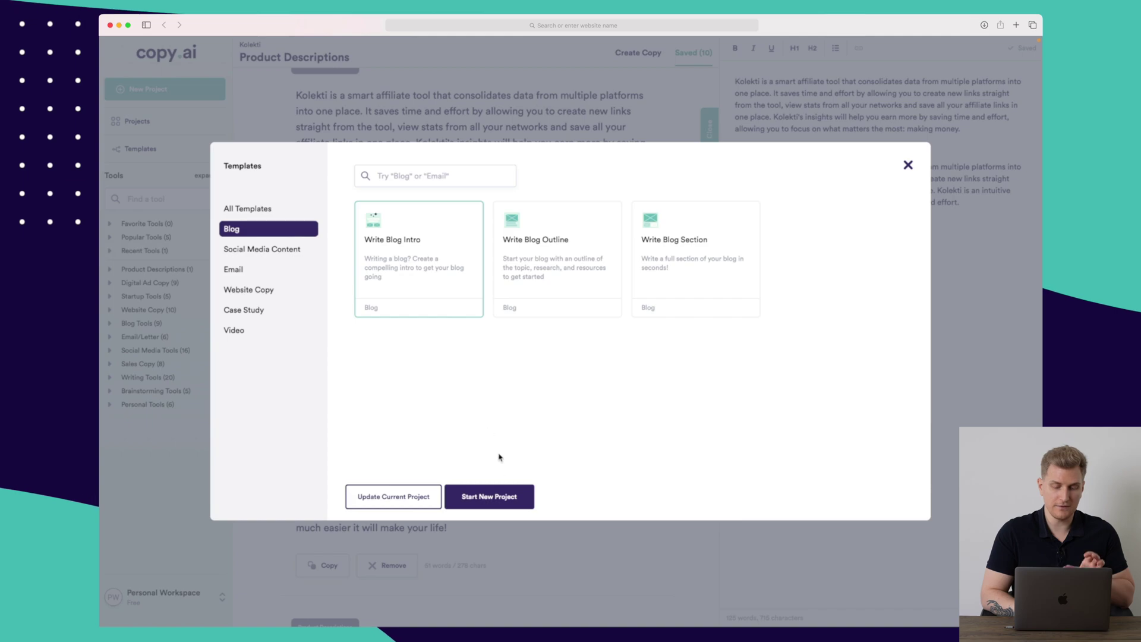
{"action": "left_click", "coordinate": [497, 497]}
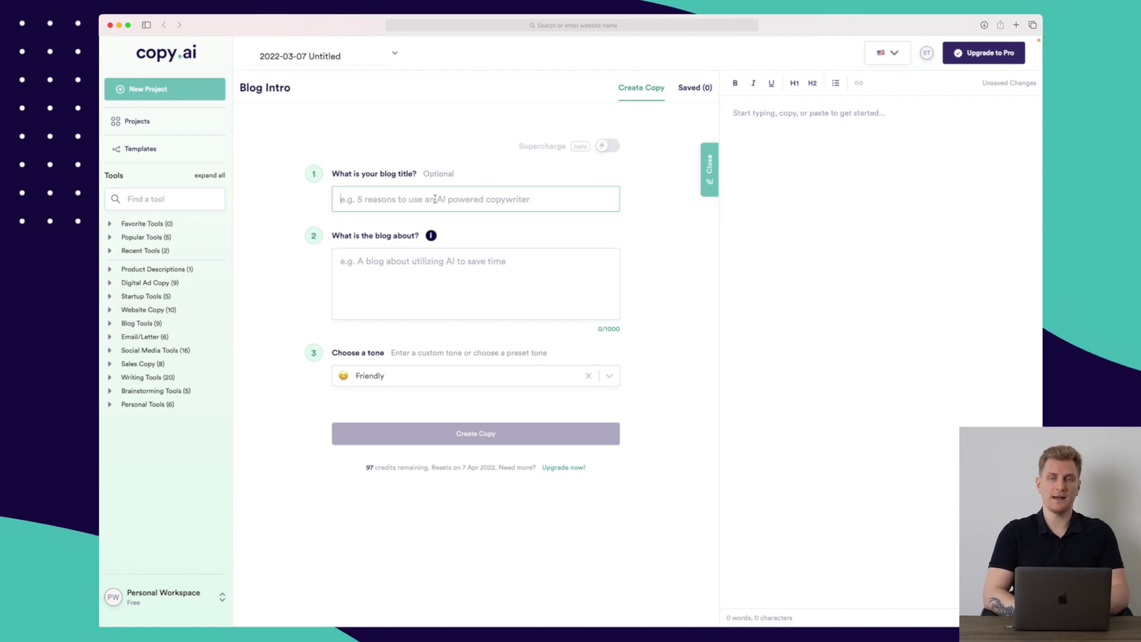
Step: Enter the title 'Best WordPress image optimisation plugins', paste the description, and generate Relaxed-tone intros
{"action": "type", "text": "WordP"}
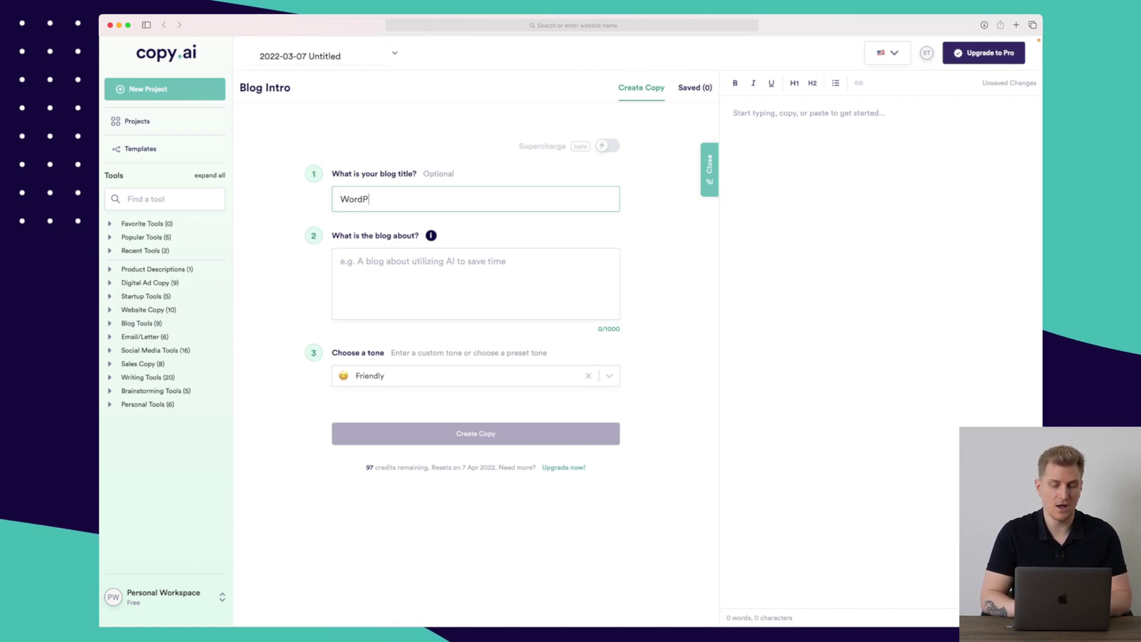
{"action": "type", "text": "ress image optimi"}
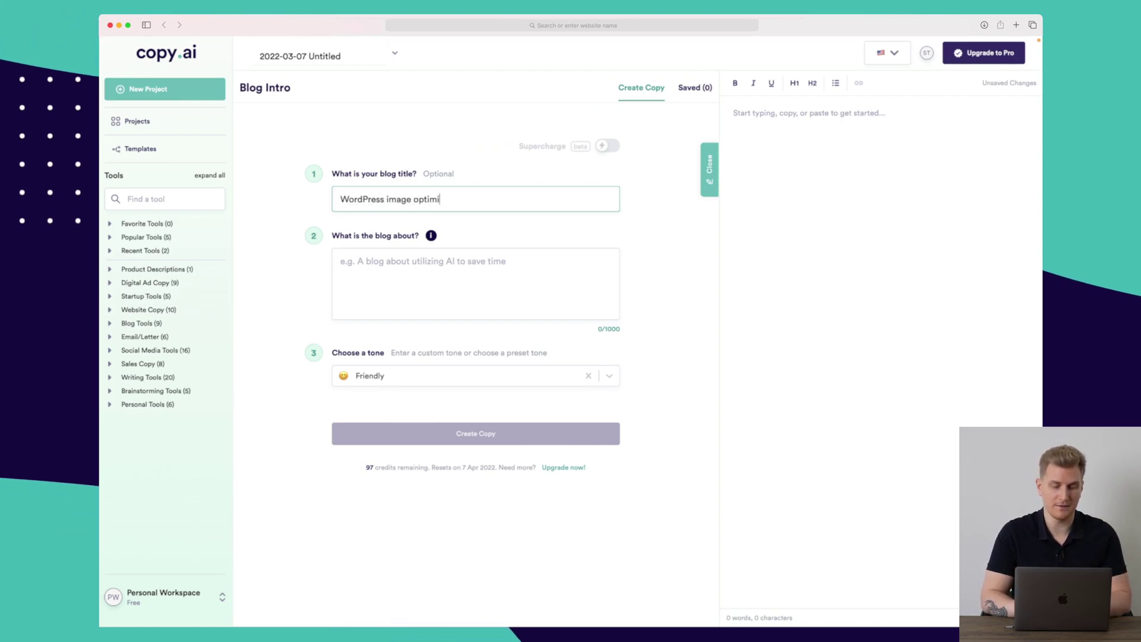
{"action": "type", "text": "sation plugins"}
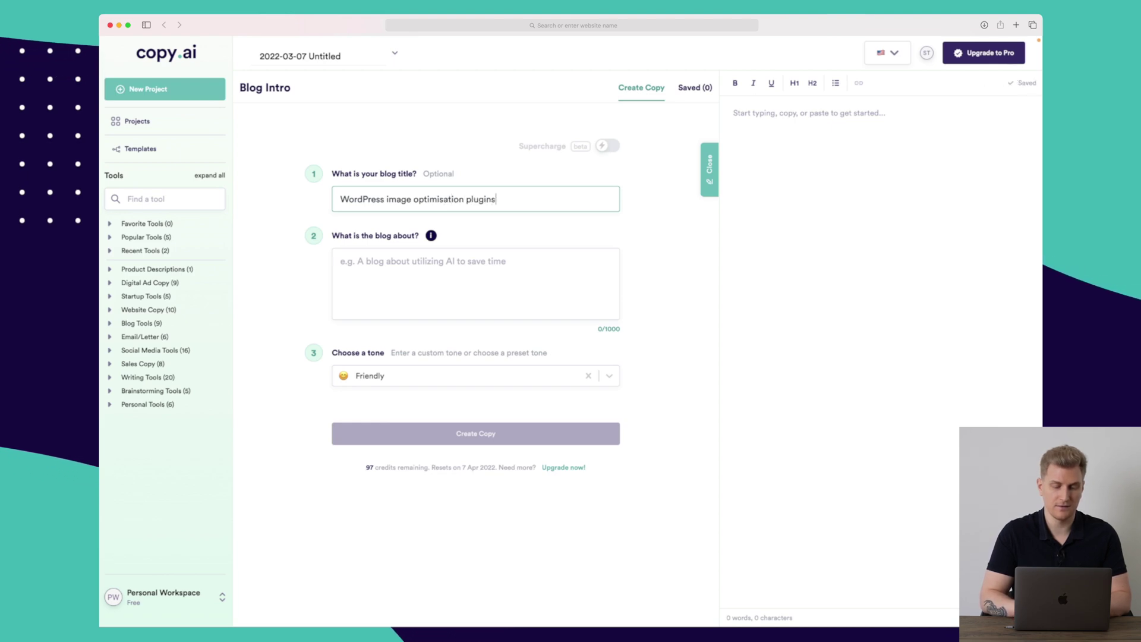
{"action": "left_click", "coordinate": [340, 199]}
{"action": "type", "text": "Best"}
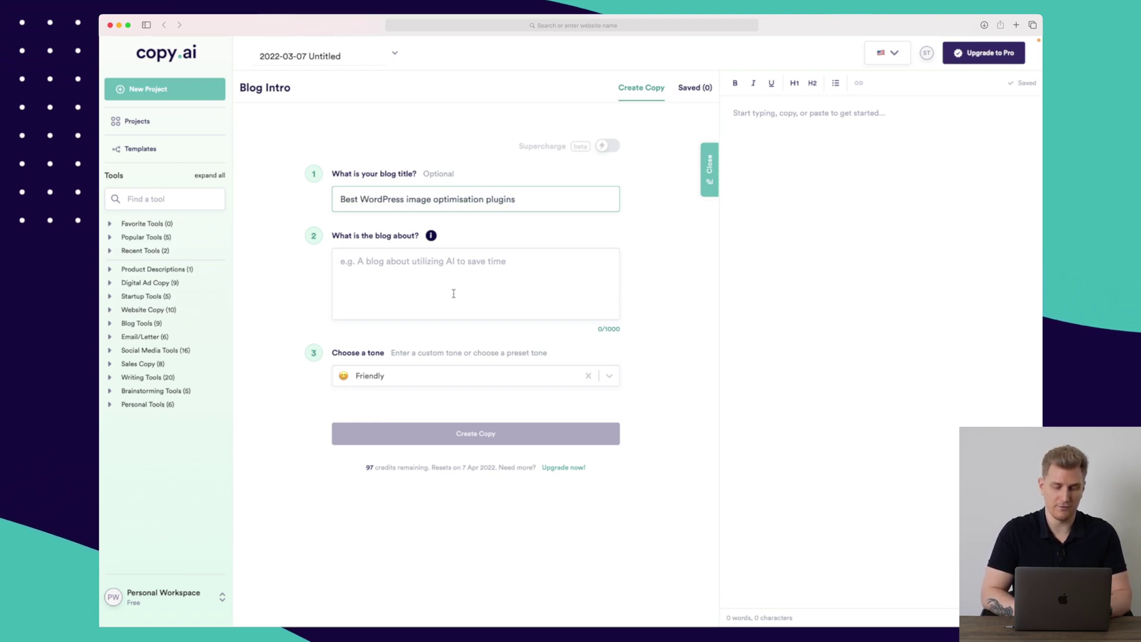
{"action": "left_click", "coordinate": [435, 272]}
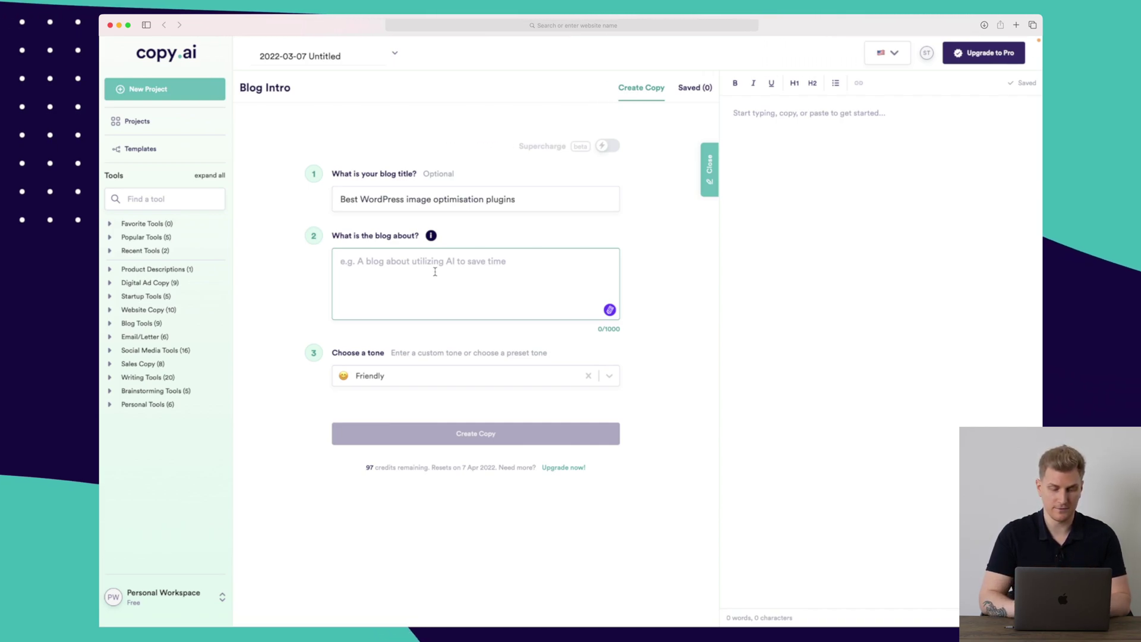
{"action": "type", "text": "Here are the 5 best WordPress image optimisation plugins for you to use. This will increase the performance of your website speed."}
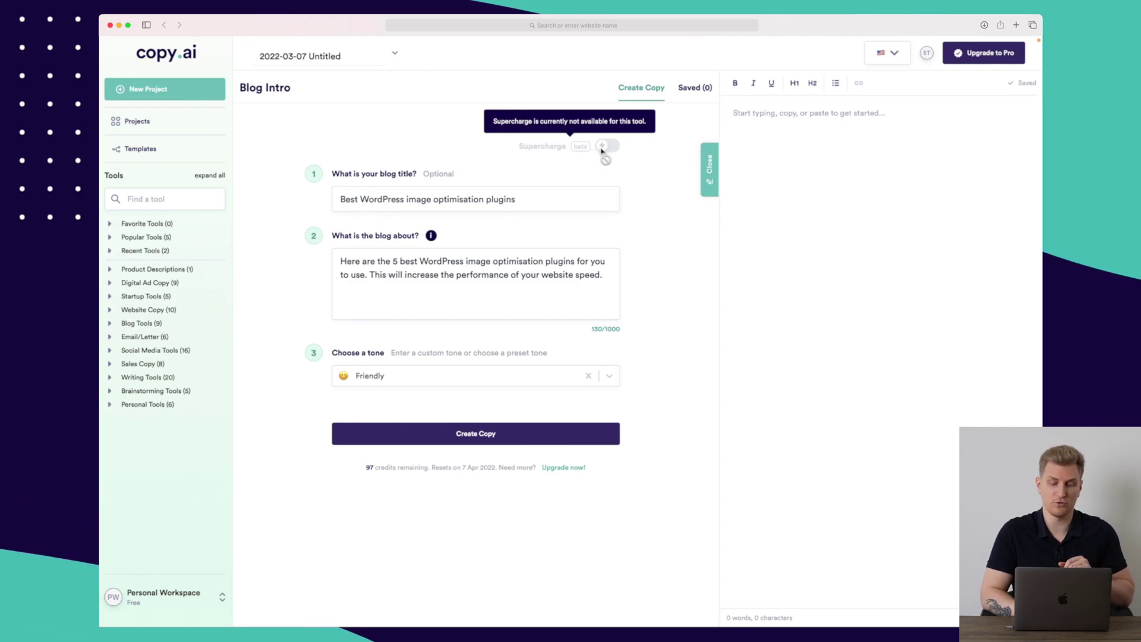
{"action": "scroll", "coordinate": [602, 151], "scroll_direction": "down", "scroll_amount": 1}
{"action": "left_click", "coordinate": [372, 360]}
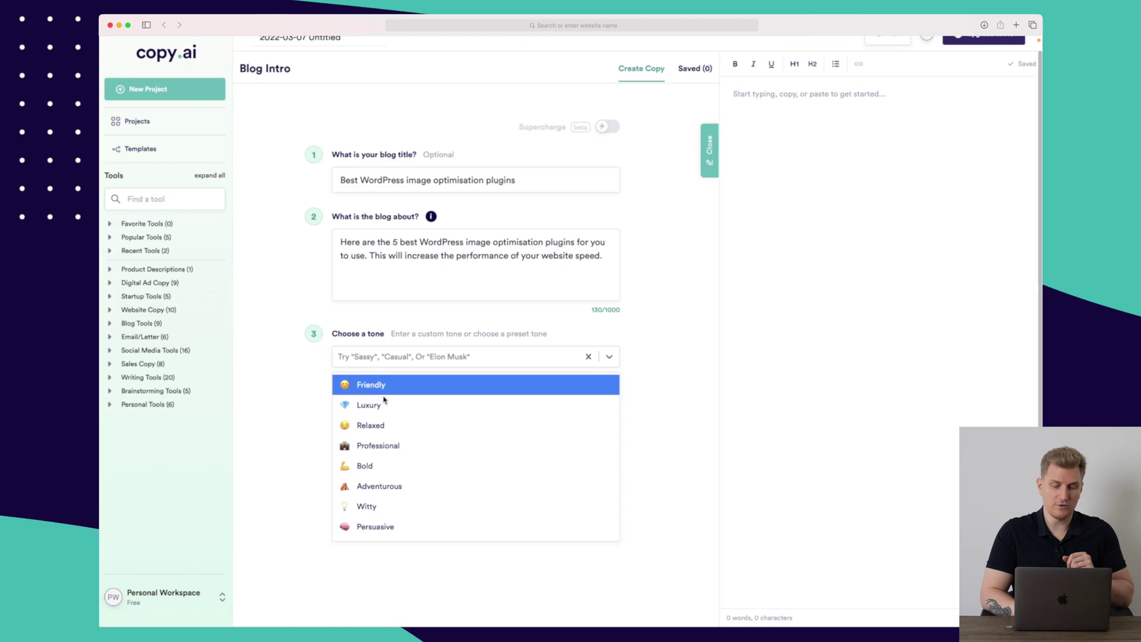
{"action": "left_click", "coordinate": [384, 426]}
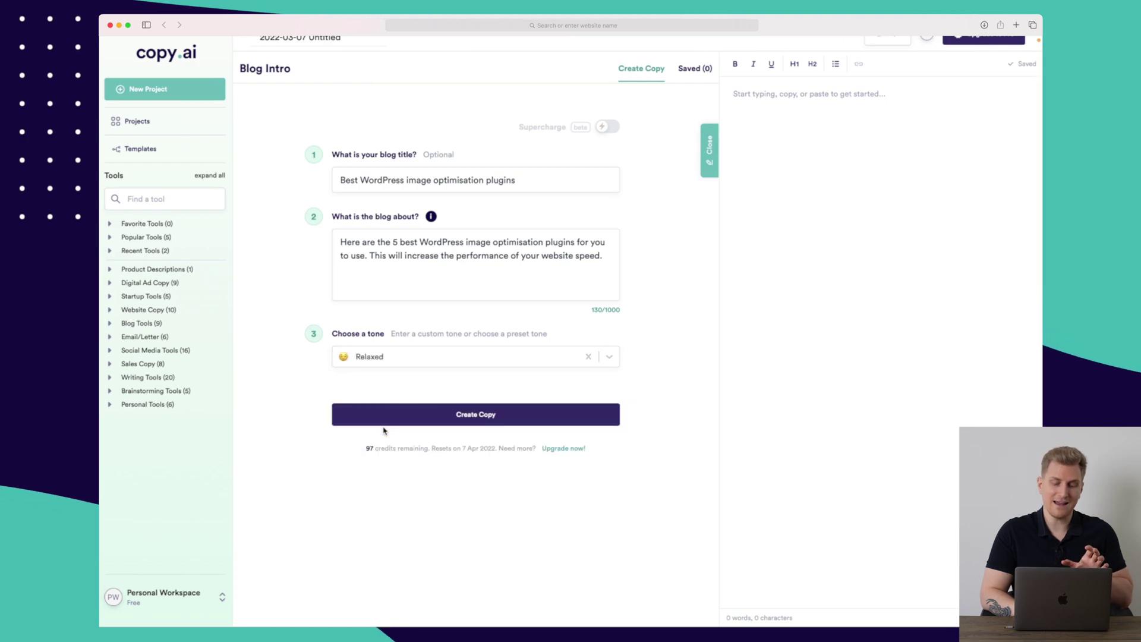
{"action": "left_click", "coordinate": [499, 422]}
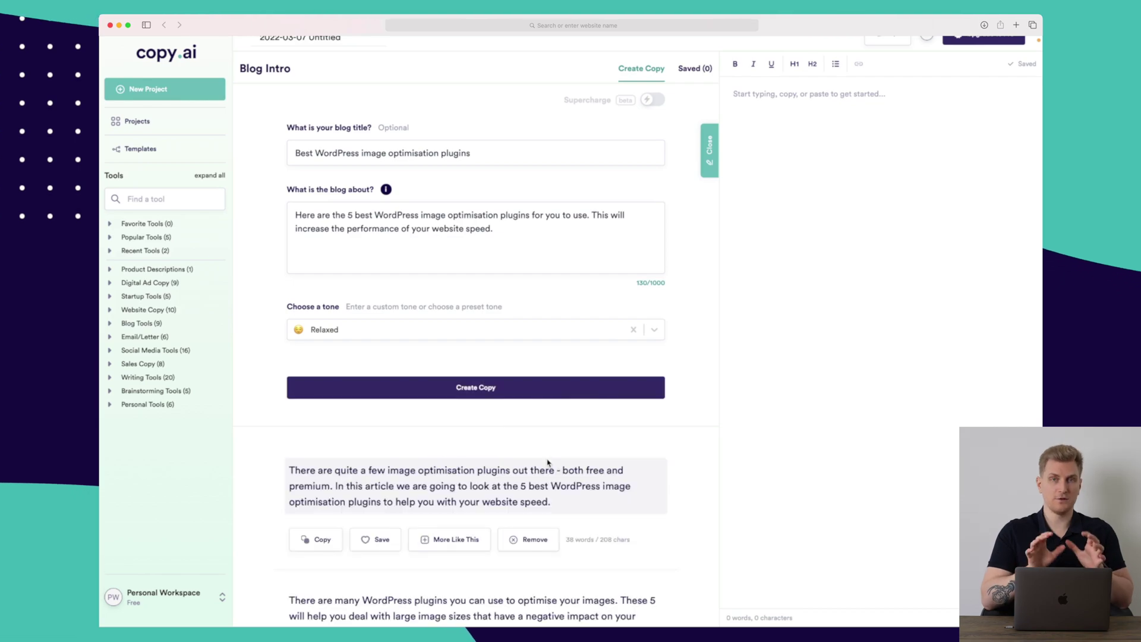
{"action": "scroll", "coordinate": [547, 463], "scroll_direction": "down", "scroll_amount": 5}
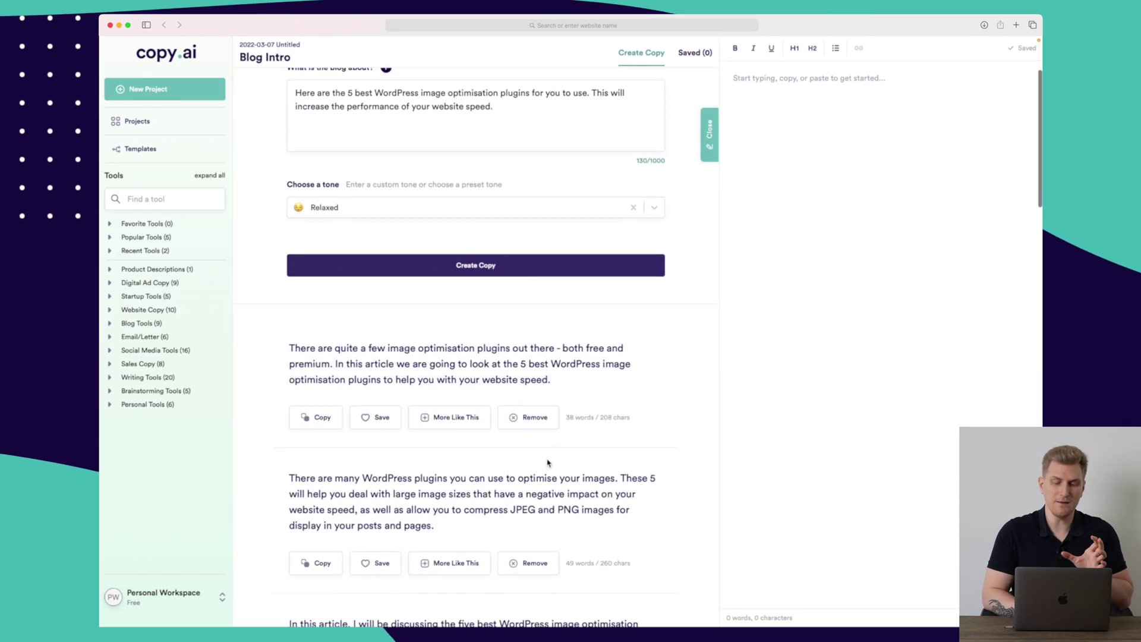
{"action": "scroll", "coordinate": [547, 459], "scroll_direction": "down", "scroll_amount": 3}
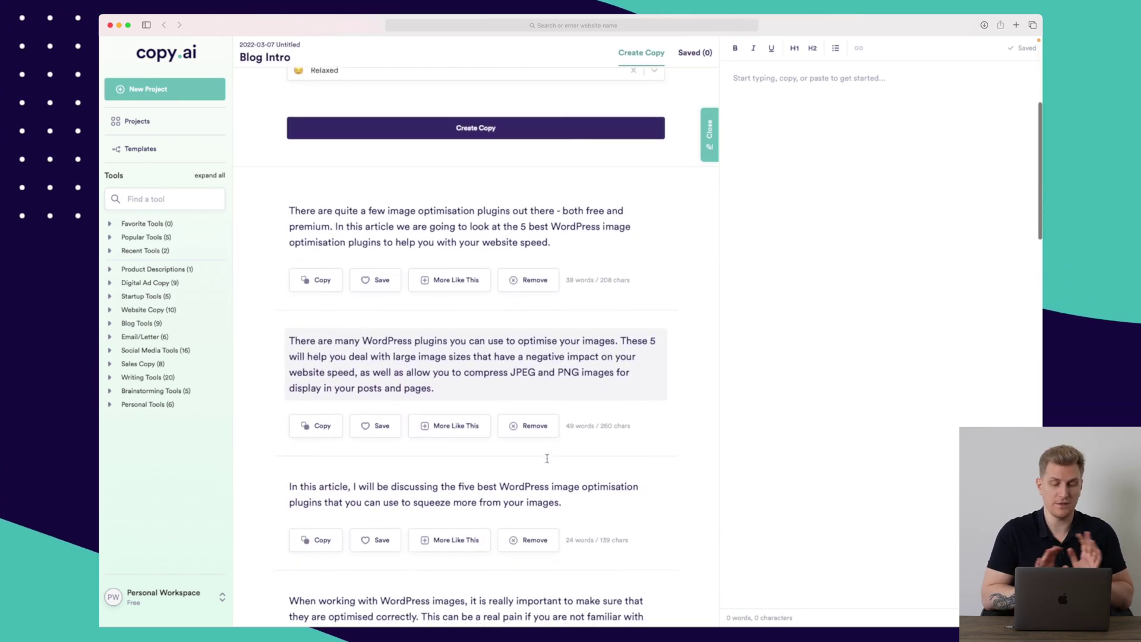
{"action": "scroll", "coordinate": [547, 463], "scroll_direction": "down", "scroll_amount": 6}
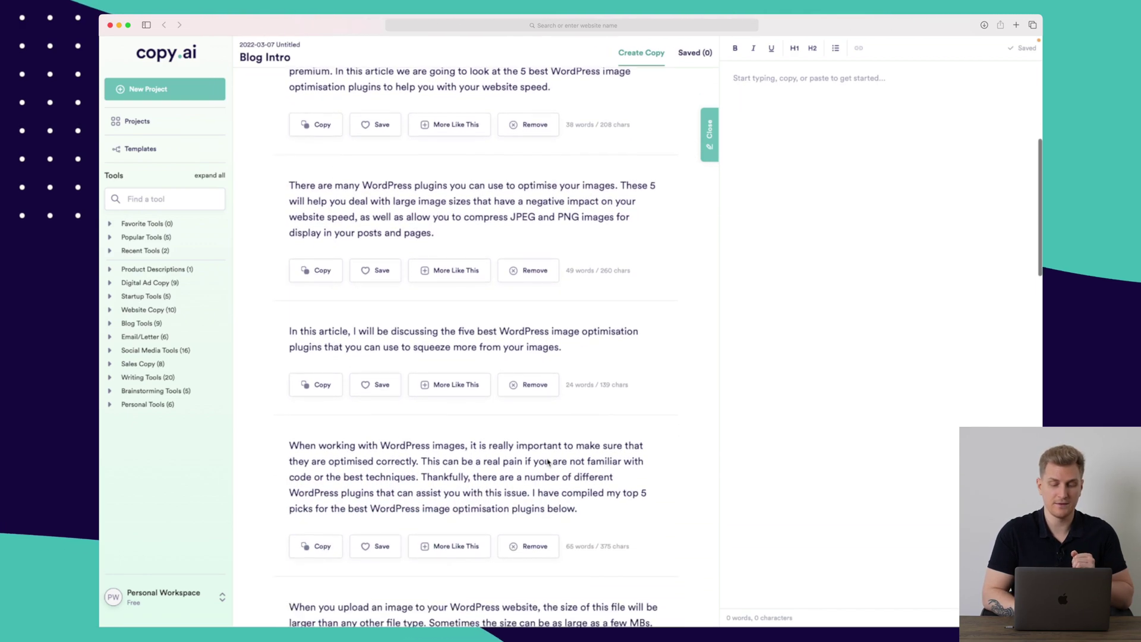
{"action": "scroll", "coordinate": [547, 458], "scroll_direction": "down", "scroll_amount": 15}
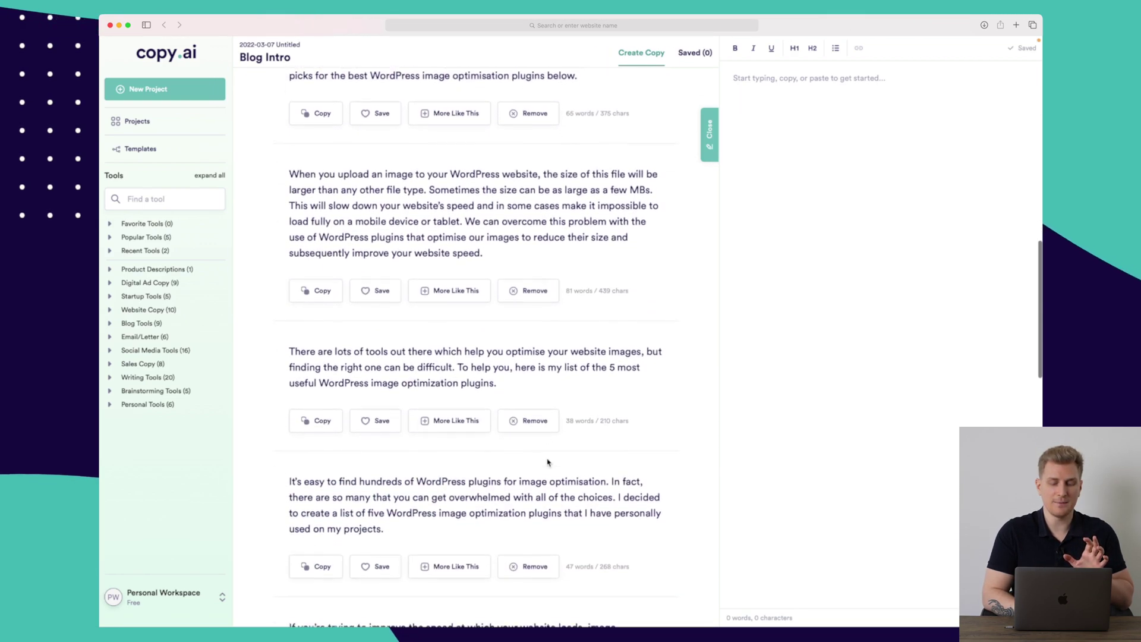
{"action": "scroll", "coordinate": [547, 461], "scroll_direction": "down", "scroll_amount": 15}
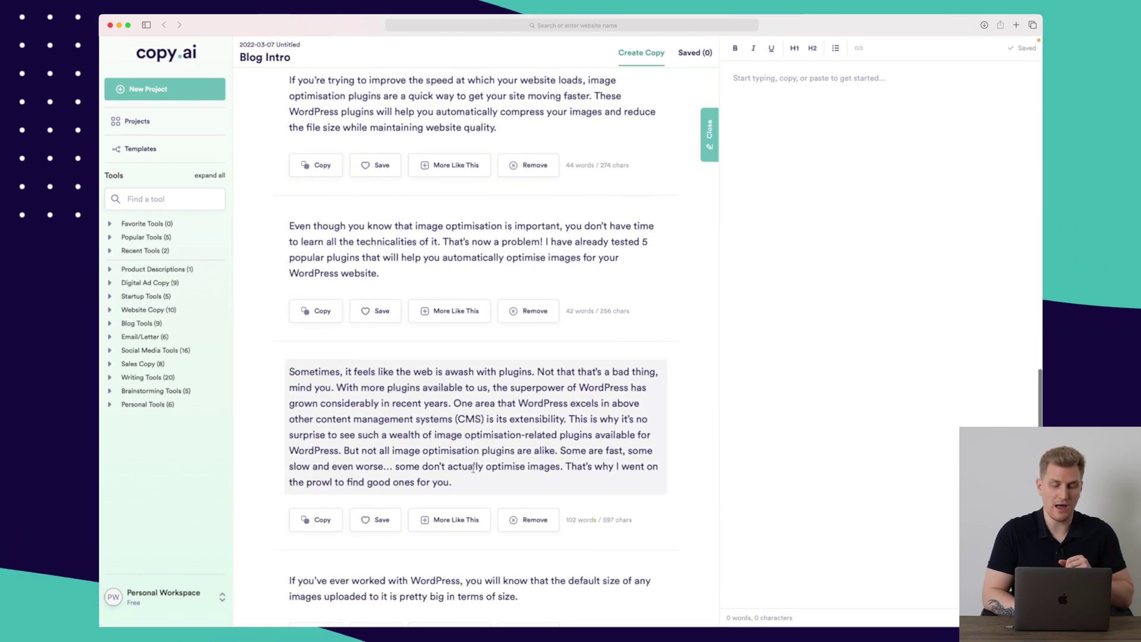
{"action": "scroll", "coordinate": [416, 447], "scroll_direction": "down", "scroll_amount": 2}
{"action": "scroll", "coordinate": [417, 447], "scroll_direction": "down", "scroll_amount": 5}
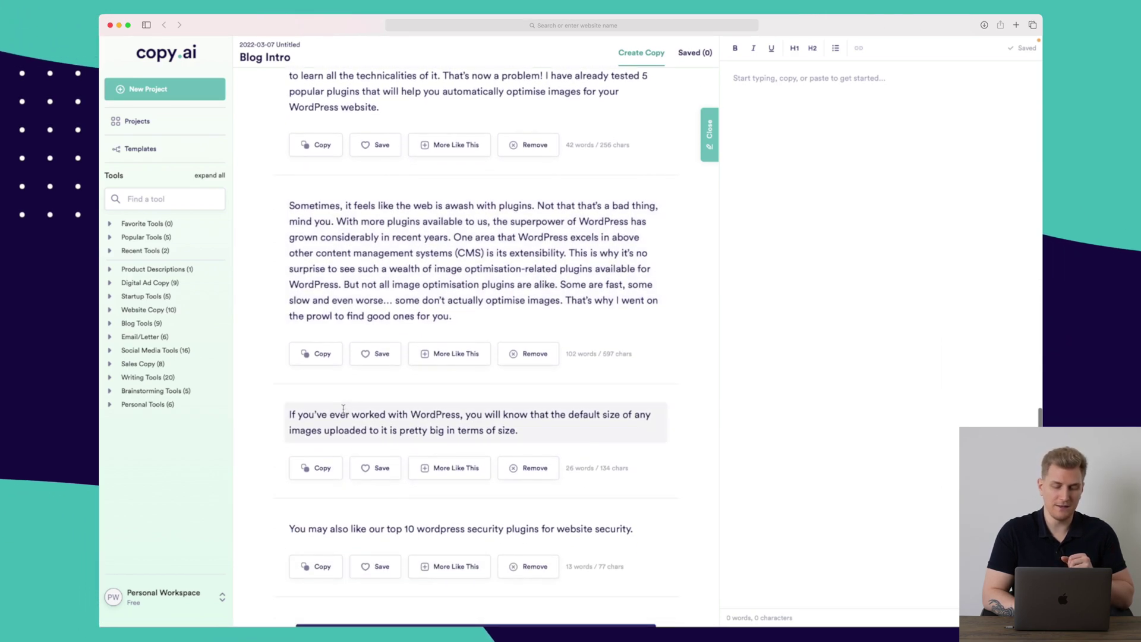
{"action": "scroll", "coordinate": [490, 367], "scroll_direction": "down", "scroll_amount": 5}
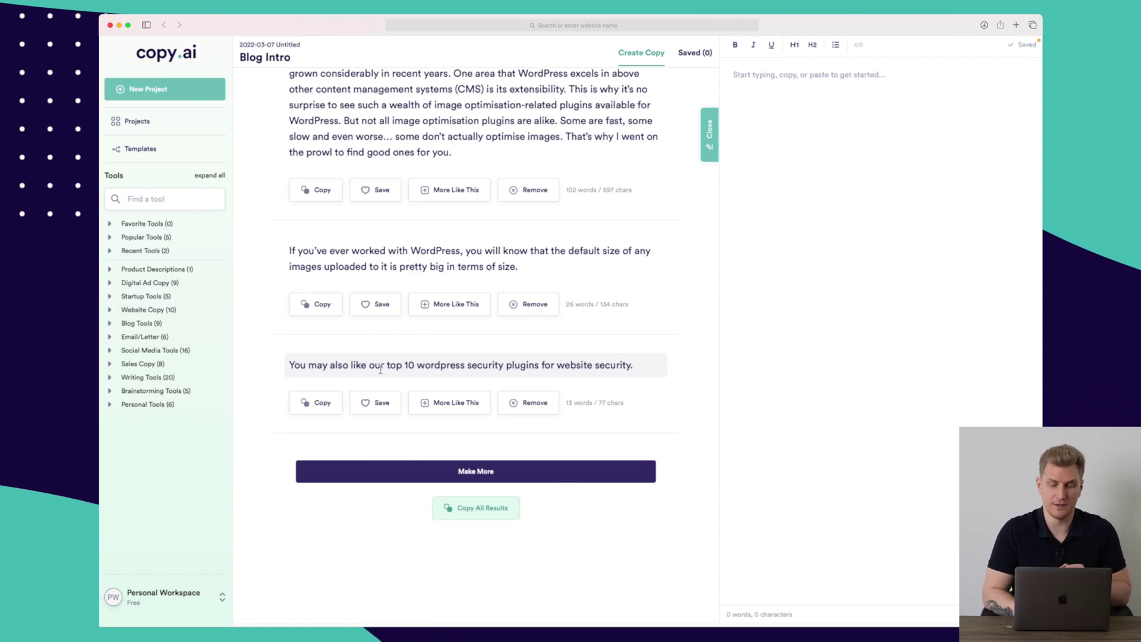
{"action": "scroll", "coordinate": [380, 370], "scroll_direction": "up", "scroll_amount": 15}
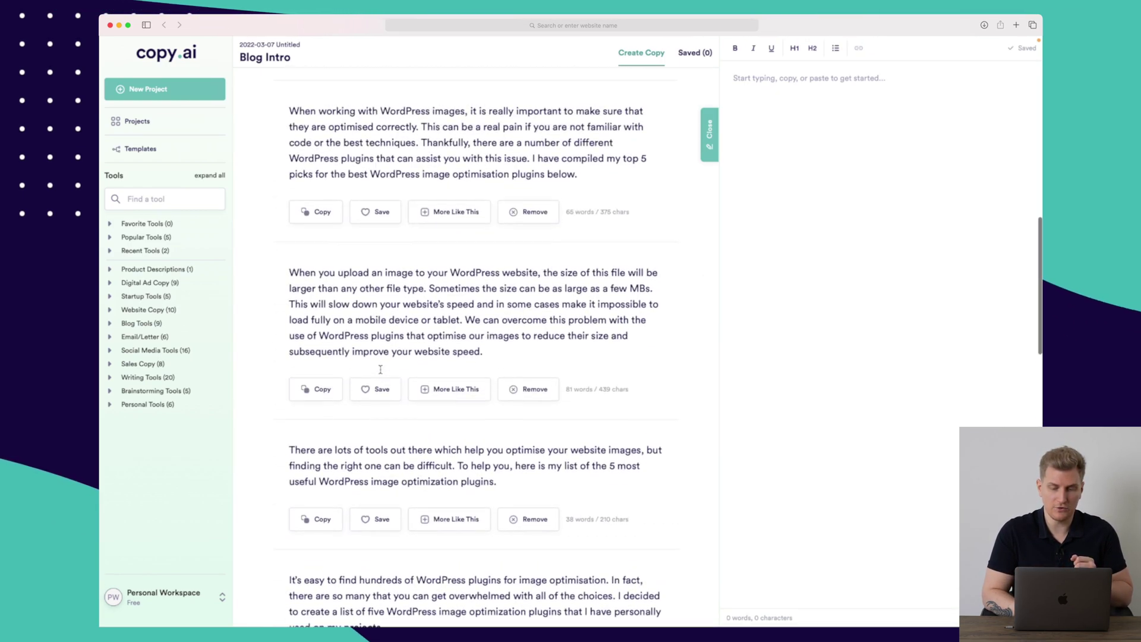
{"action": "scroll", "coordinate": [380, 370], "scroll_direction": "up", "scroll_amount": 9}
{"action": "scroll", "coordinate": [380, 369], "scroll_direction": "down", "scroll_amount": 3}
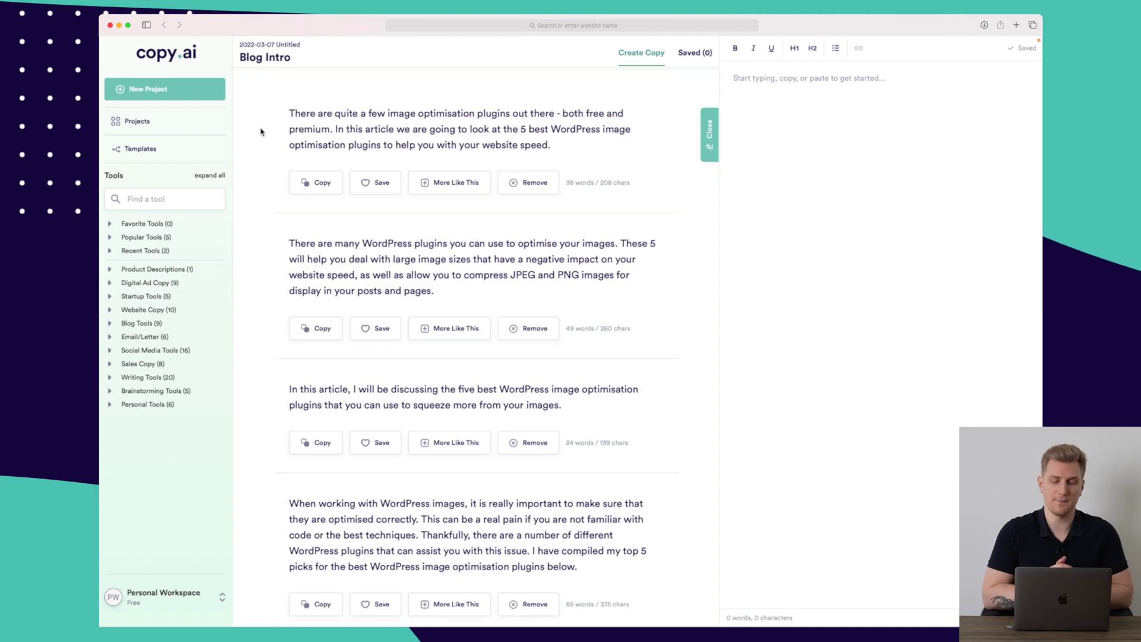
Step: Scroll through the generated WordPress image optimisation blog intros, including the 102-word 'not all plugins are alike' one
{"action": "scroll", "coordinate": [260, 131], "scroll_direction": "down", "scroll_amount": 2}
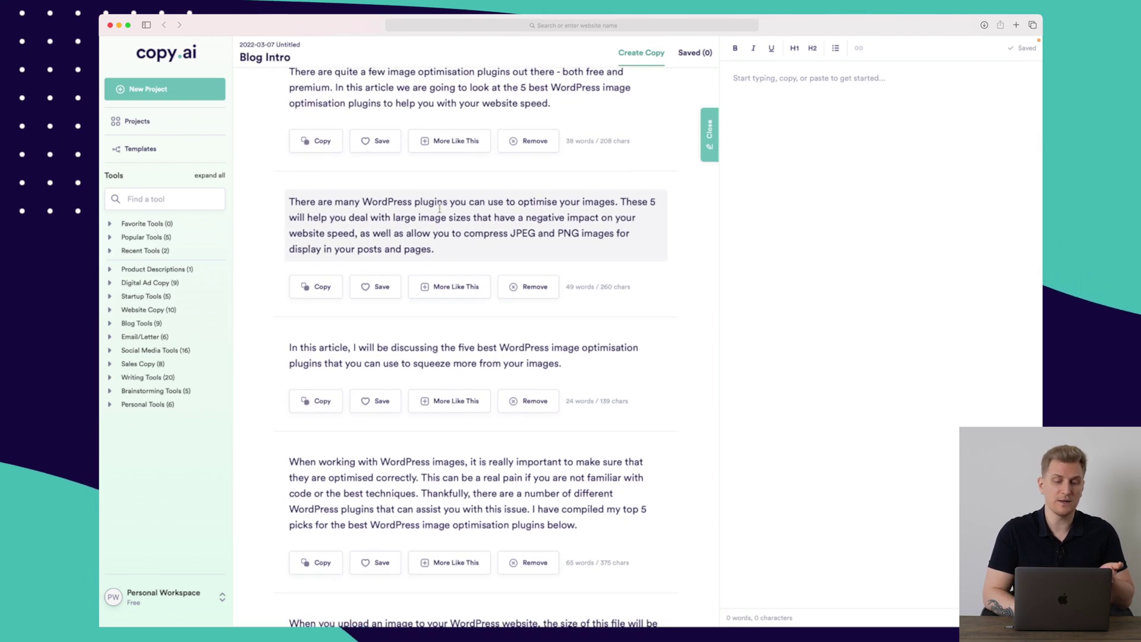
{"action": "scroll", "coordinate": [440, 209], "scroll_direction": "down", "scroll_amount": 1}
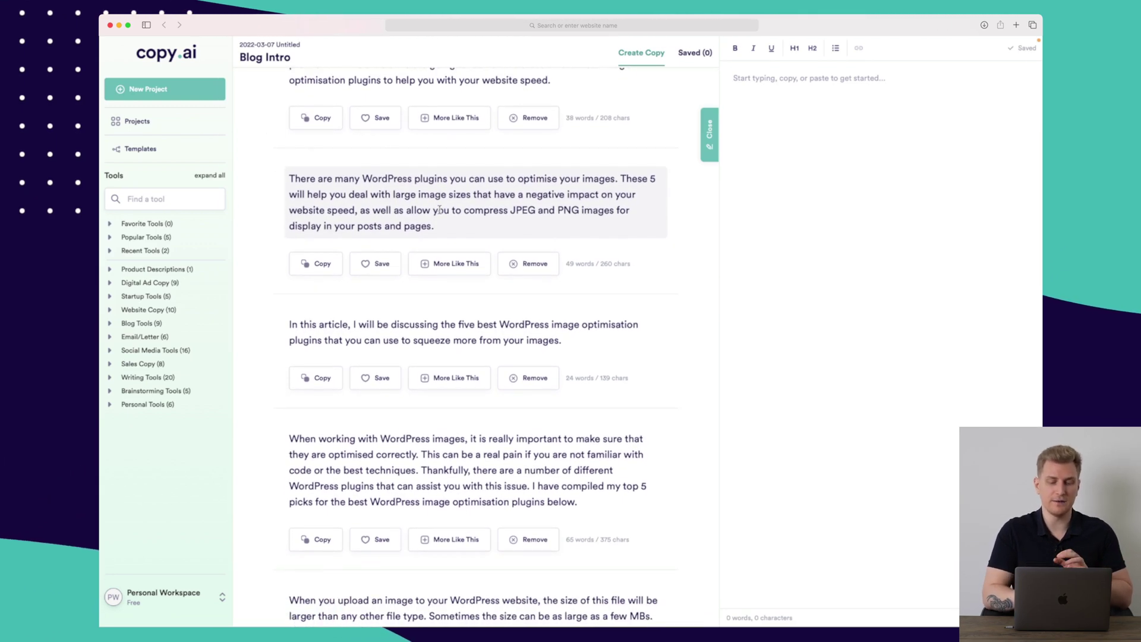
{"action": "scroll", "coordinate": [440, 209], "scroll_direction": "down", "scroll_amount": 1}
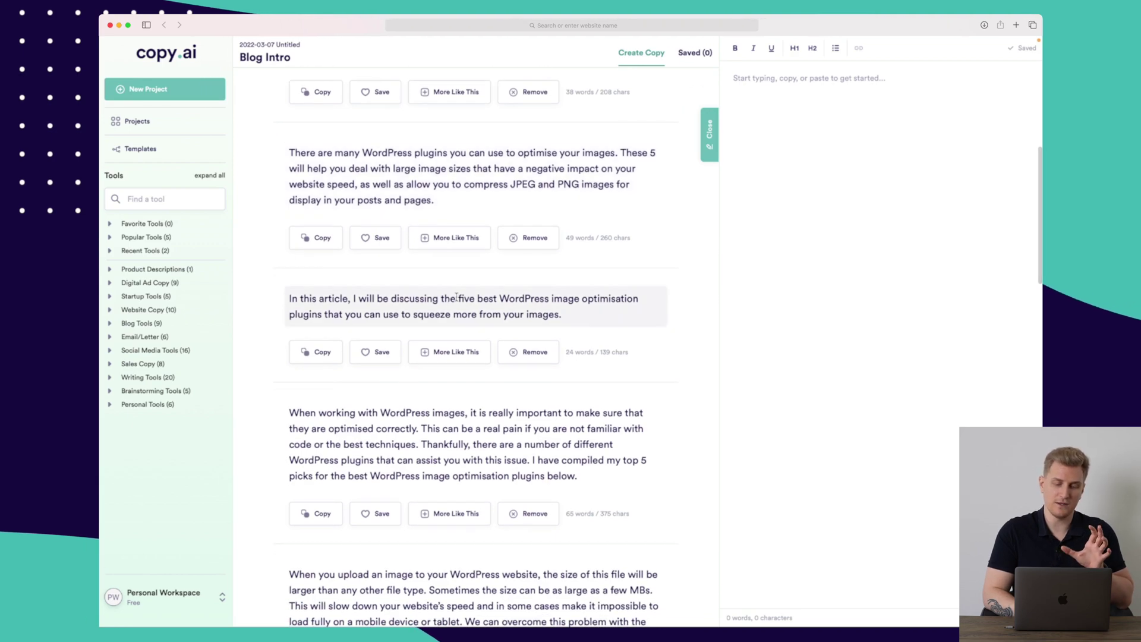
{"action": "scroll", "coordinate": [457, 299], "scroll_direction": "down", "scroll_amount": 4}
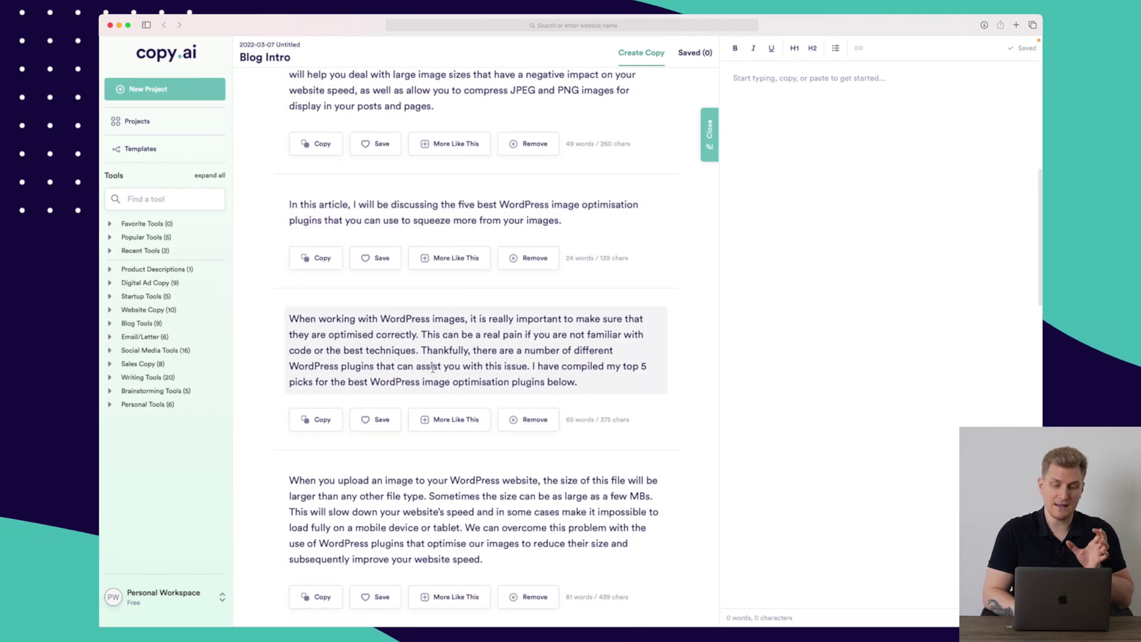
{"action": "scroll", "coordinate": [432, 367], "scroll_direction": "down", "scroll_amount": 1}
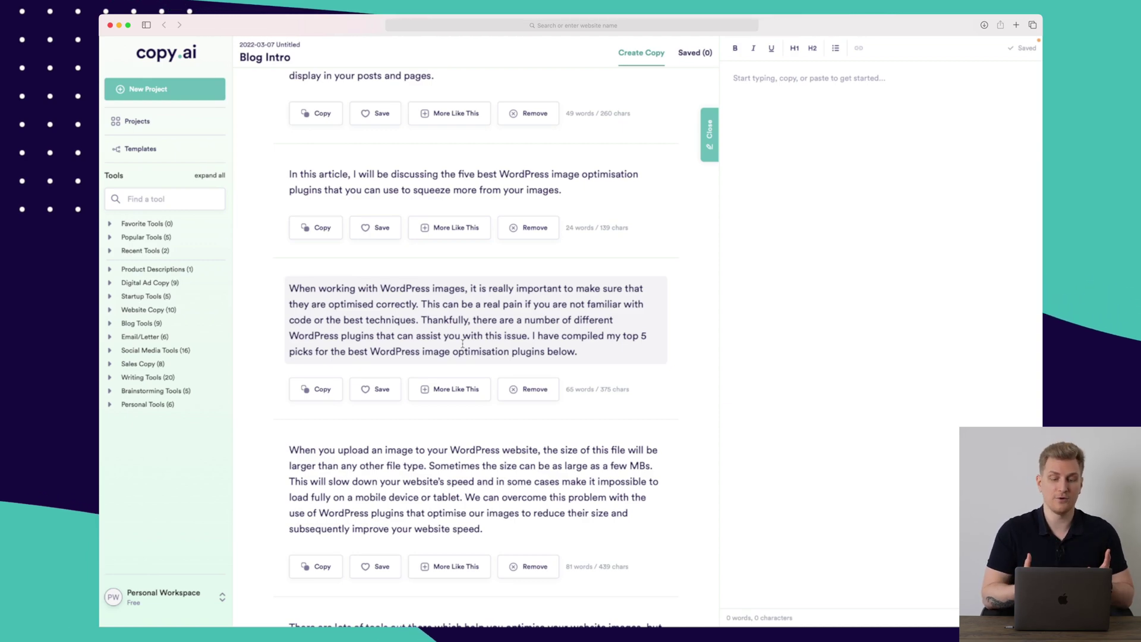
{"action": "scroll", "coordinate": [462, 343], "scroll_direction": "down", "scroll_amount": 3}
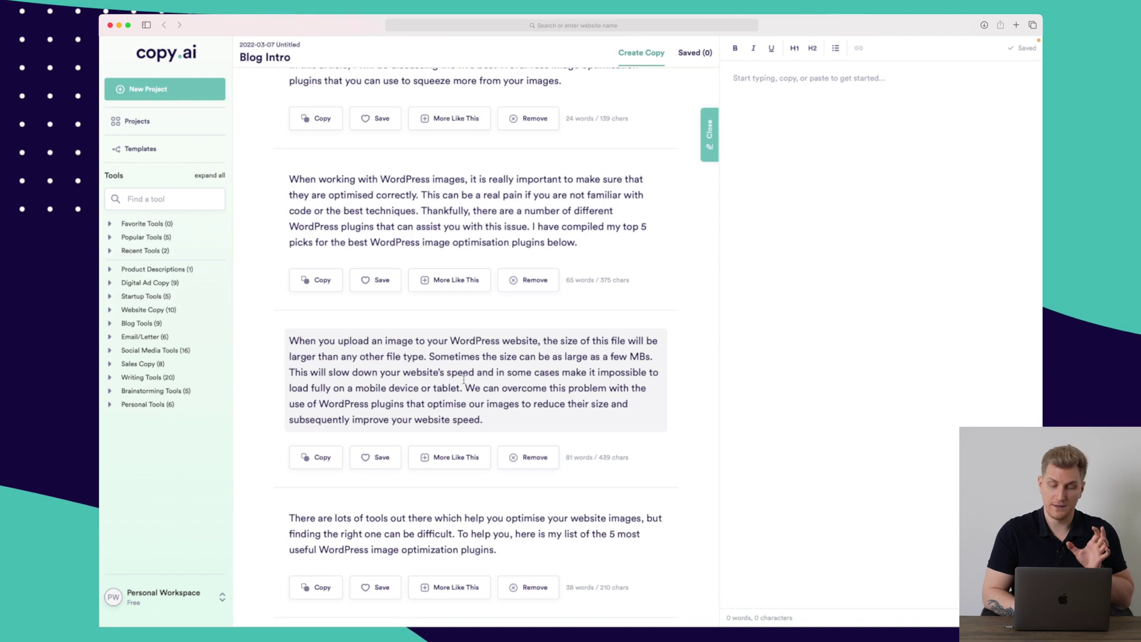
{"action": "scroll", "coordinate": [464, 379], "scroll_direction": "down", "scroll_amount": 1}
{"action": "scroll", "coordinate": [466, 347], "scroll_direction": "down", "scroll_amount": 3}
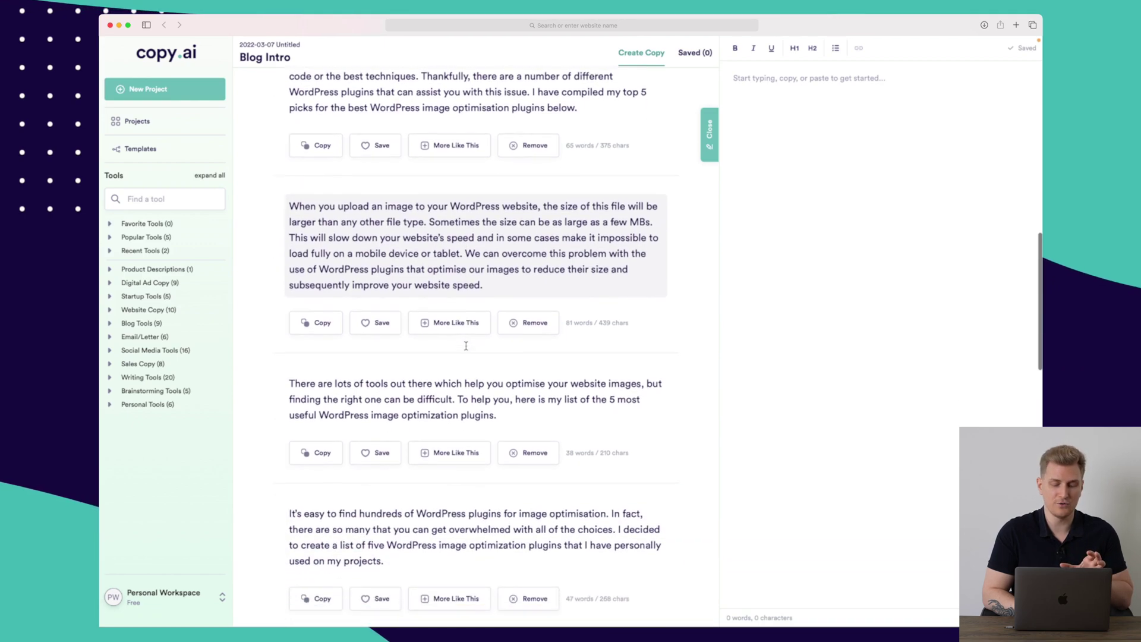
{"action": "scroll", "coordinate": [455, 377], "scroll_direction": "down", "scroll_amount": 1}
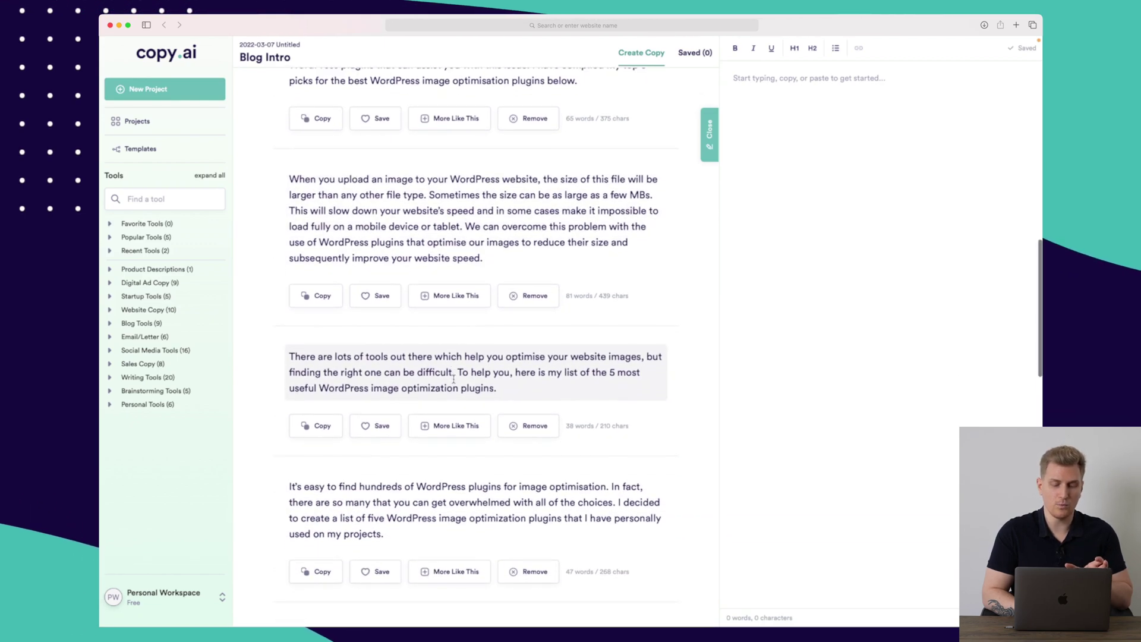
{"action": "scroll", "coordinate": [453, 379], "scroll_direction": "down", "scroll_amount": 3}
{"action": "scroll", "coordinate": [450, 446], "scroll_direction": "down", "scroll_amount": 4}
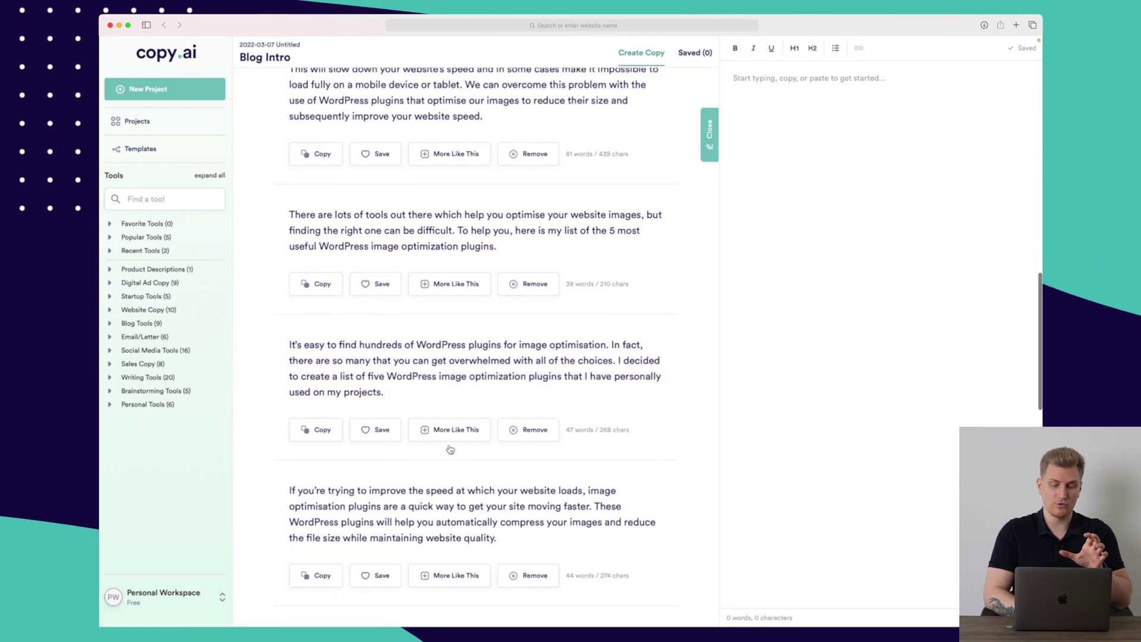
{"action": "scroll", "coordinate": [449, 445], "scroll_direction": "down", "scroll_amount": 2}
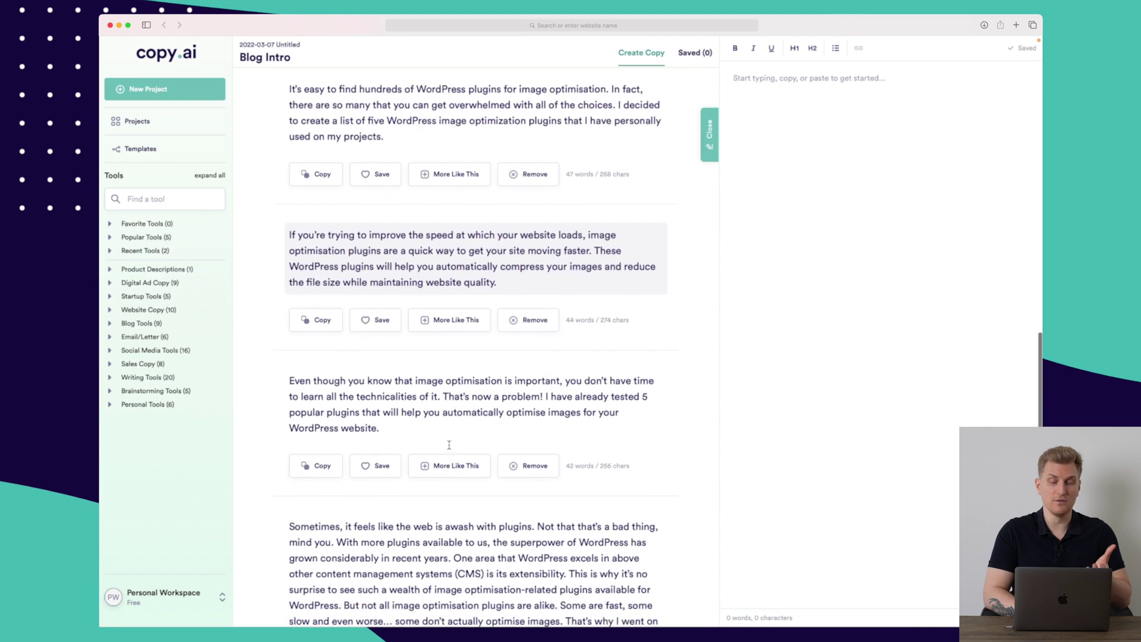
{"action": "scroll", "coordinate": [449, 448], "scroll_direction": "down", "scroll_amount": 3}
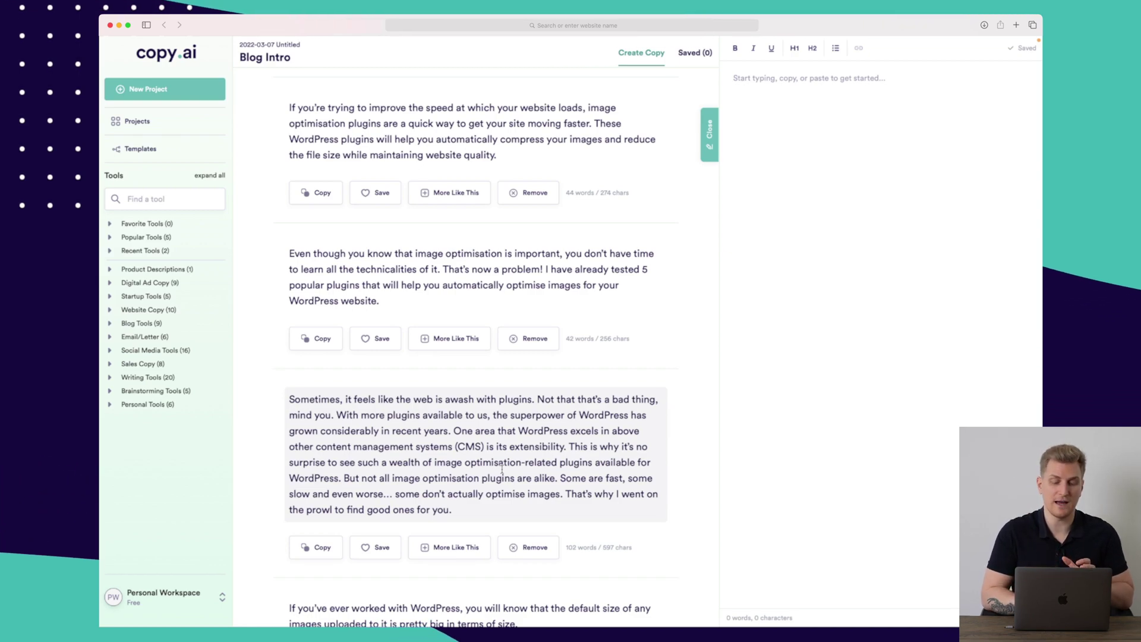
Step: Paste the 'awash with plugins' intro into the editor, then the 'quite a few plugins' intro above it
{"action": "scroll", "coordinate": [502, 470], "scroll_direction": "down", "scroll_amount": 1}
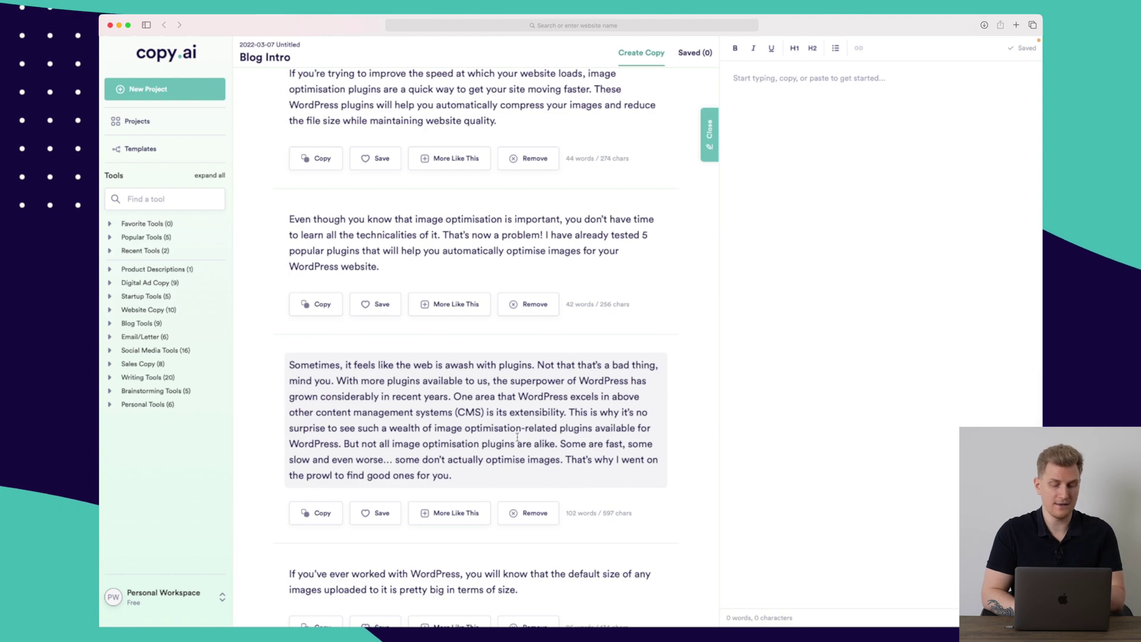
{"action": "left_click", "coordinate": [321, 512]}
{"action": "left_click", "coordinate": [919, 240]}
{"action": "key", "text": "super+v"}
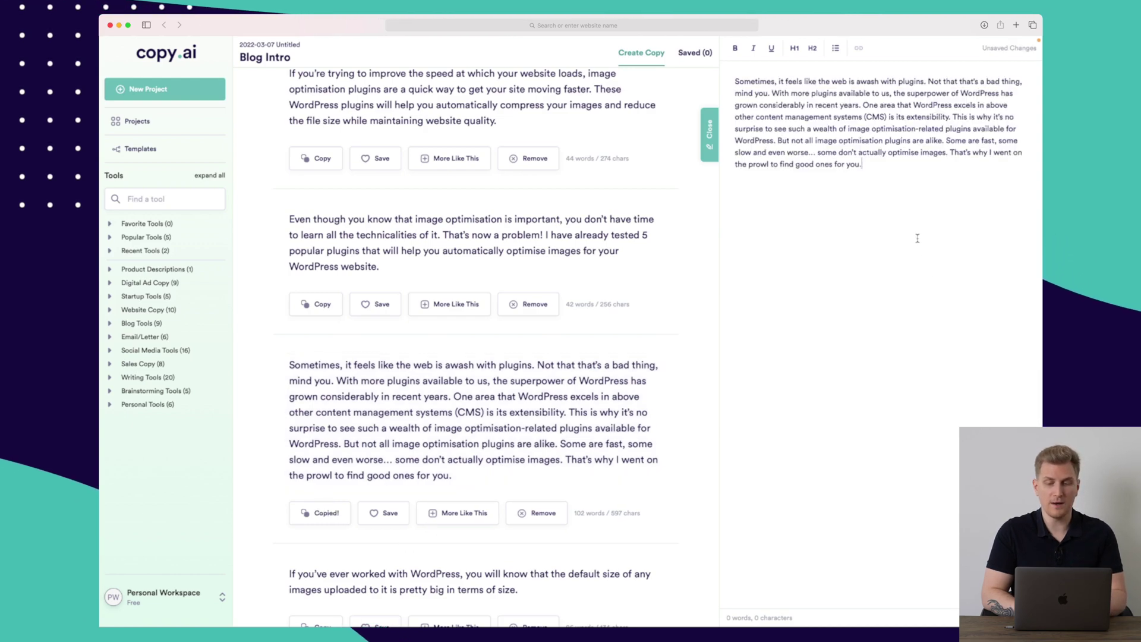
{"action": "scroll", "coordinate": [606, 207], "scroll_direction": "up", "scroll_amount": 10}
{"action": "scroll", "coordinate": [606, 206], "scroll_direction": "up", "scroll_amount": 10}
{"action": "left_click", "coordinate": [316, 321]}
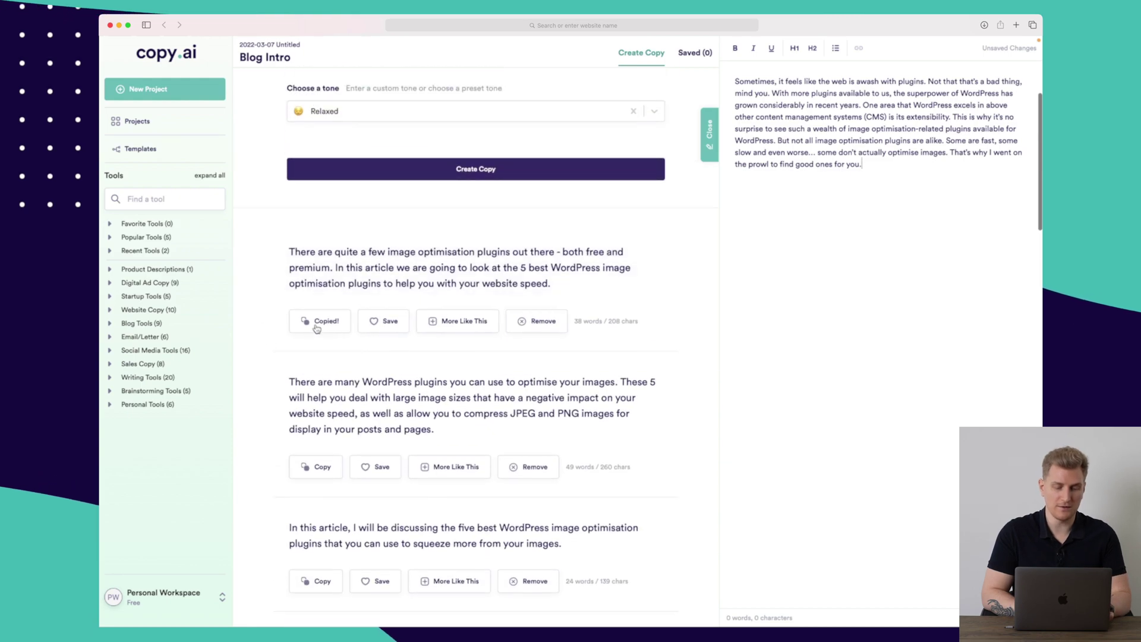
{"action": "key", "text": "super+v"}
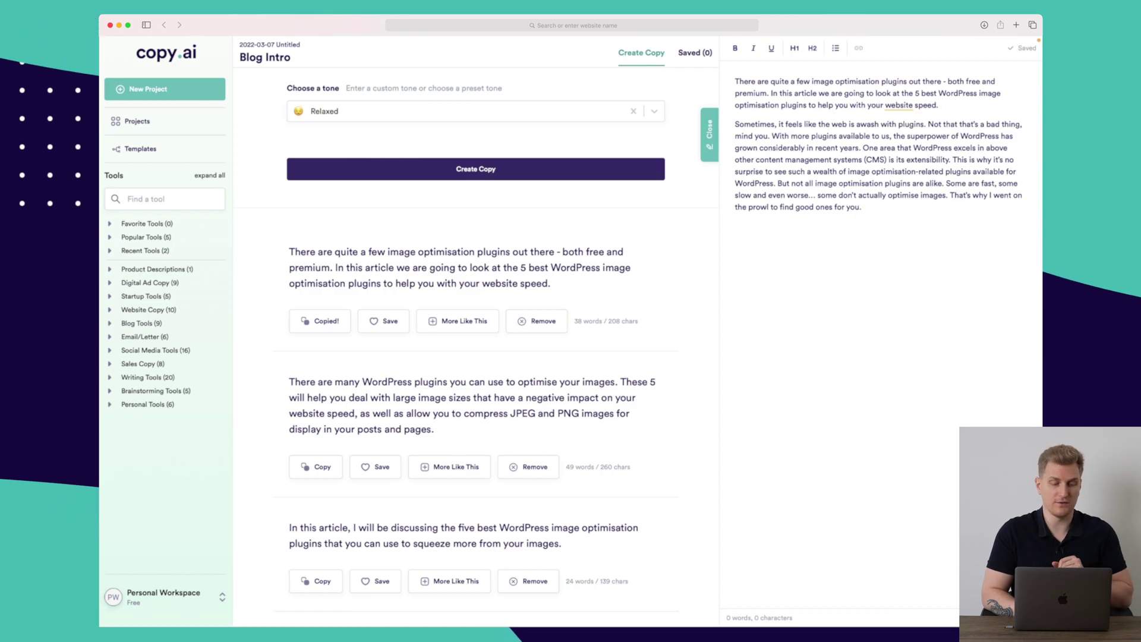
Step: Create a new project from the Website Copy category's Sales Landing Page template
{"action": "left_click", "coordinate": [143, 149]}
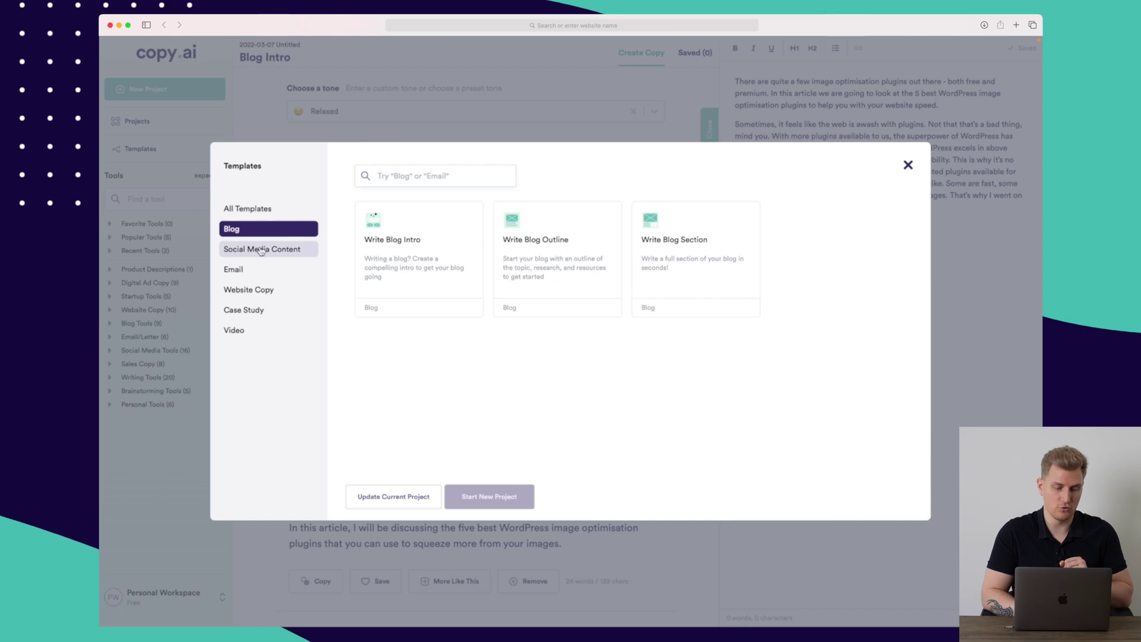
{"action": "left_click", "coordinate": [262, 251]}
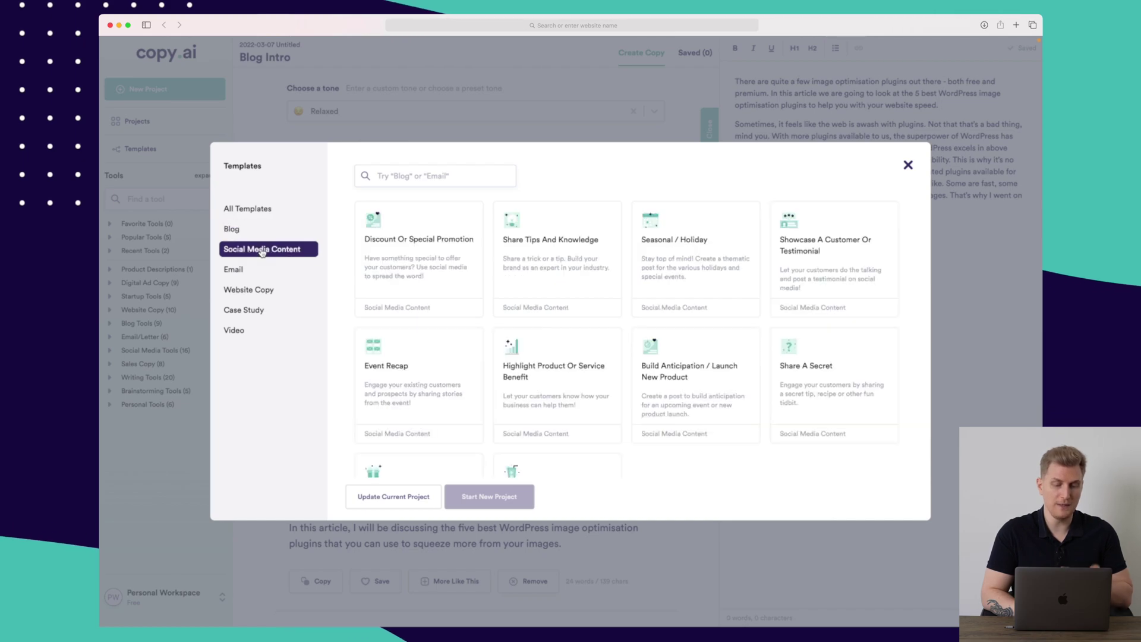
{"action": "scroll", "coordinate": [250, 261], "scroll_direction": "down", "scroll_amount": 3}
{"action": "left_click", "coordinate": [234, 269]}
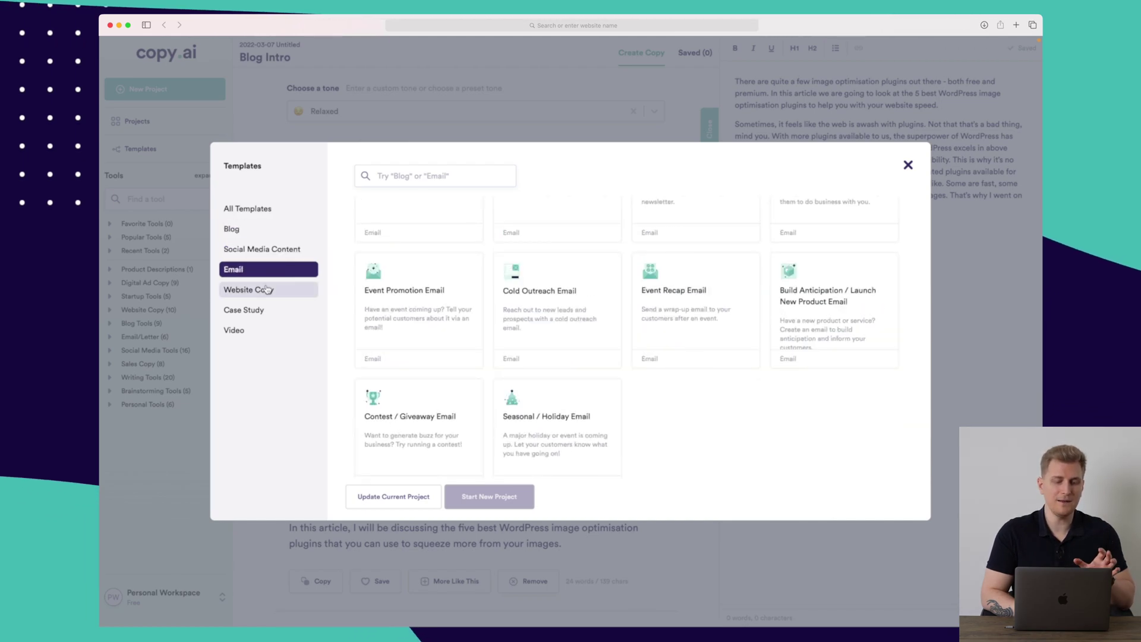
{"action": "left_click", "coordinate": [266, 291]}
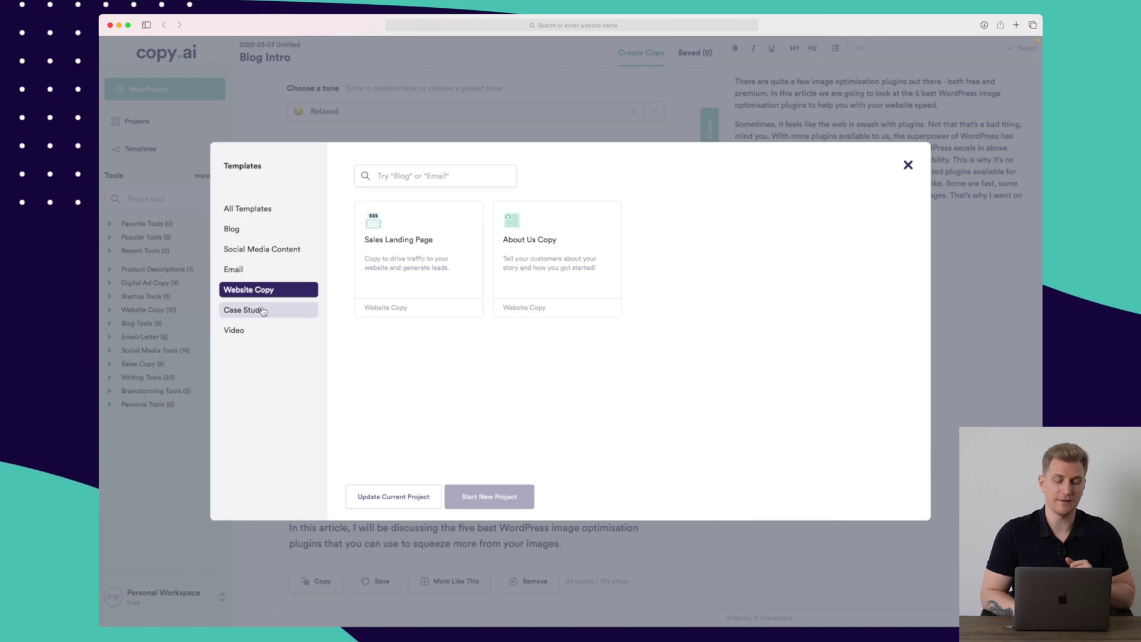
{"action": "left_click", "coordinate": [406, 253]}
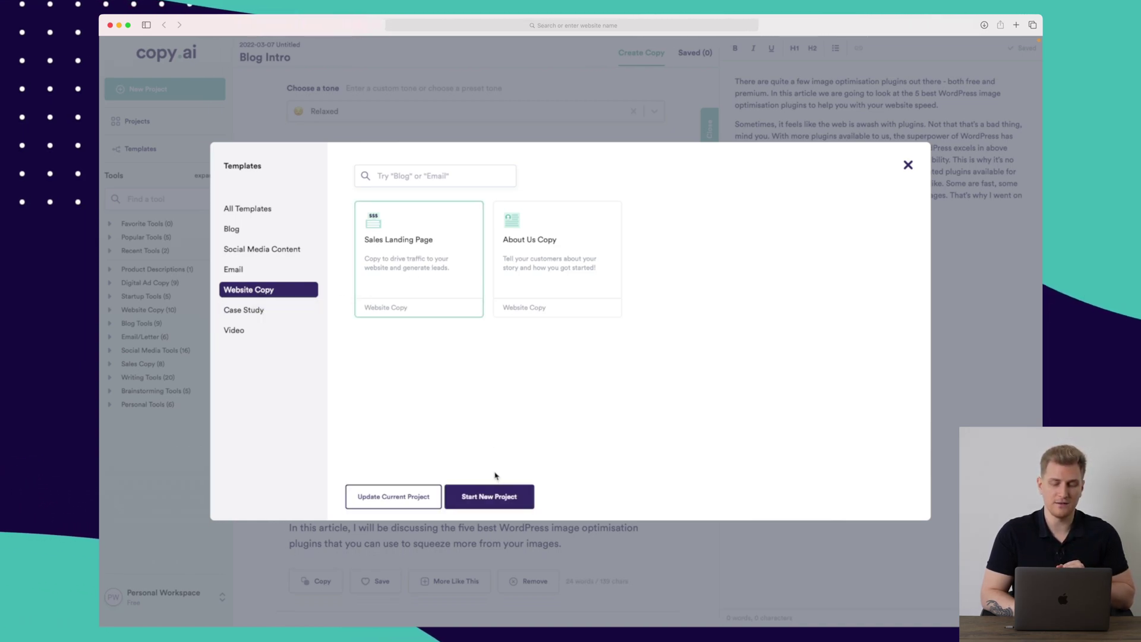
{"action": "left_click", "coordinate": [492, 498]}
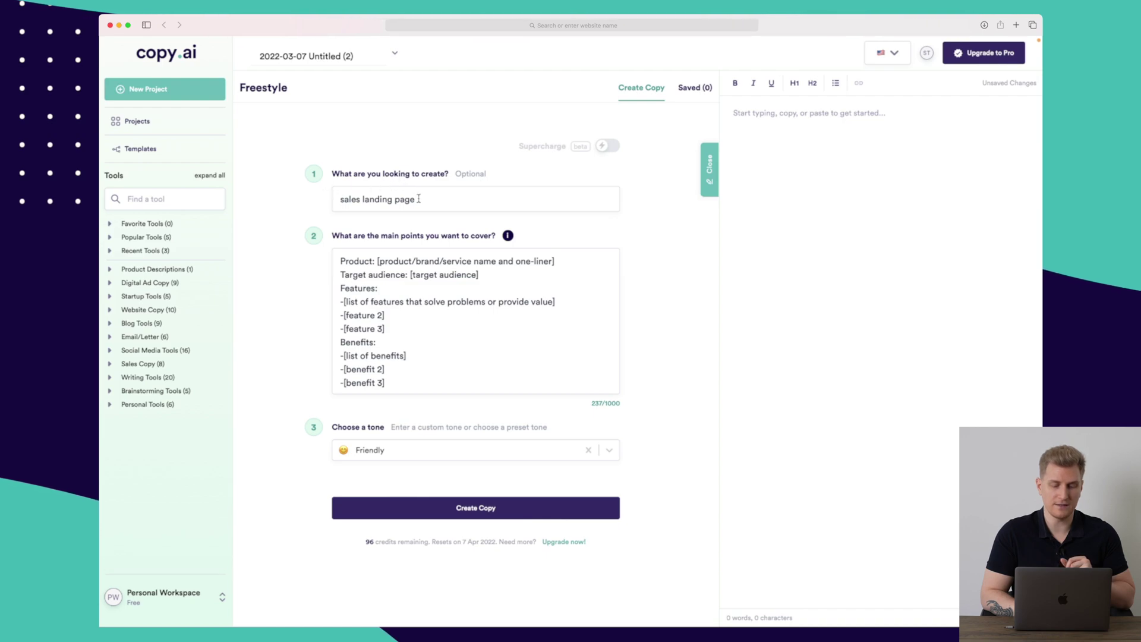
Step: Replace the brief's product and audience placeholders with Kolekti.io and Affiliaters, then generate landing-page copy
{"action": "scroll", "coordinate": [300, 281], "scroll_direction": "down", "scroll_amount": 1}
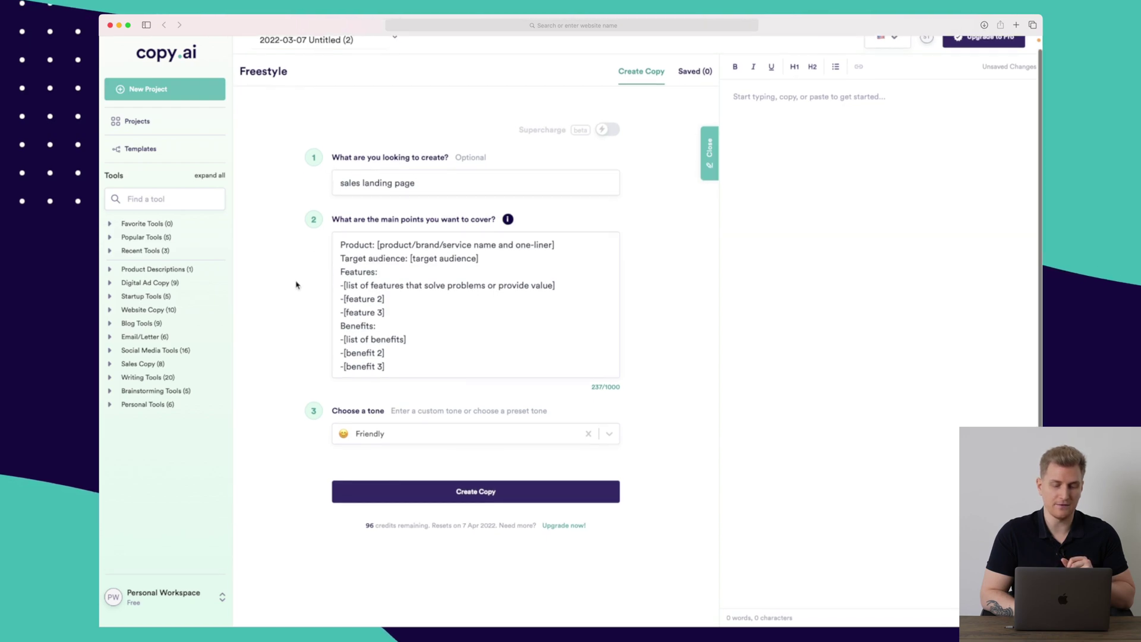
{"action": "left_click", "coordinate": [585, 246]}
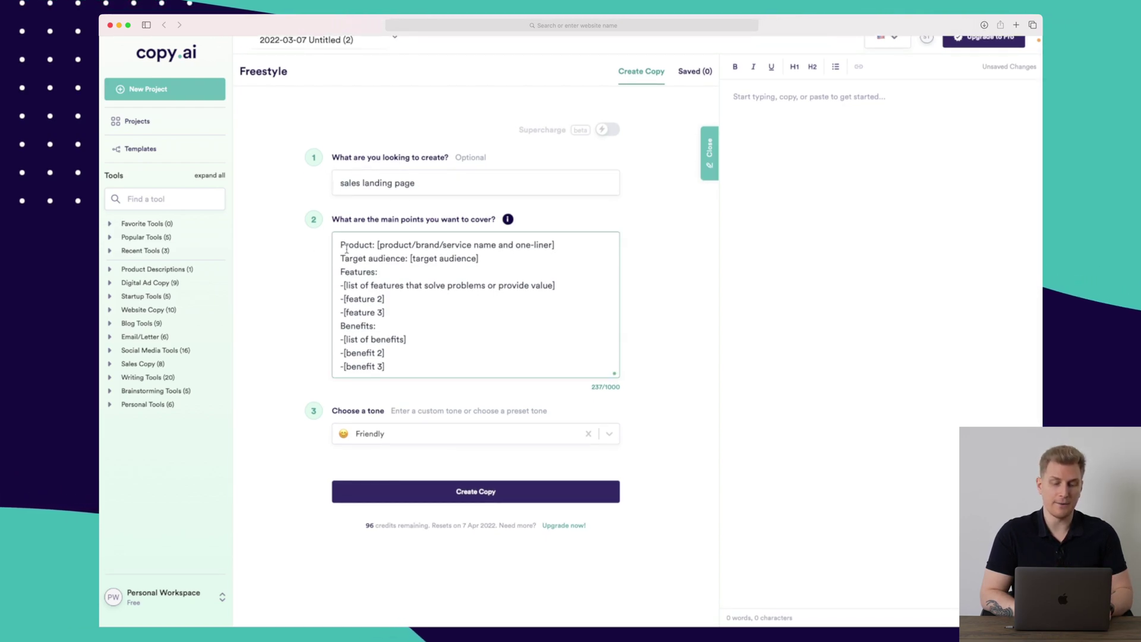
{"action": "left_click", "coordinate": [377, 245], "text": "shift"}
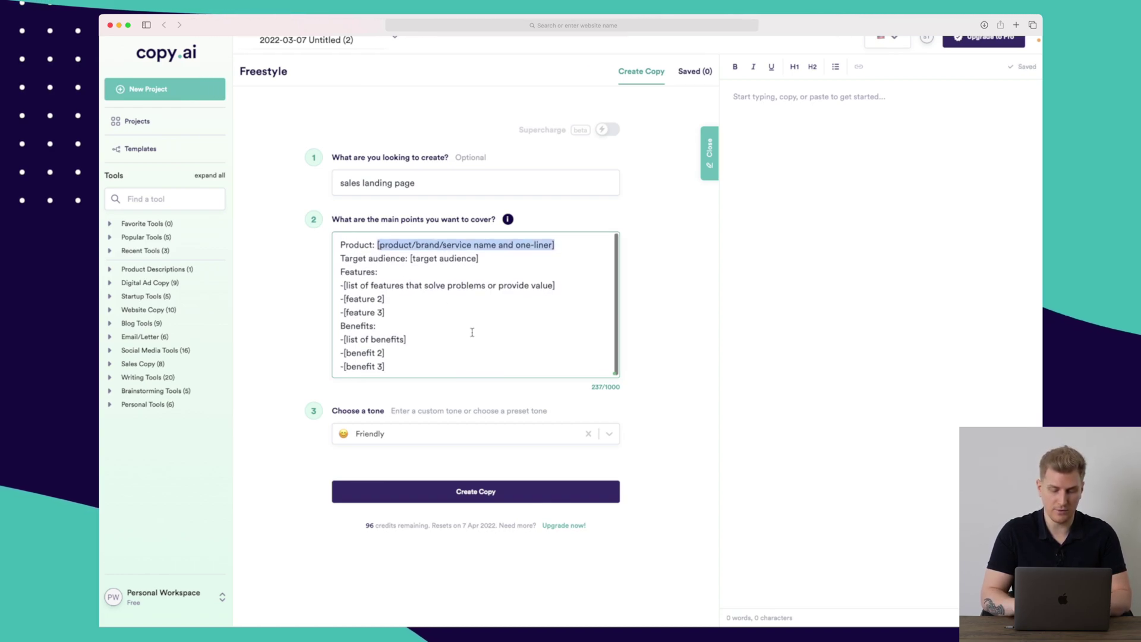
{"action": "type", "text": "Kolekti.io"}
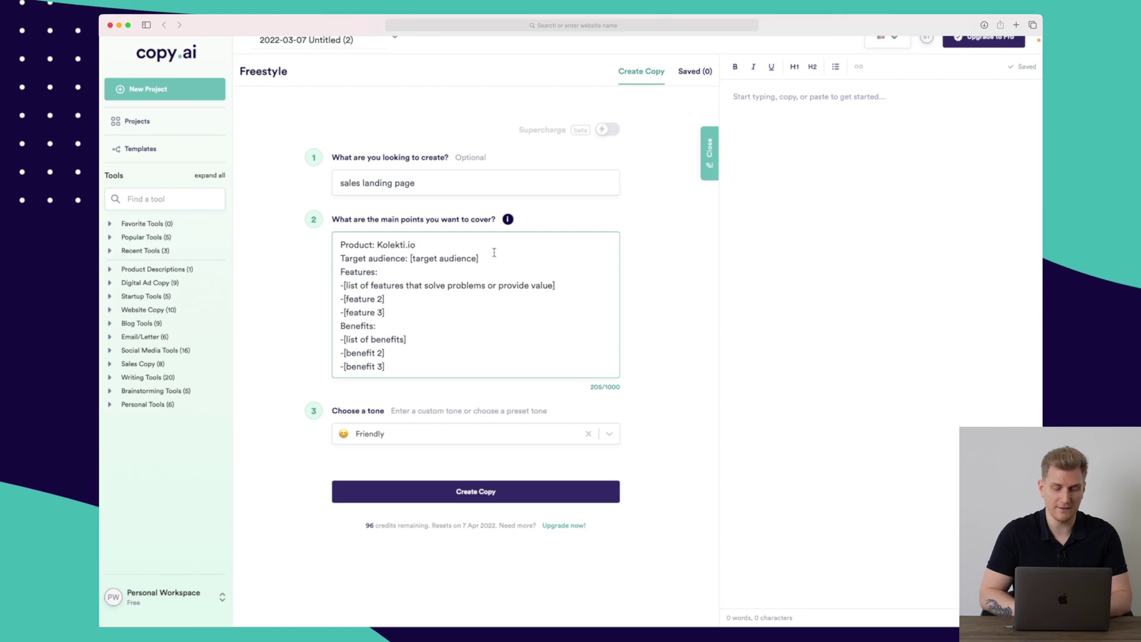
{"action": "left_click_drag", "start_coordinate": [411, 258], "coordinate": [478, 258]}
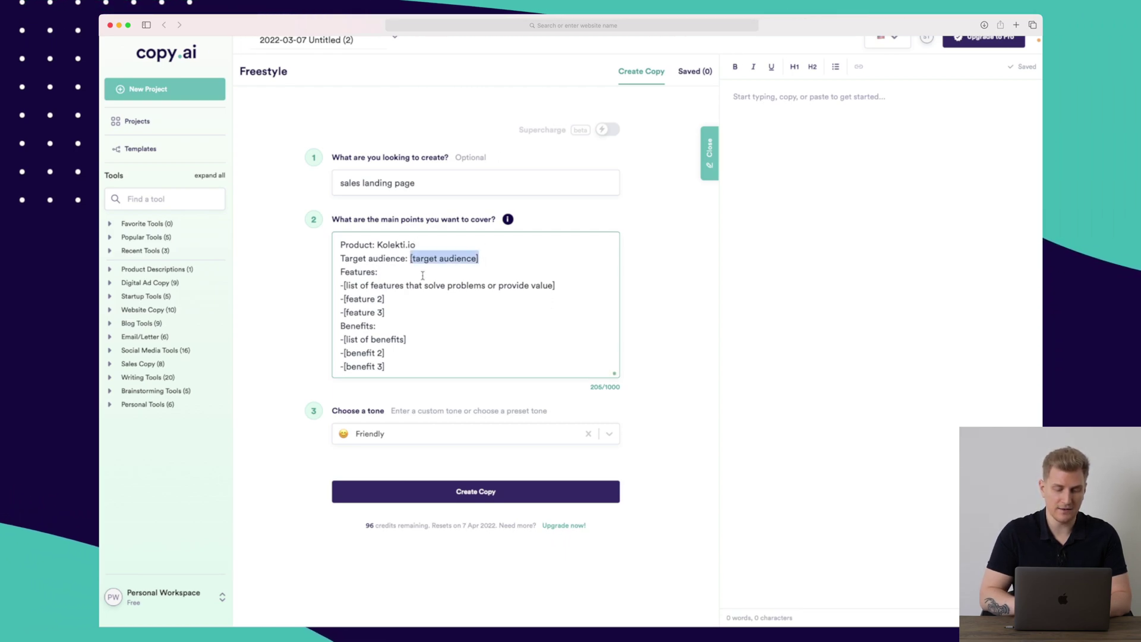
{"action": "type", "text": "Affiliaters"}
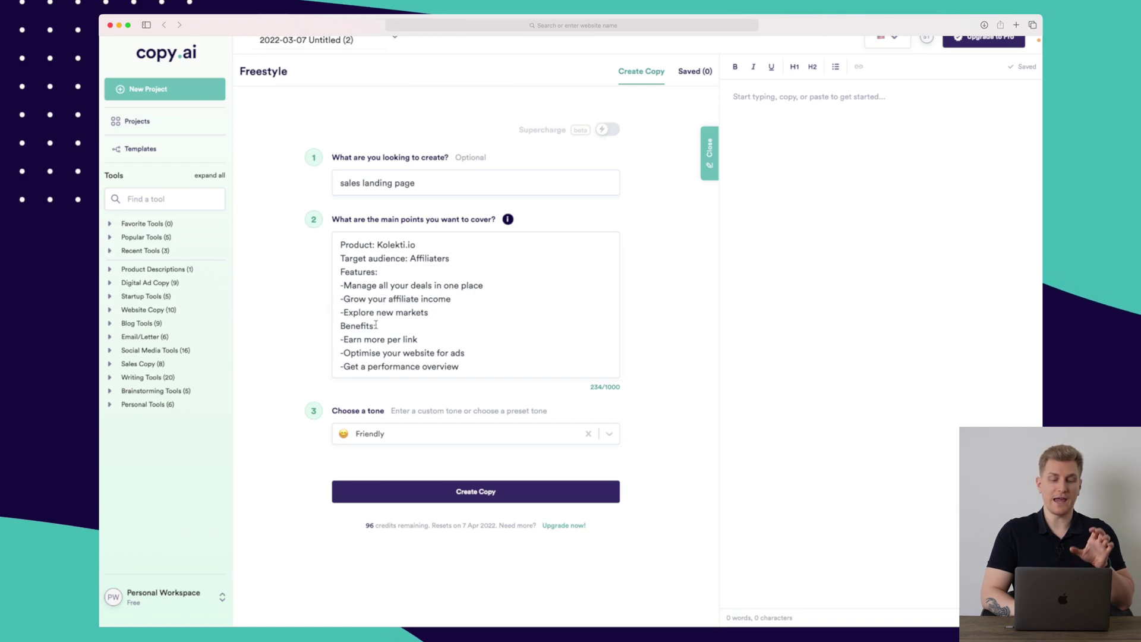
{"action": "scroll", "coordinate": [375, 325], "scroll_direction": "down", "scroll_amount": 1}
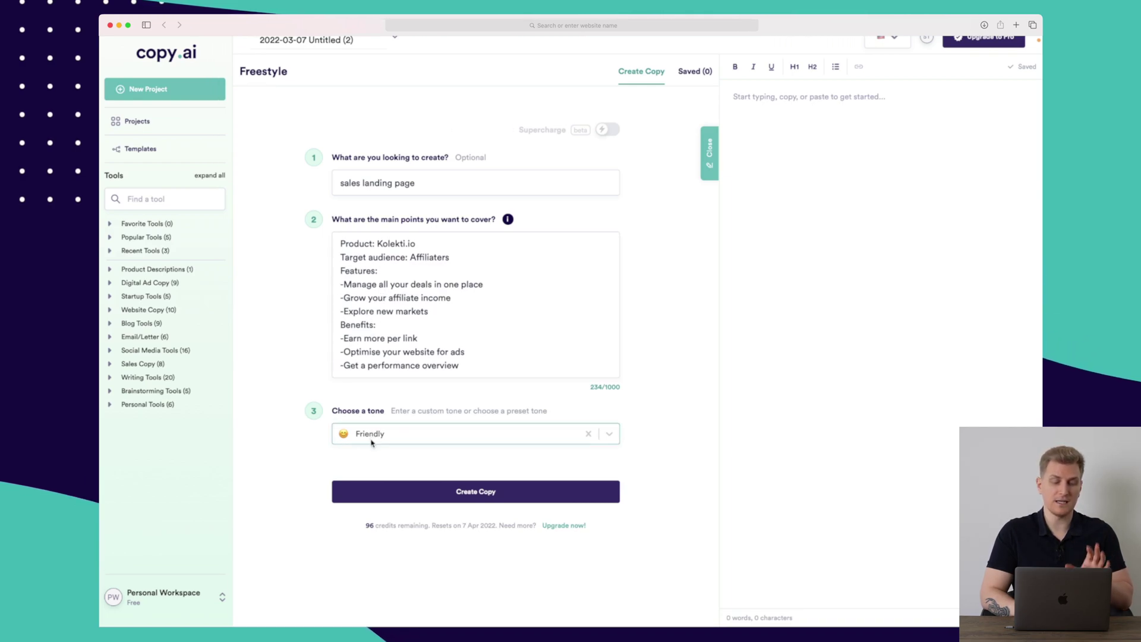
{"action": "left_click", "coordinate": [476, 491]}
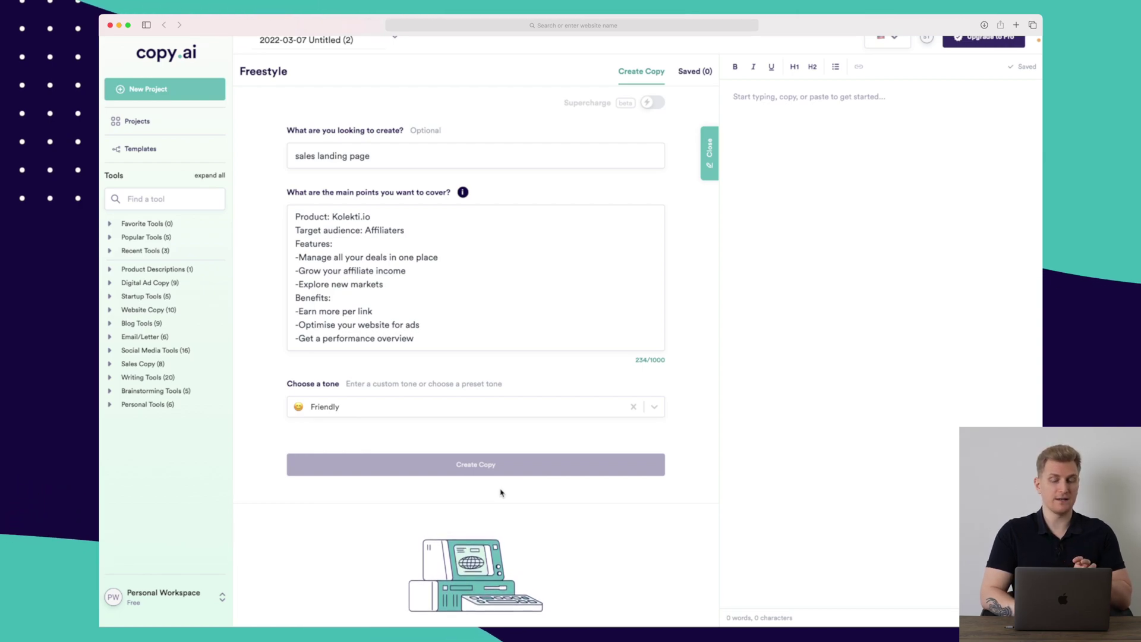
Step: Scroll through all the generated Kolekti landing-page drafts down to Make More
{"action": "scroll", "coordinate": [500, 493], "scroll_direction": "down", "scroll_amount": 5}
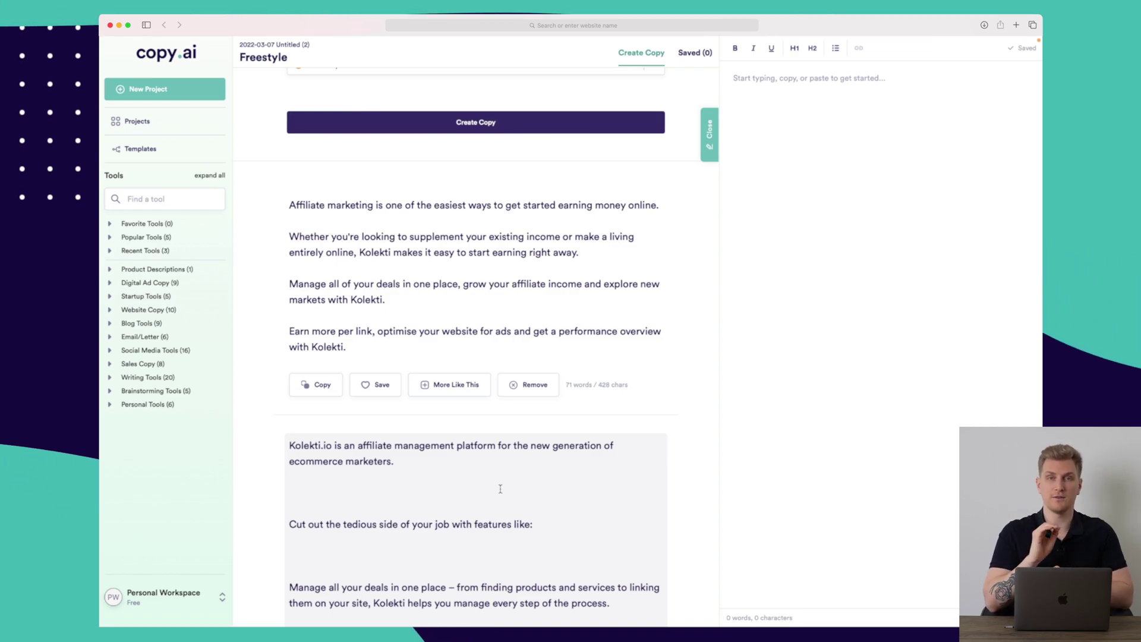
{"action": "scroll", "coordinate": [500, 489], "scroll_direction": "down", "scroll_amount": 5}
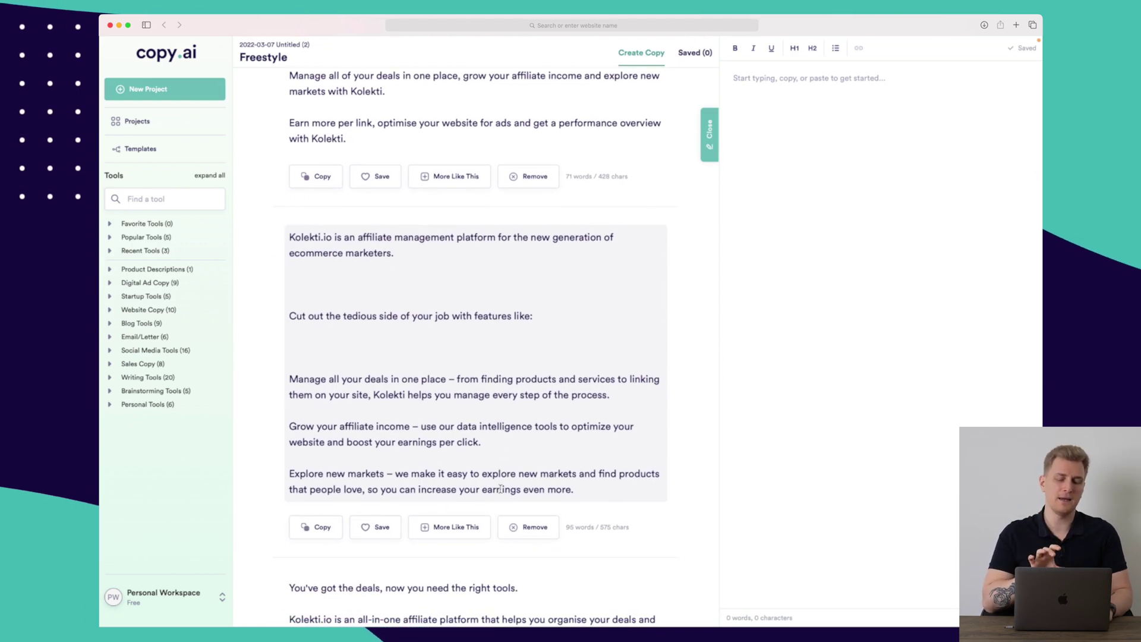
{"action": "scroll", "coordinate": [501, 488], "scroll_direction": "up", "scroll_amount": 8}
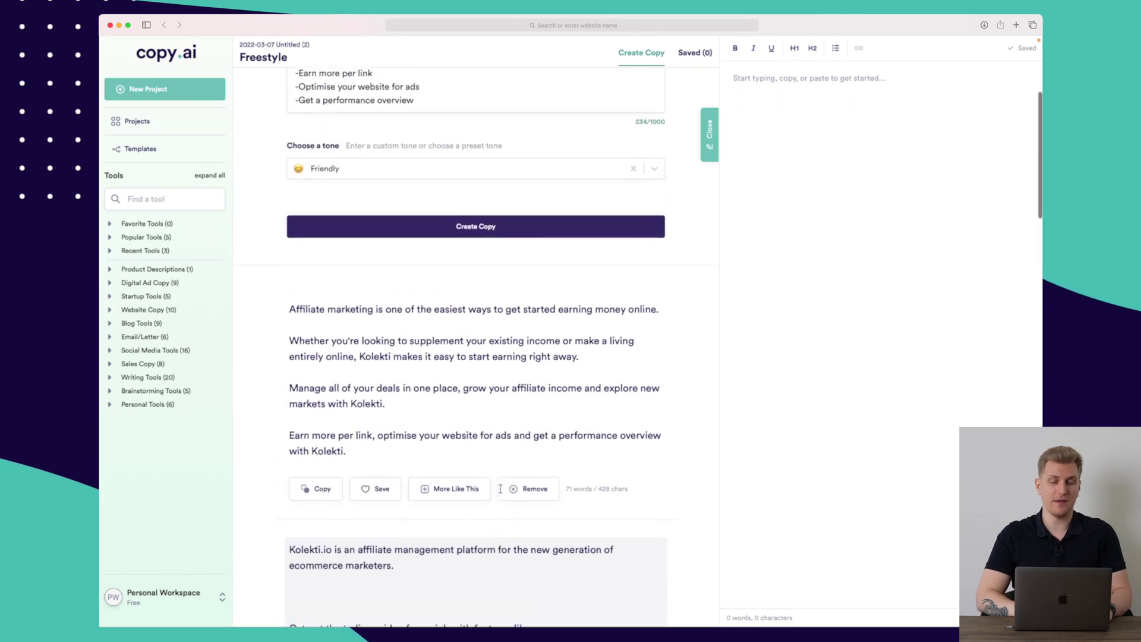
{"action": "scroll", "coordinate": [481, 419], "scroll_direction": "down", "scroll_amount": 1}
{"action": "scroll", "coordinate": [481, 419], "scroll_direction": "down", "scroll_amount": 6}
{"action": "scroll", "coordinate": [482, 419], "scroll_direction": "down", "scroll_amount": 8}
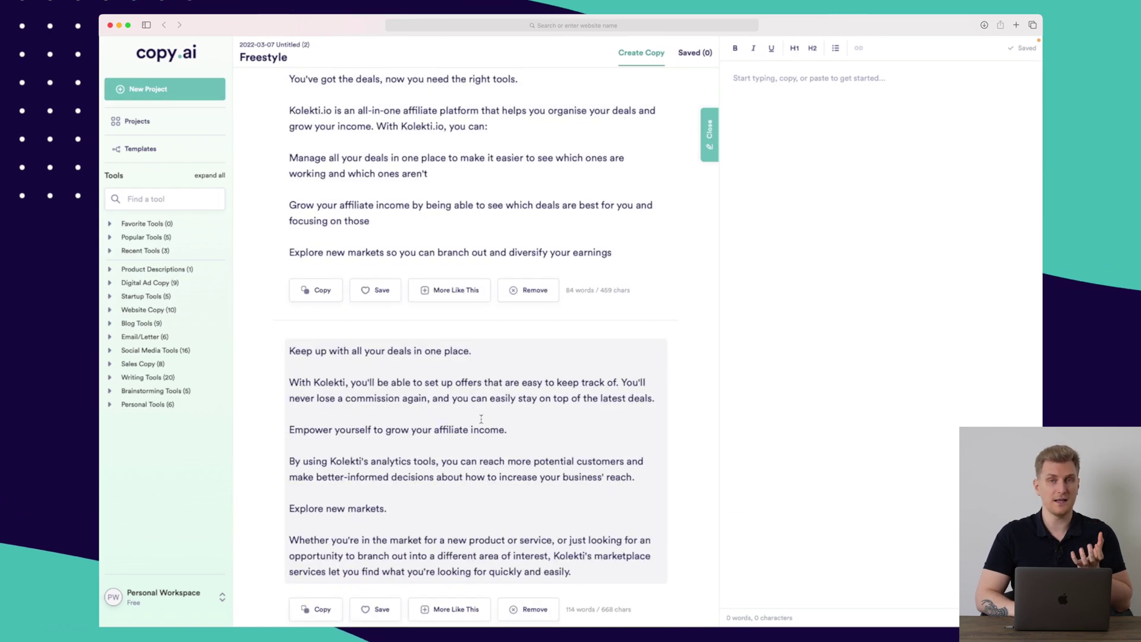
{"action": "scroll", "coordinate": [482, 419], "scroll_direction": "down", "scroll_amount": 5}
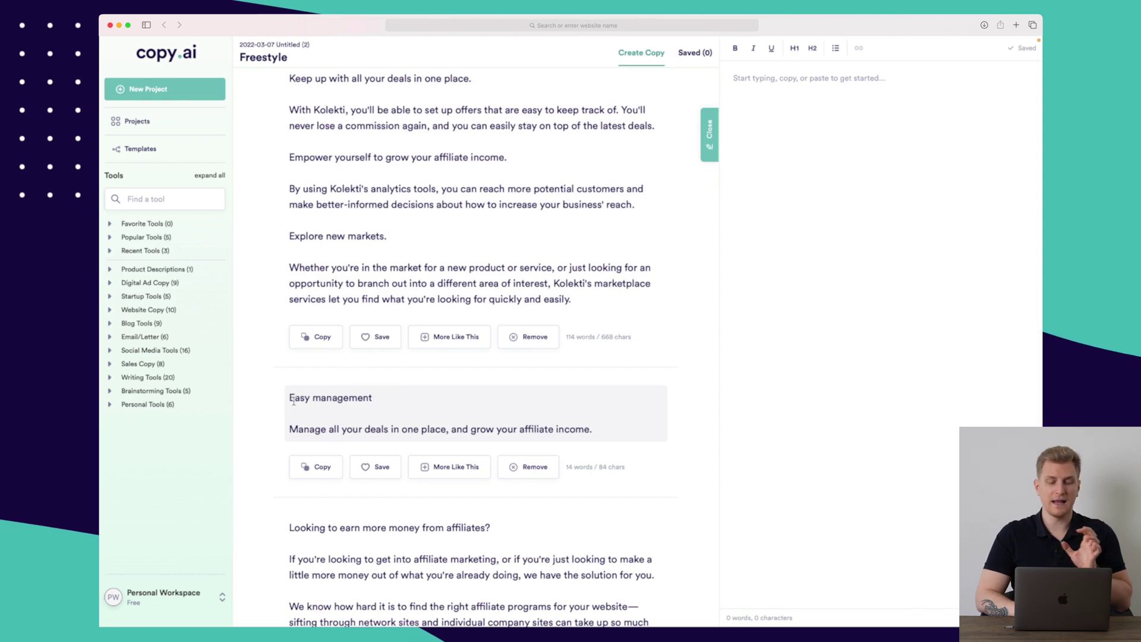
{"action": "scroll", "coordinate": [476, 439], "scroll_direction": "down", "scroll_amount": 1}
{"action": "scroll", "coordinate": [476, 438], "scroll_direction": "down", "scroll_amount": 1}
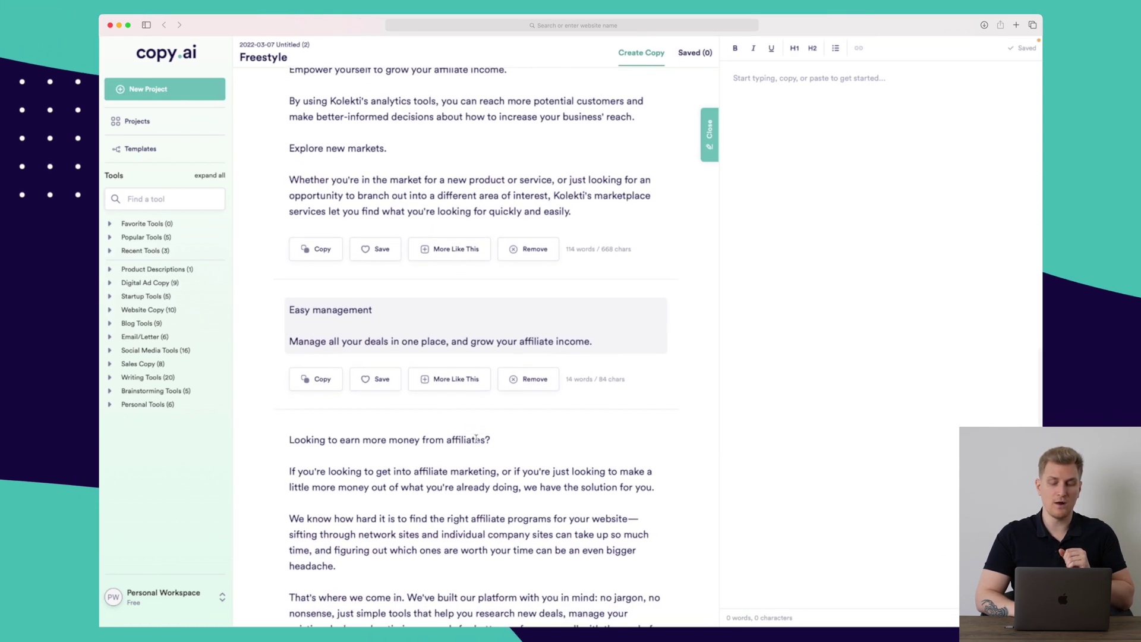
{"action": "scroll", "coordinate": [476, 438], "scroll_direction": "down", "scroll_amount": 4}
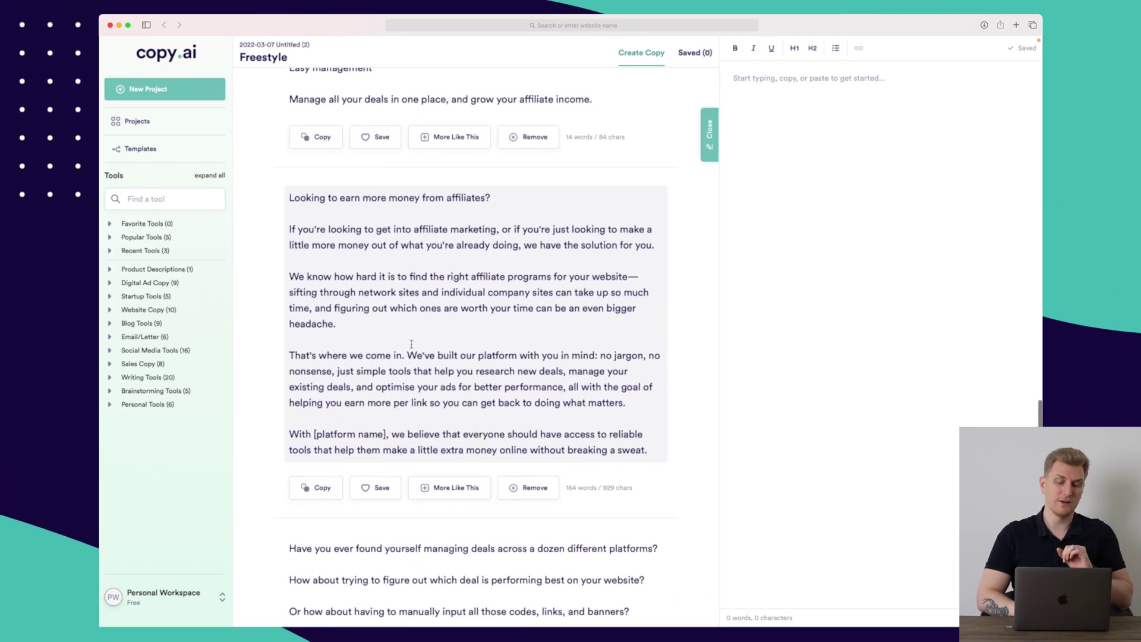
{"action": "scroll", "coordinate": [391, 382], "scroll_direction": "down", "scroll_amount": 4}
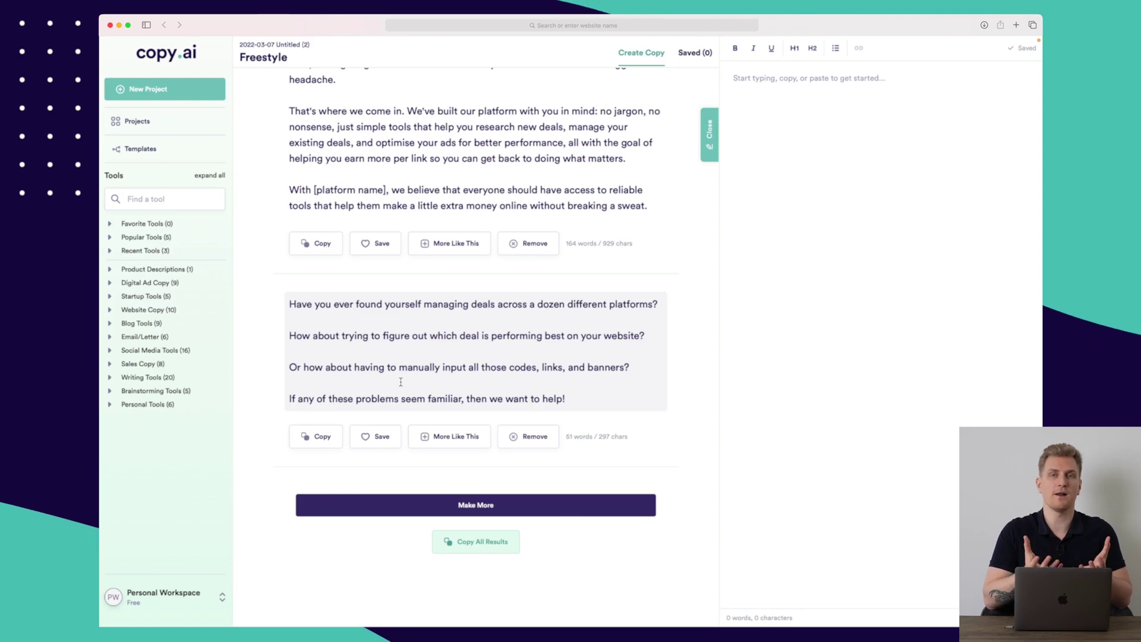
{"action": "scroll", "coordinate": [401, 382], "scroll_direction": "up", "scroll_amount": 5}
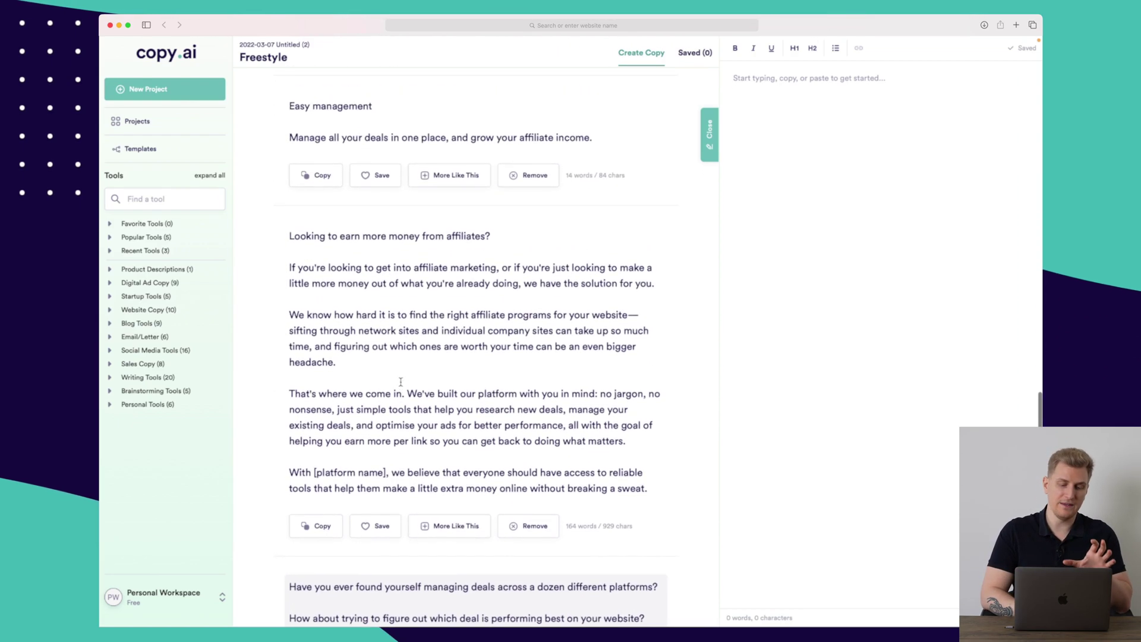
{"action": "scroll", "coordinate": [400, 382], "scroll_direction": "up", "scroll_amount": 8}
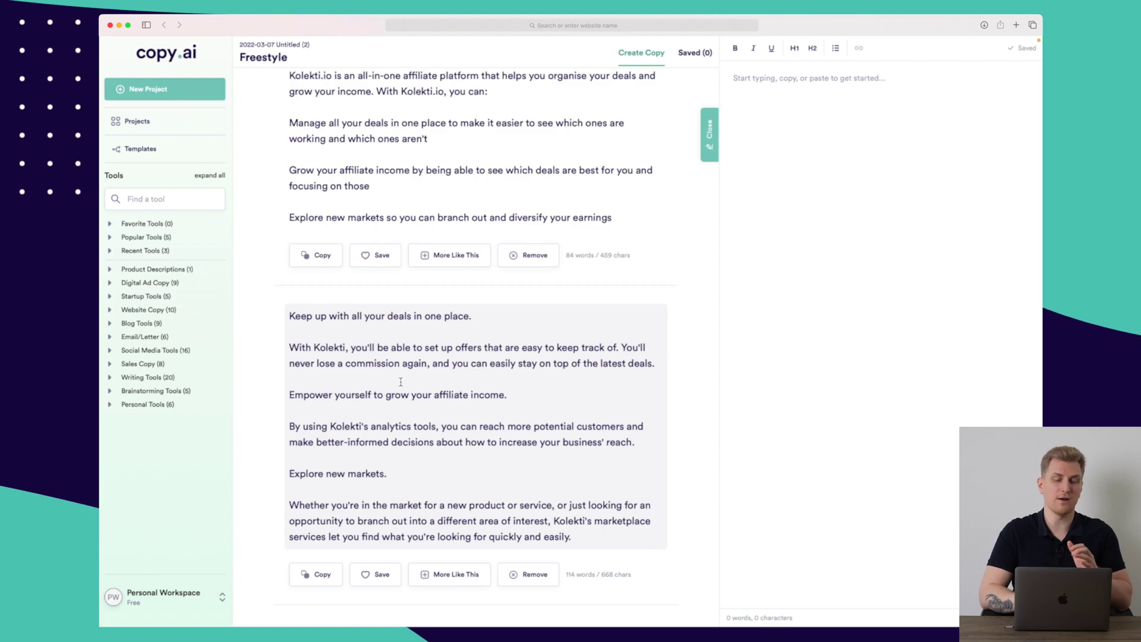
{"action": "scroll", "coordinate": [401, 382], "scroll_direction": "up", "scroll_amount": 6}
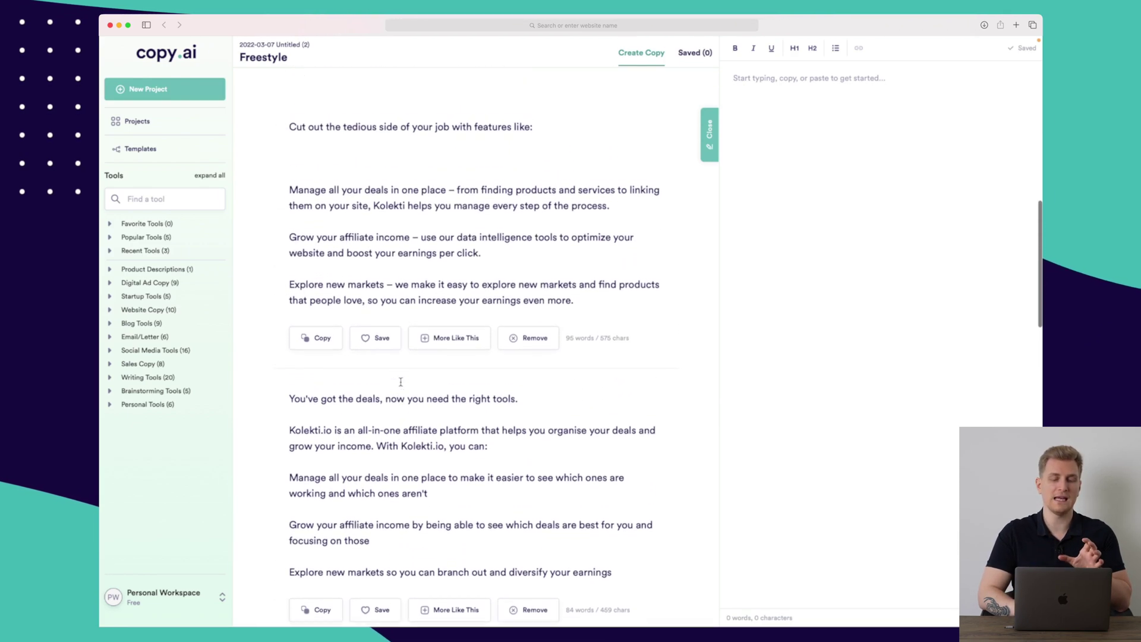
{"action": "scroll", "coordinate": [400, 382], "scroll_direction": "up", "scroll_amount": 1}
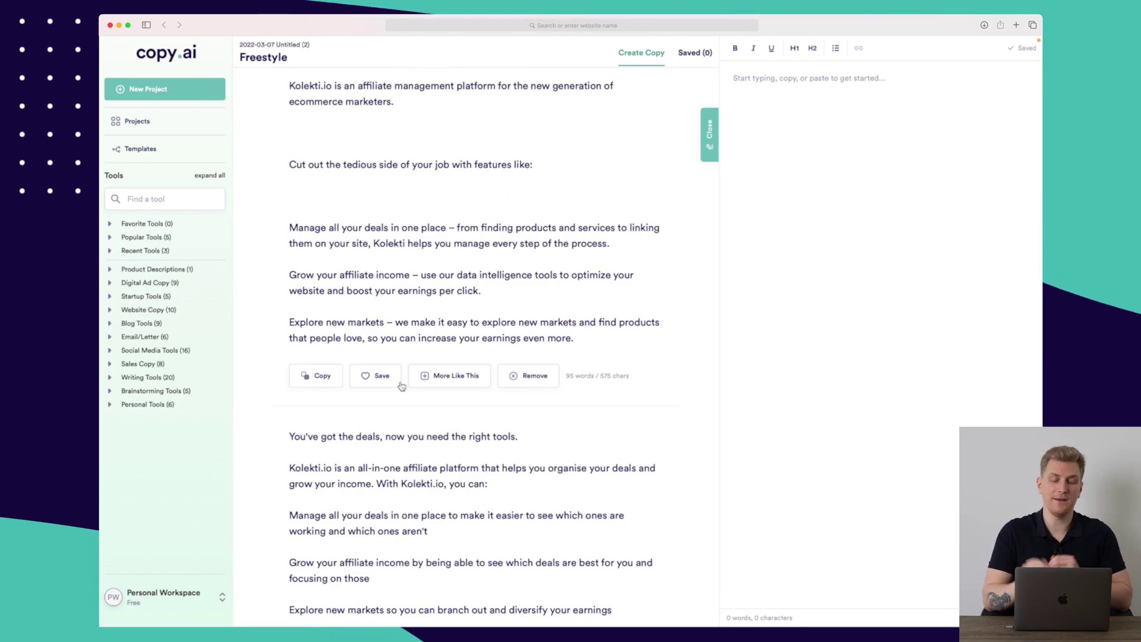
{"action": "scroll", "coordinate": [400, 386], "scroll_direction": "up", "scroll_amount": 6}
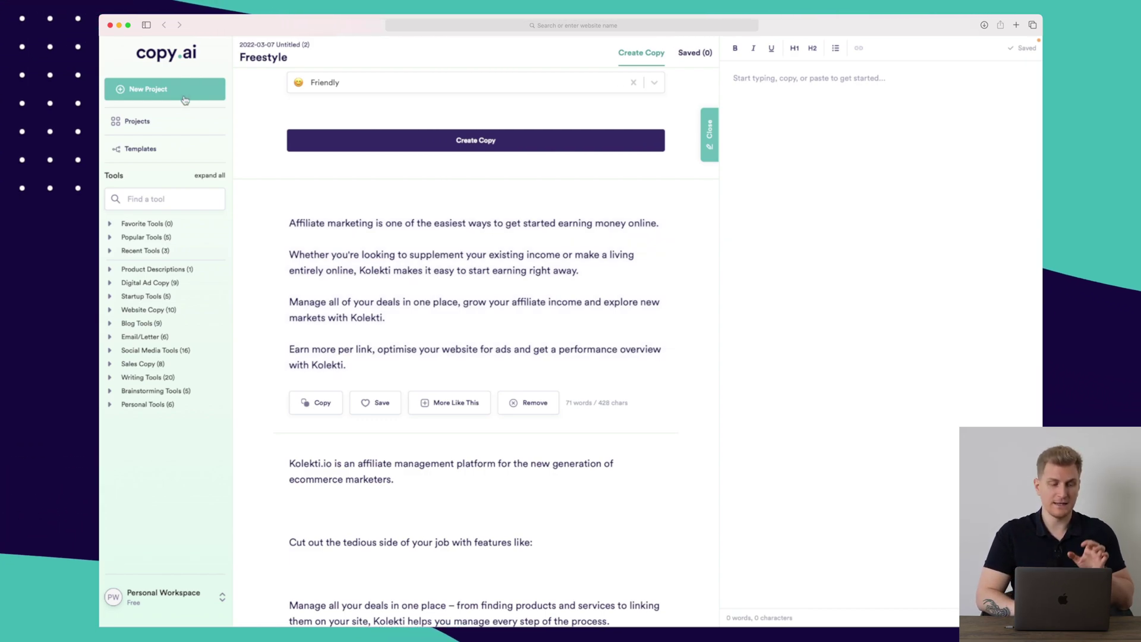
Step: Start a new project from the Video > YouTube Video Description template
{"action": "left_click", "coordinate": [148, 150]}
{"action": "left_click", "coordinate": [256, 333]}
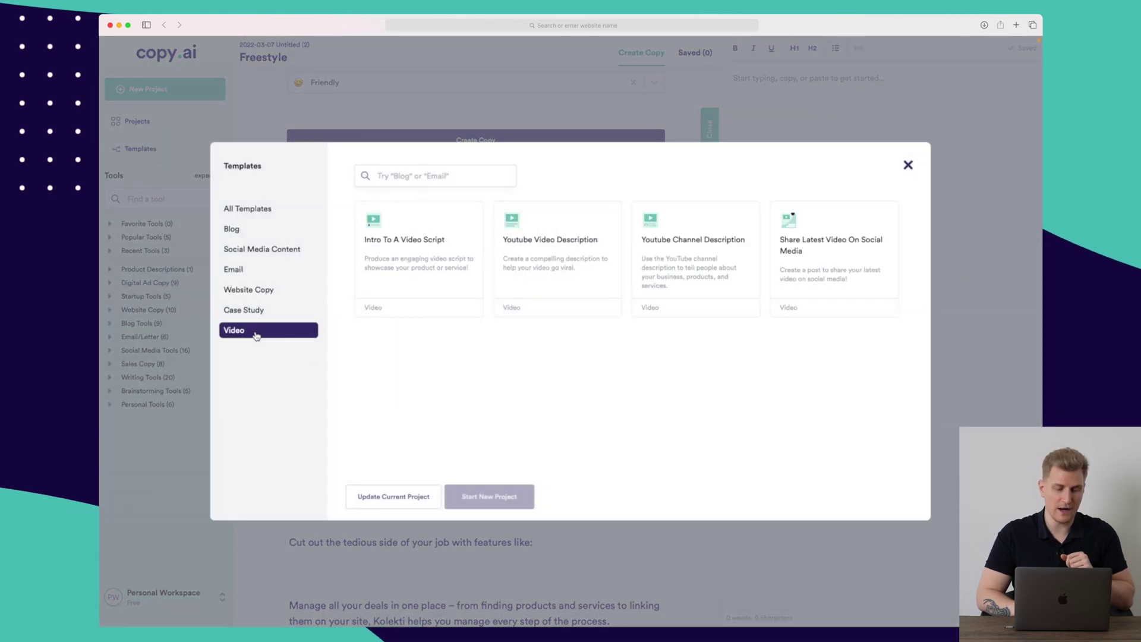
{"action": "left_click", "coordinate": [547, 258]}
{"action": "left_click", "coordinate": [493, 502]}
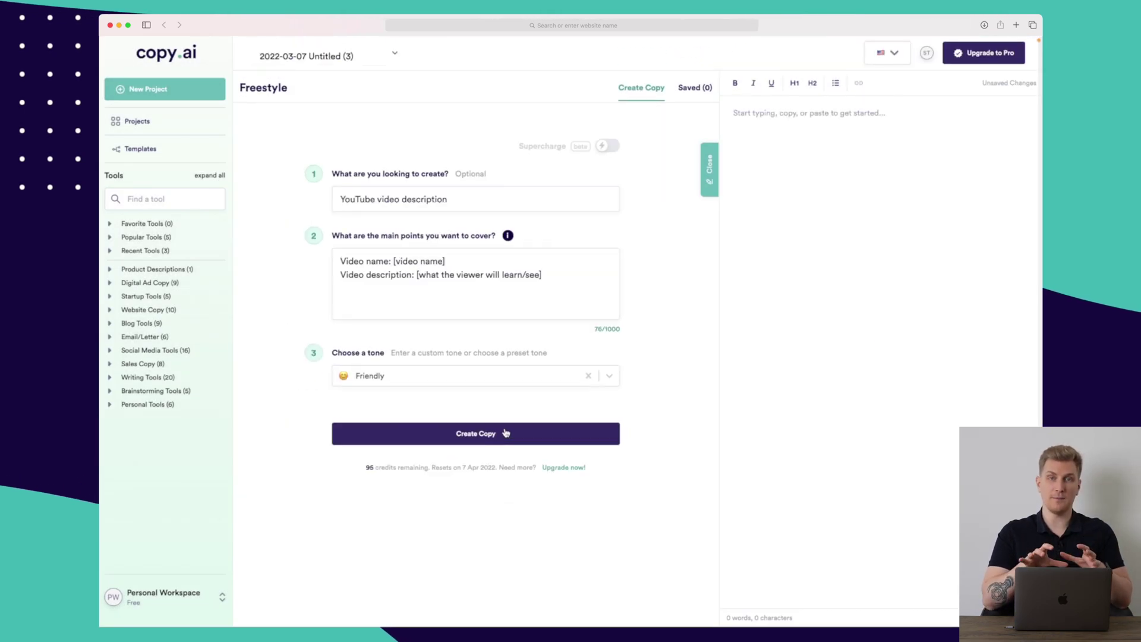
Step: Enter the video name 'Copy.ai - High quality CI Content' and its main points, then generate descriptions
{"action": "left_click", "coordinate": [469, 197]}
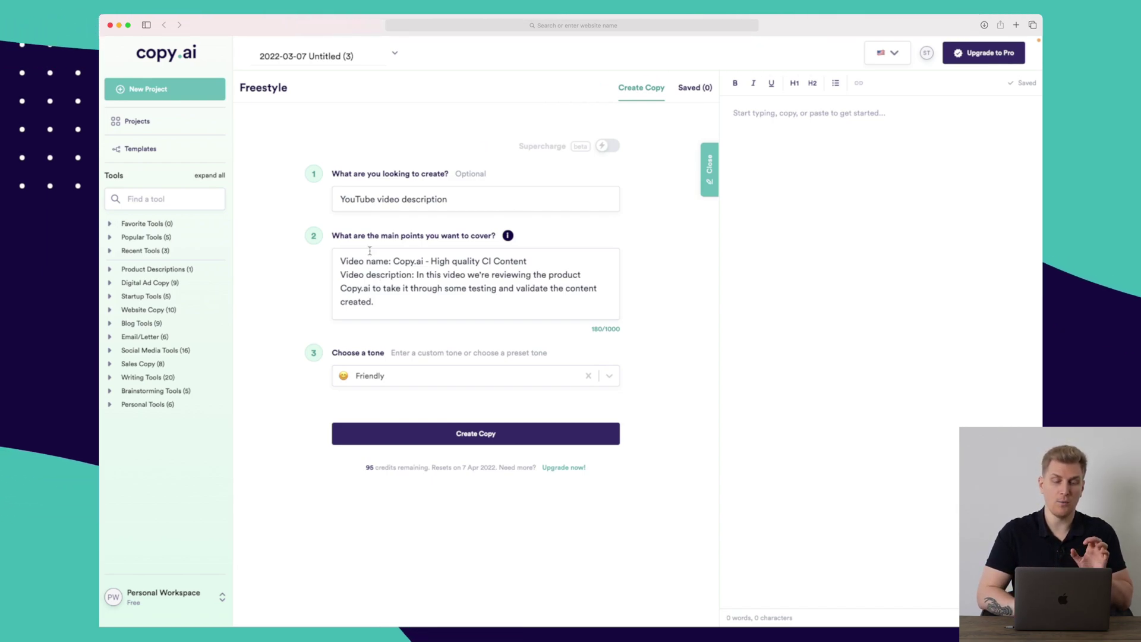
{"action": "left_click", "coordinate": [456, 199]}
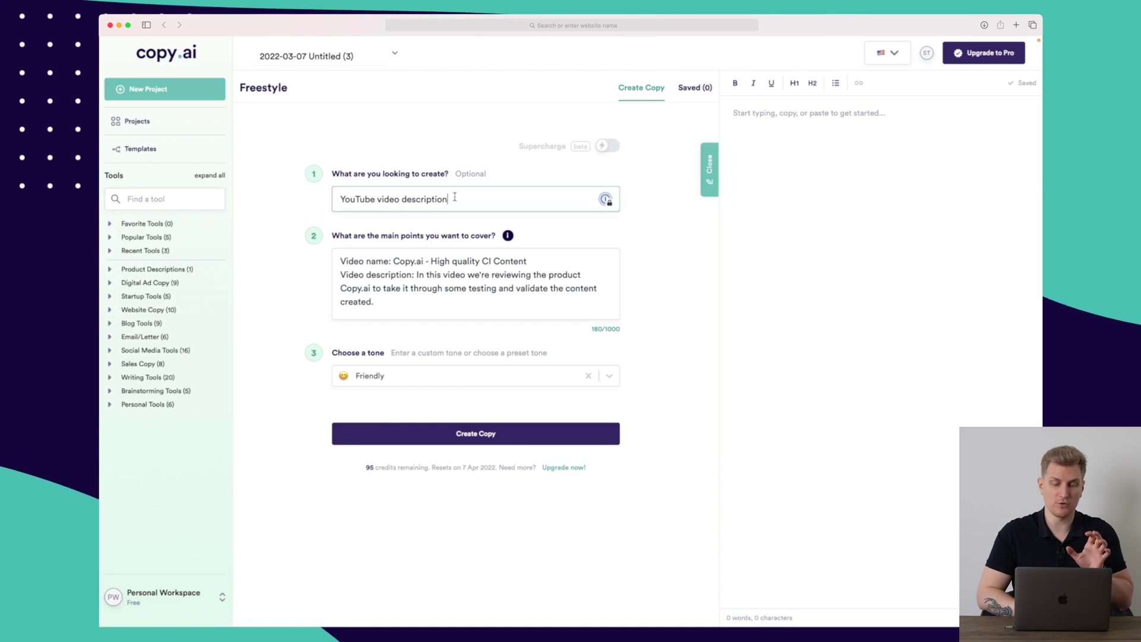
{"action": "left_click", "coordinate": [444, 304]}
{"action": "left_click", "coordinate": [685, 301]}
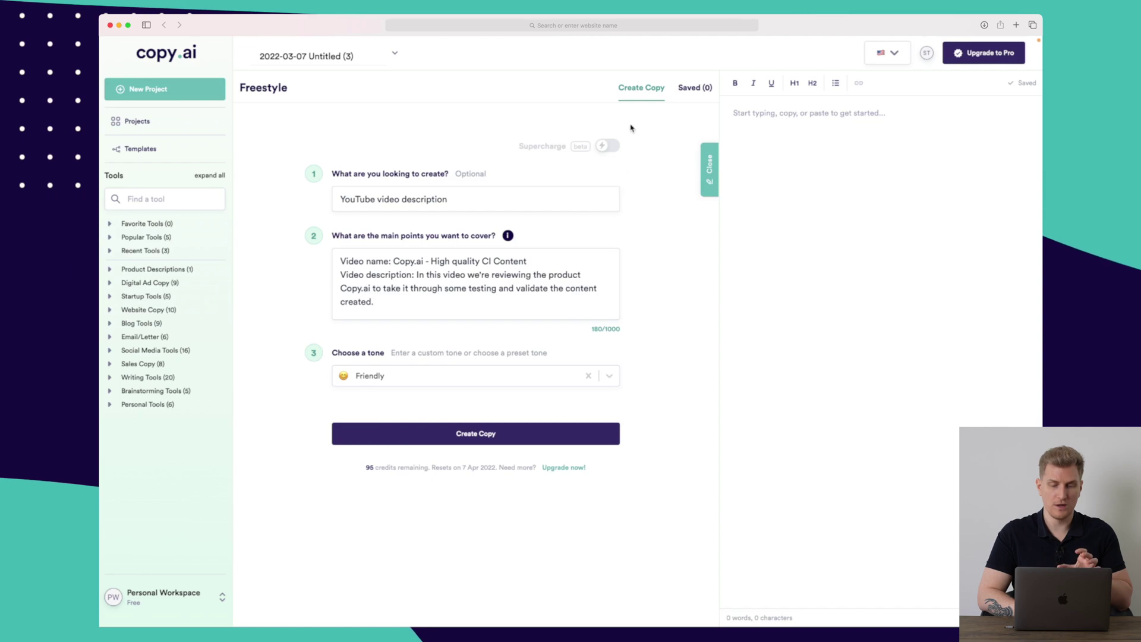
{"action": "mouse_move", "coordinate": [607, 148]}
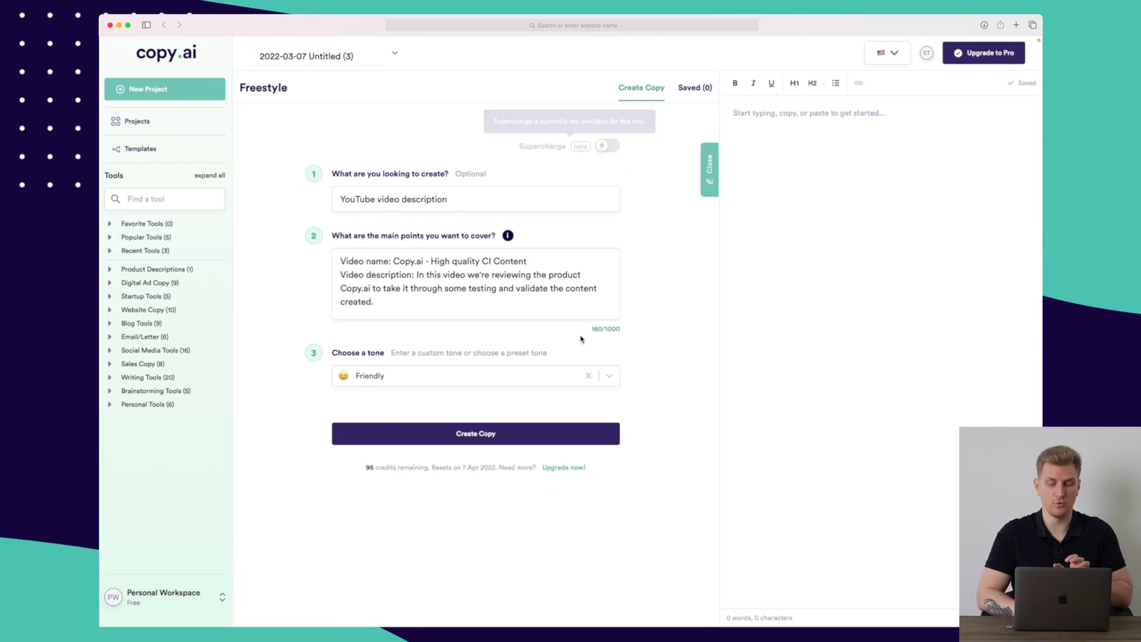
{"action": "left_click", "coordinate": [497, 434]}
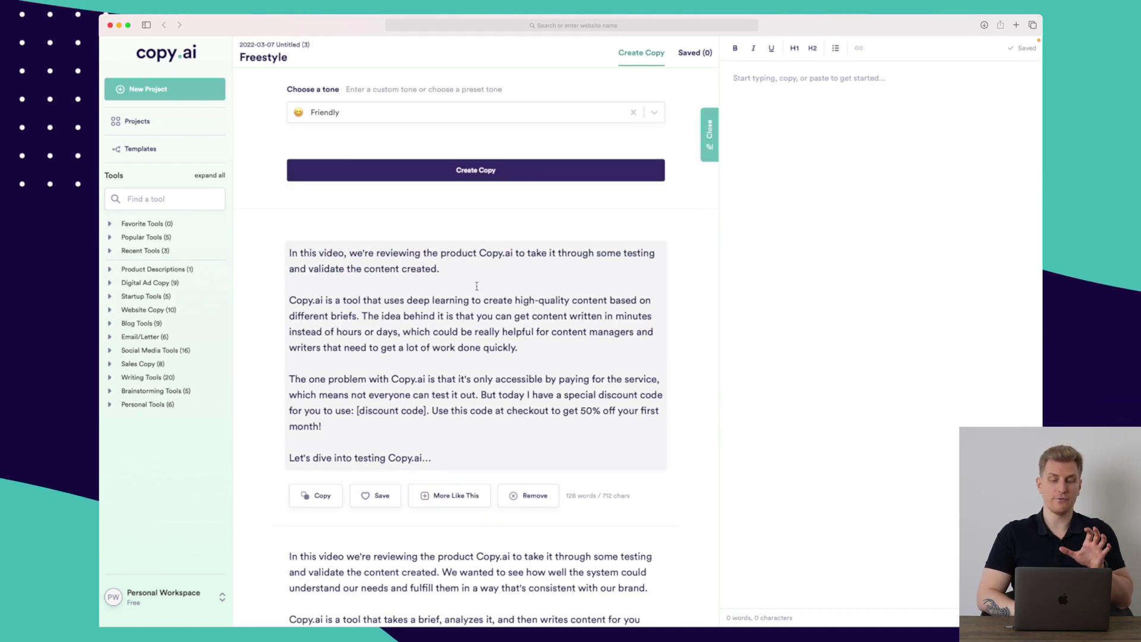
Step: Read through the generated YouTube descriptions, reviewing the 128-word first draft
{"action": "scroll", "coordinate": [477, 286], "scroll_direction": "down", "scroll_amount": 2}
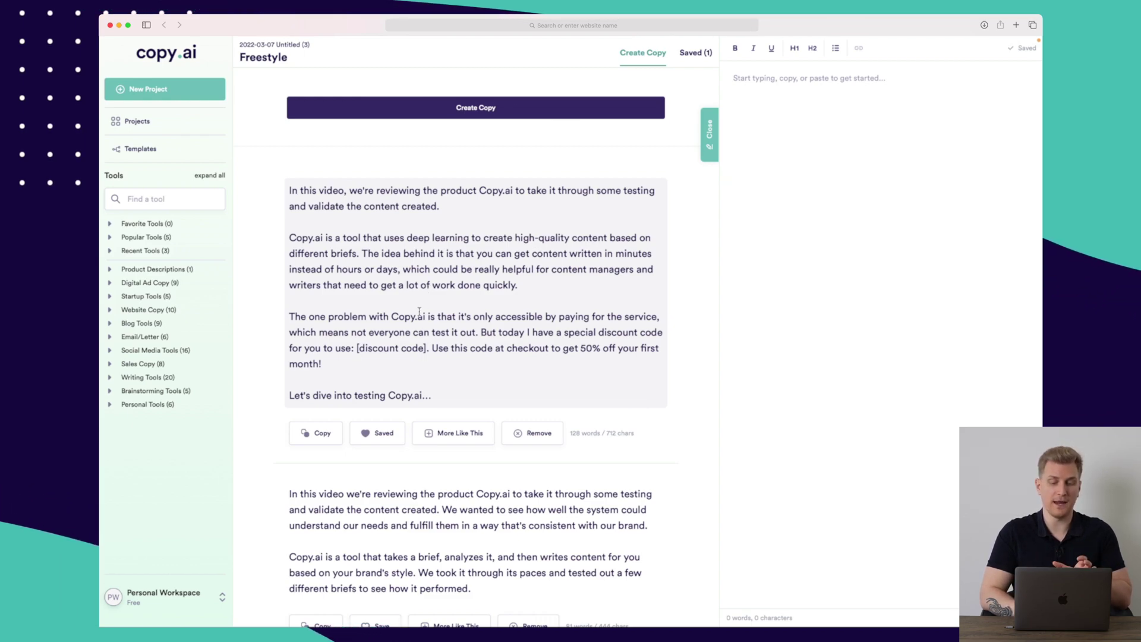
{"action": "scroll", "coordinate": [419, 312], "scroll_direction": "down", "scroll_amount": 5}
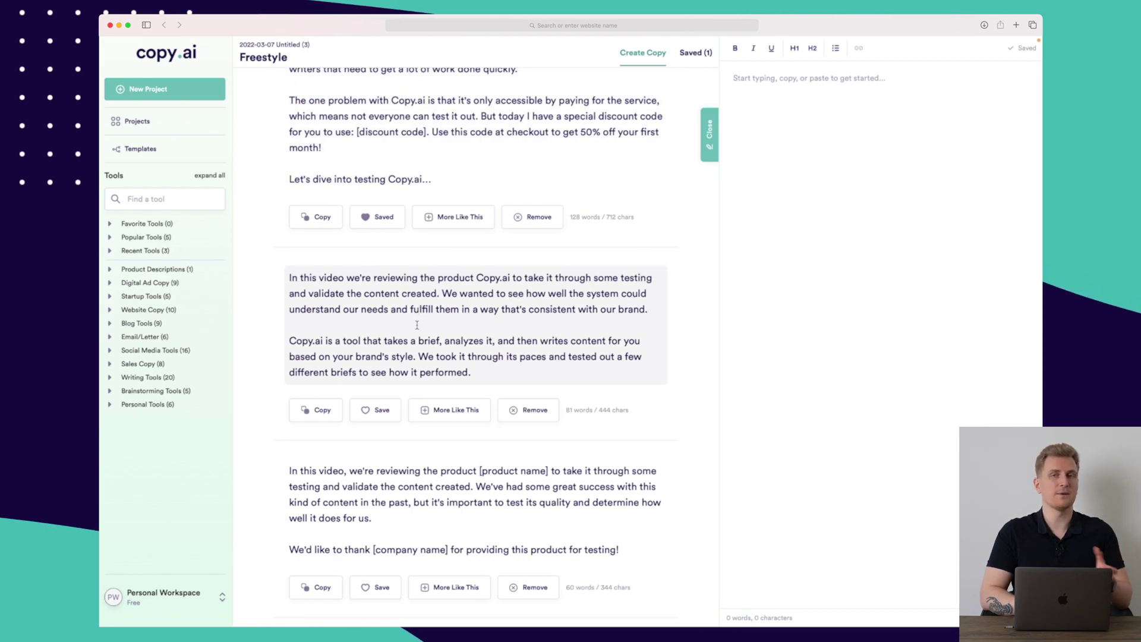
{"action": "scroll", "coordinate": [417, 325], "scroll_direction": "up", "scroll_amount": 2}
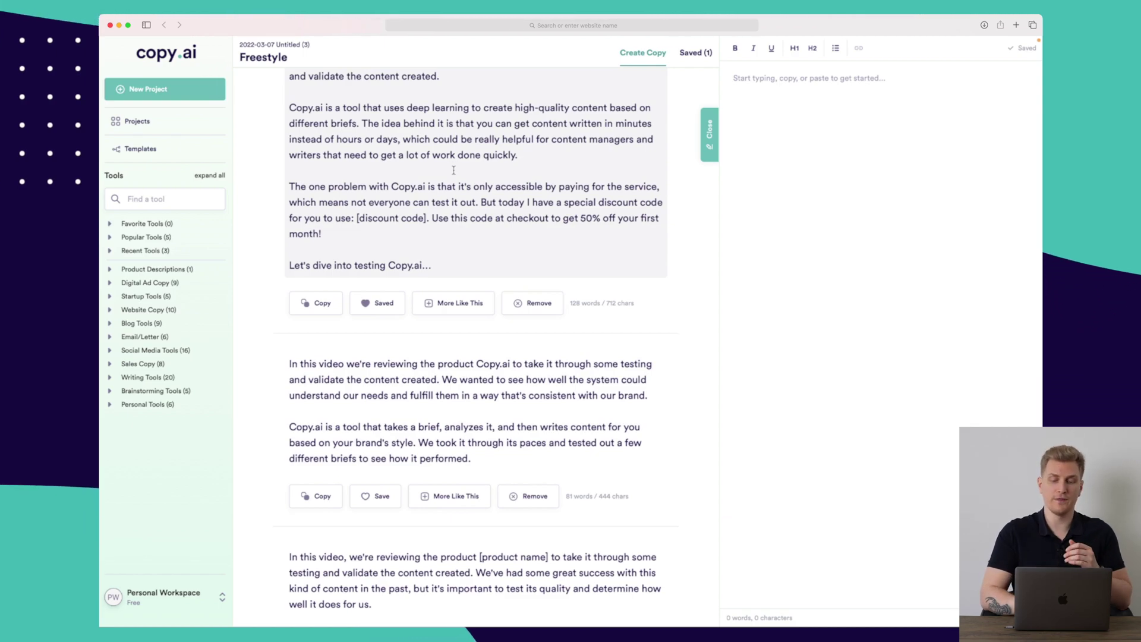
{"action": "scroll", "coordinate": [454, 171], "scroll_direction": "down", "scroll_amount": 3}
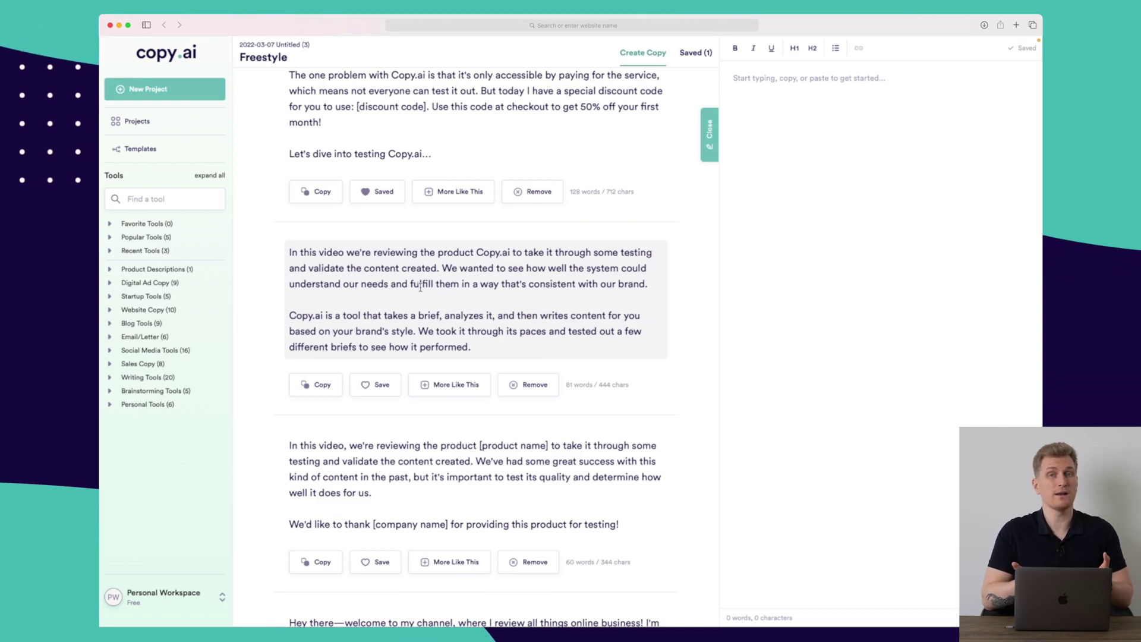
{"action": "scroll", "coordinate": [421, 287], "scroll_direction": "down", "scroll_amount": 2}
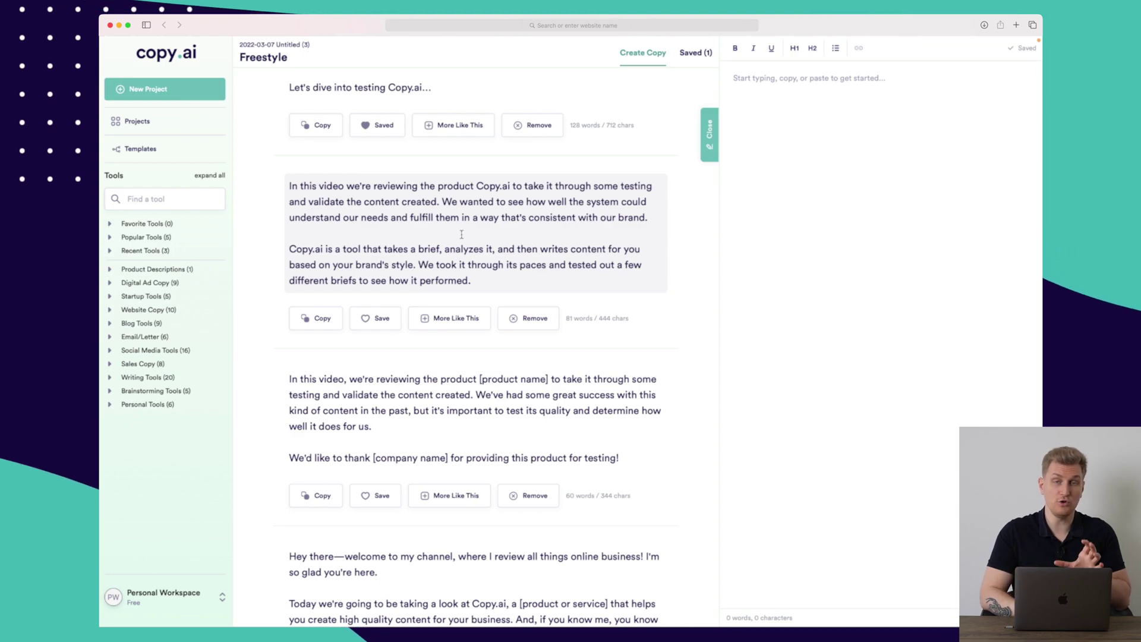
Step: Save the second YouTube description draft and review the remaining results below it
{"action": "left_click", "coordinate": [379, 319]}
{"action": "scroll", "coordinate": [378, 320], "scroll_direction": "down", "scroll_amount": 5}
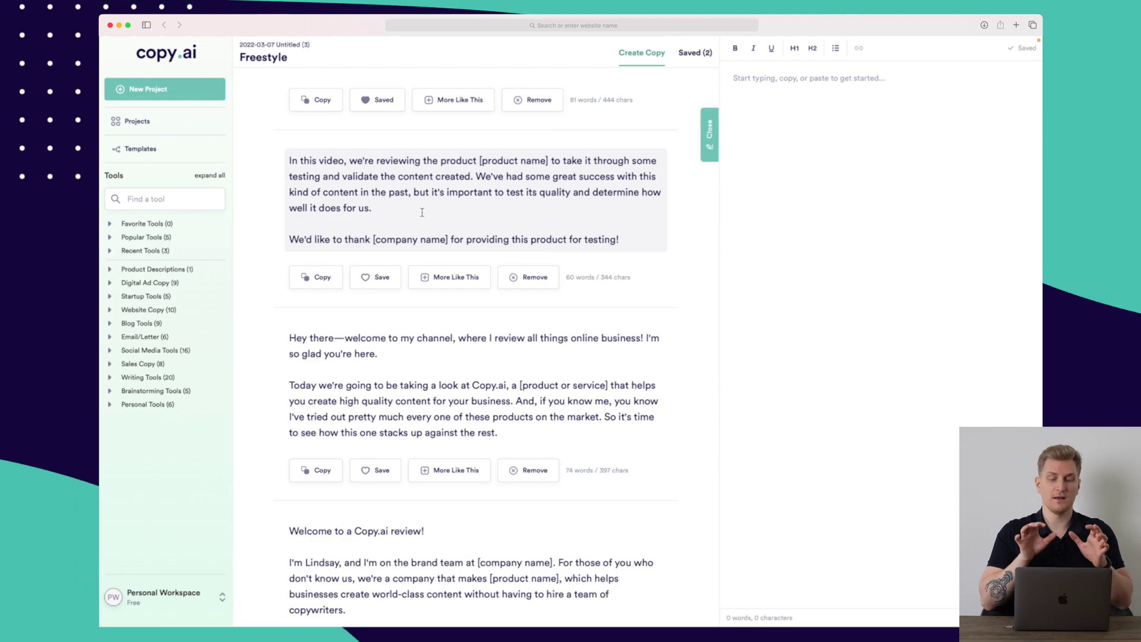
{"action": "scroll", "coordinate": [422, 212], "scroll_direction": "down", "scroll_amount": 5}
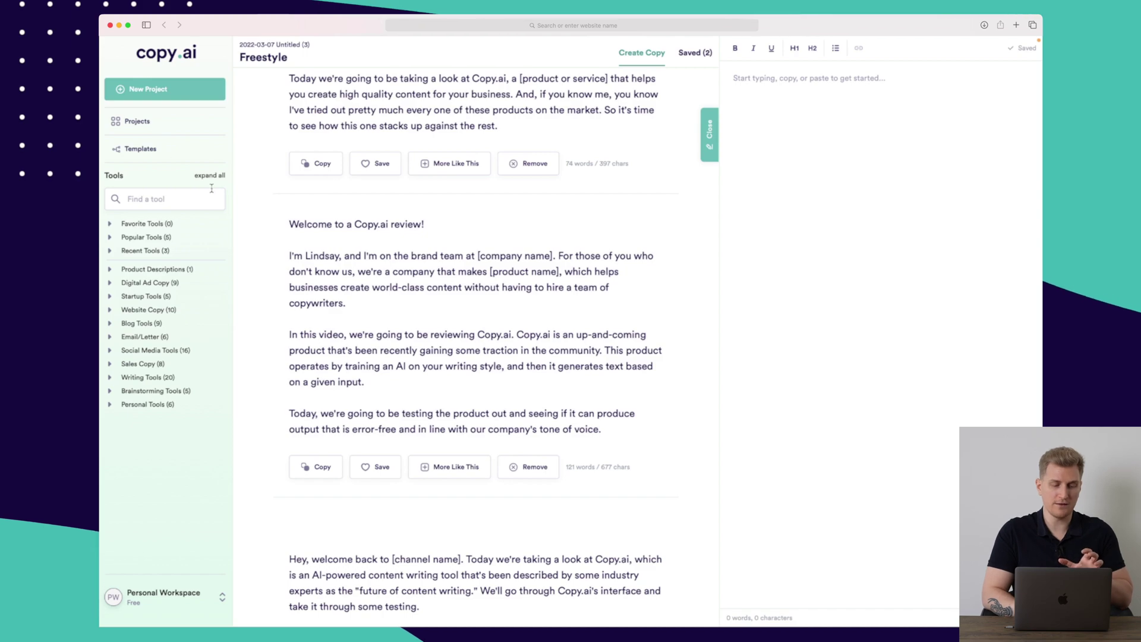
Step: From Projects, use Freestyle under Recent Tools to create '2022-03-07 Untitled (4)'
{"action": "left_click", "coordinate": [158, 126]}
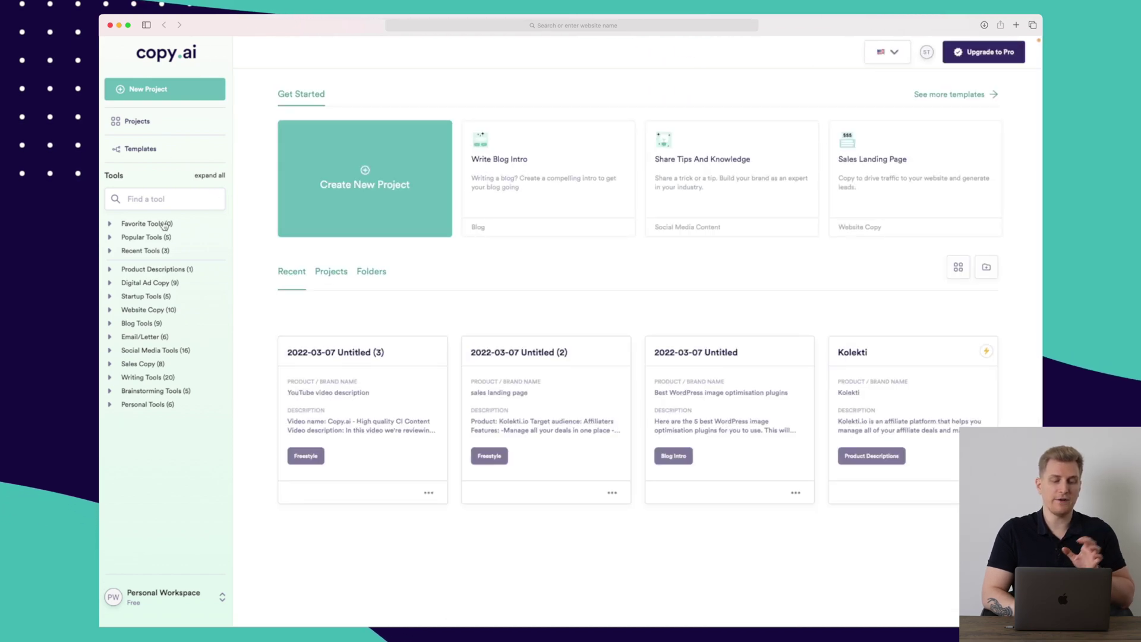
{"action": "left_click", "coordinate": [146, 237]}
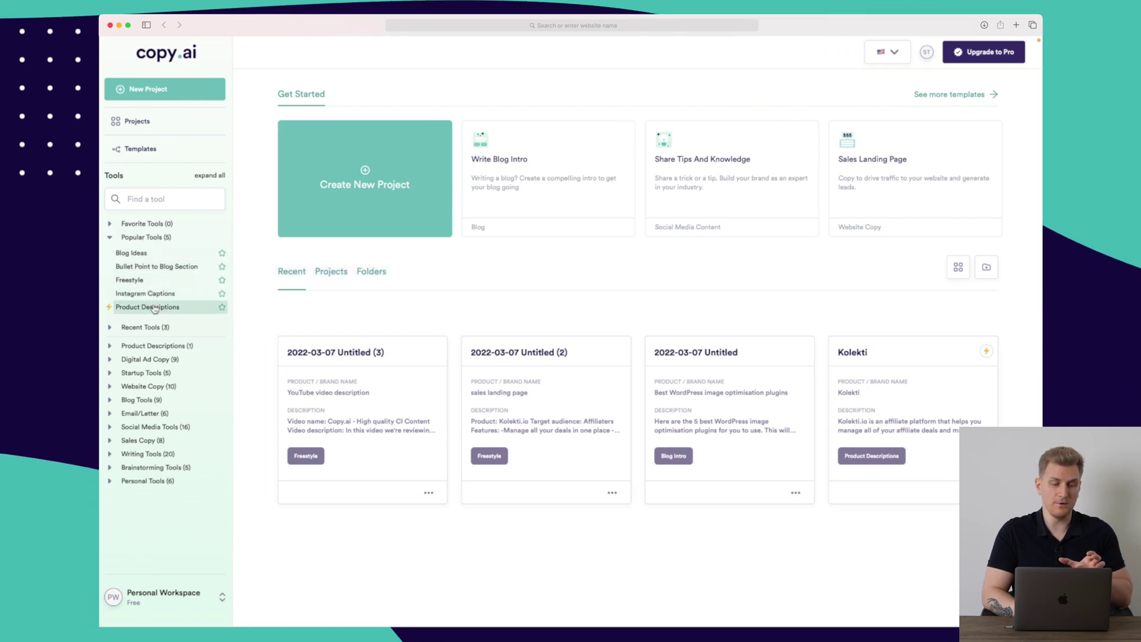
{"action": "left_click", "coordinate": [150, 329]}
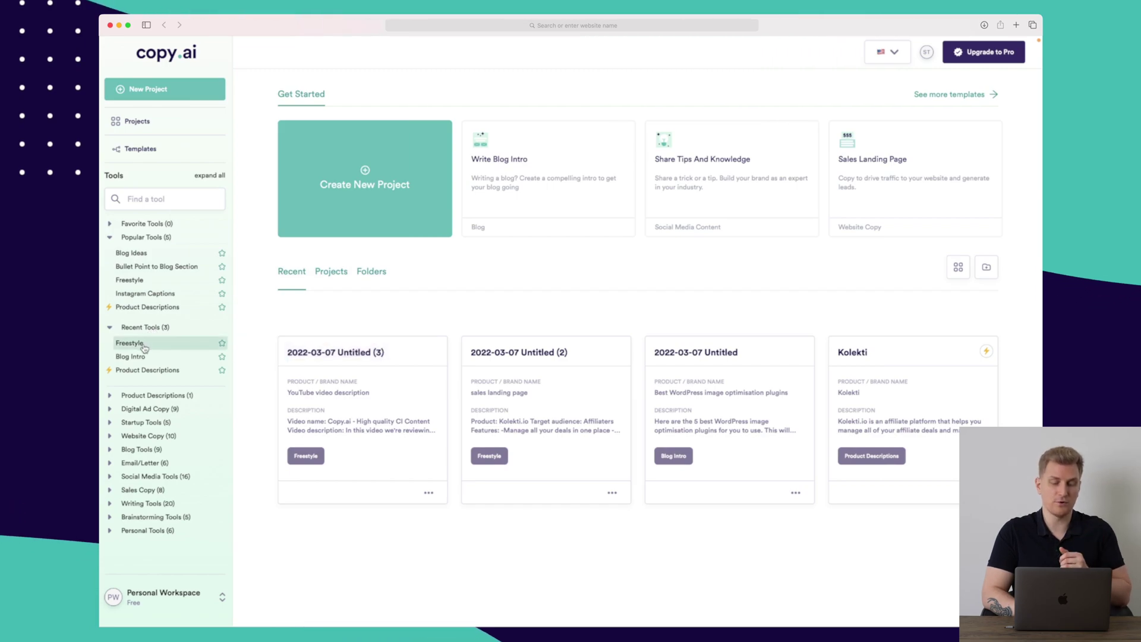
{"action": "left_click", "coordinate": [129, 343]}
{"action": "left_click", "coordinate": [638, 375]}
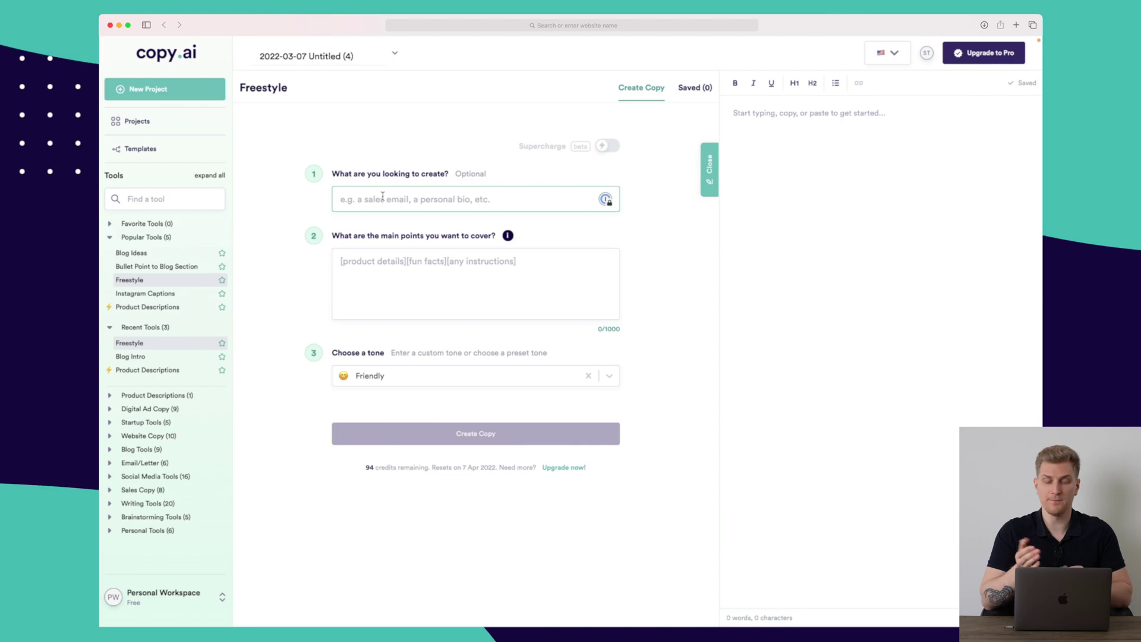
Step: Focus the main-points box, dismiss the results tips, and keep the tone on Friendly
{"action": "left_click", "coordinate": [403, 289]}
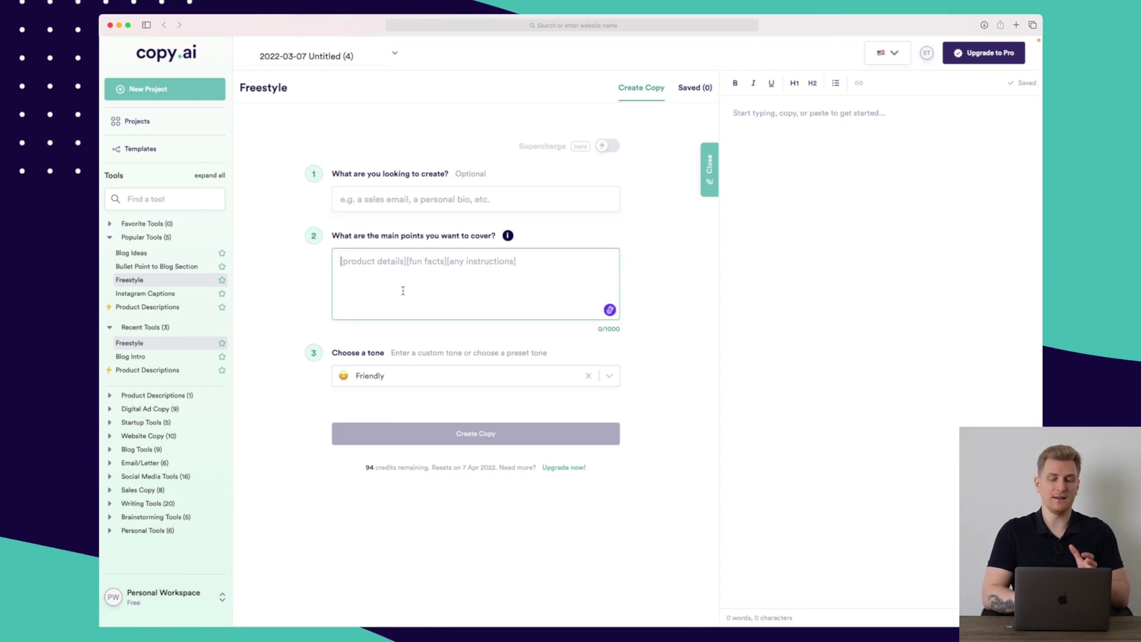
{"action": "left_click", "coordinate": [508, 236]}
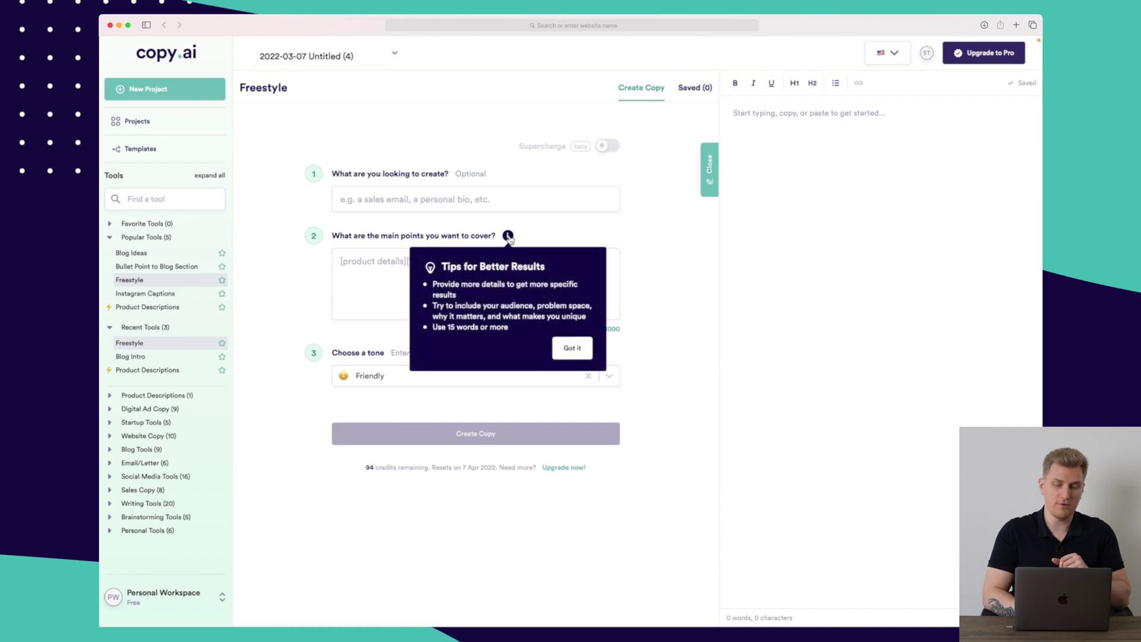
{"action": "left_click", "coordinate": [579, 349]}
{"action": "left_click", "coordinate": [522, 377]}
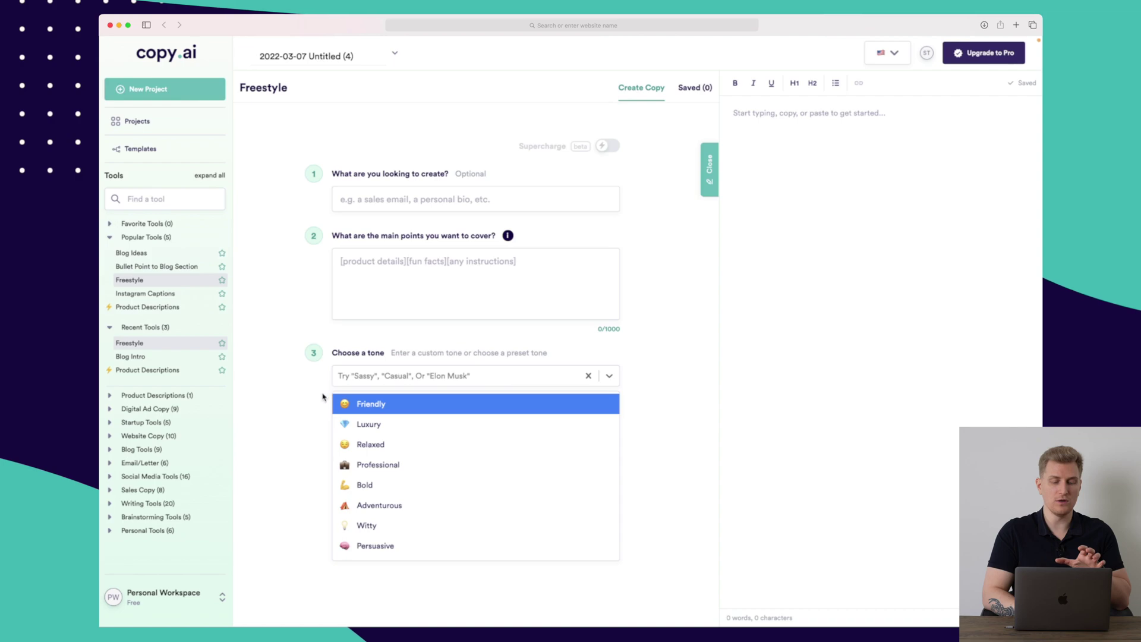
{"action": "key", "text": "Return"}
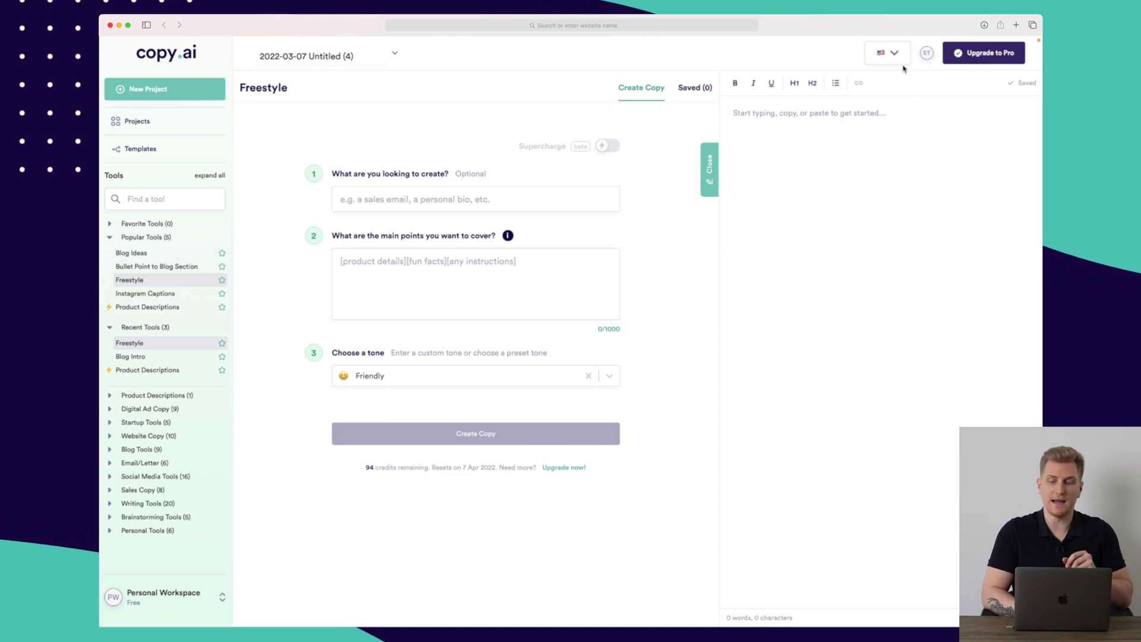
Step: In Language Settings, pick Danish as the output language and apply the change
{"action": "left_click", "coordinate": [895, 53]}
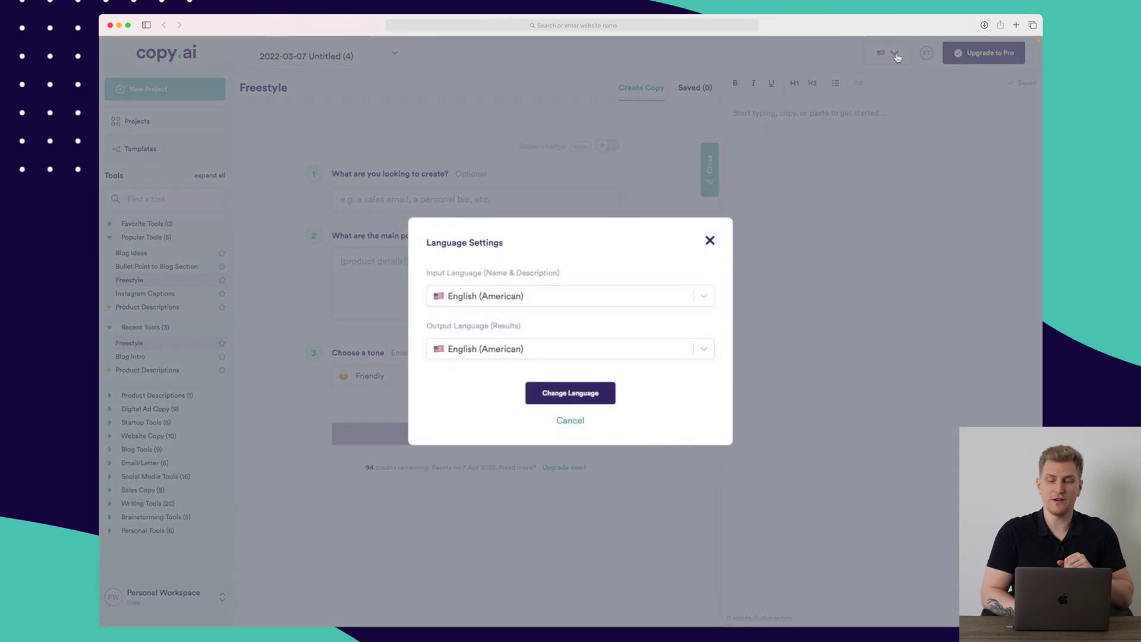
{"action": "left_click", "coordinate": [543, 296]}
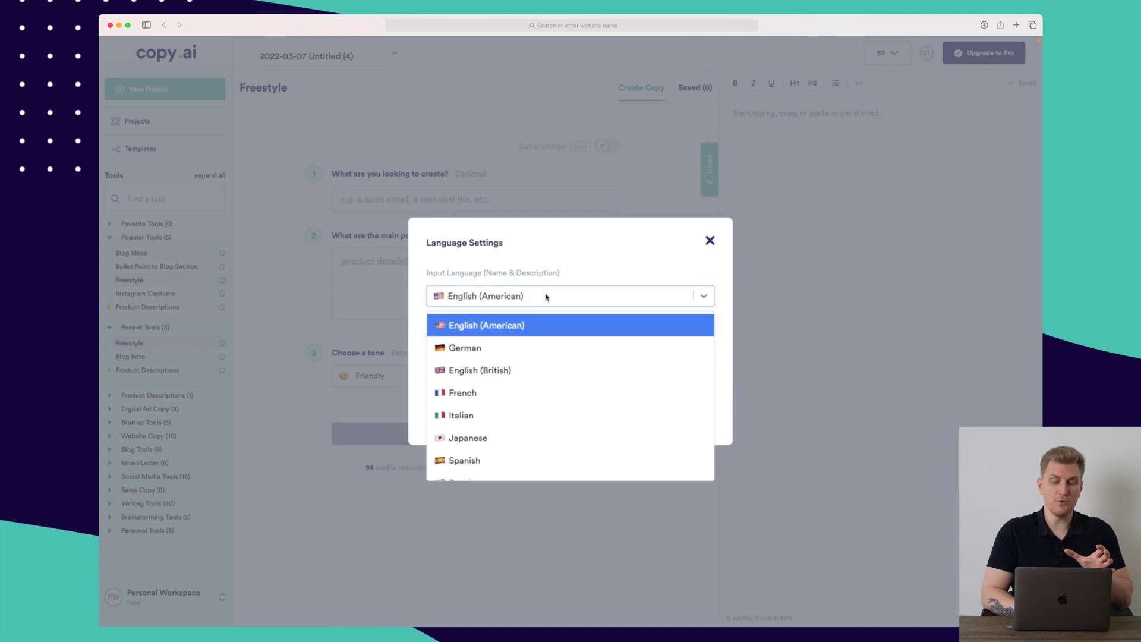
{"action": "scroll", "coordinate": [526, 395], "scroll_direction": "down", "scroll_amount": 10}
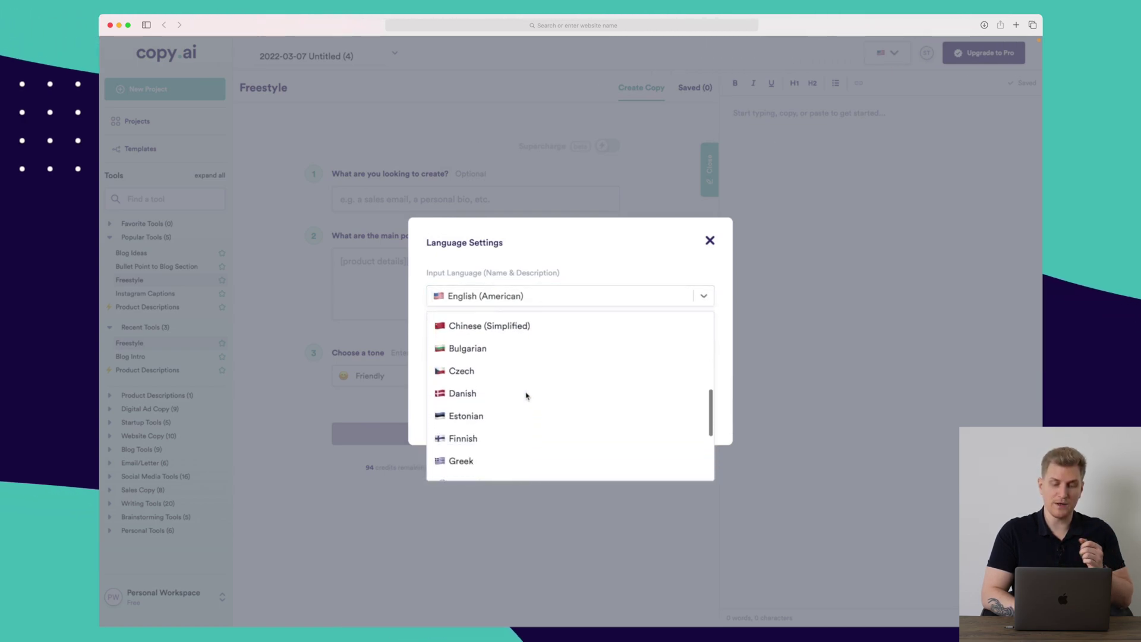
{"action": "left_click", "coordinate": [549, 267]}
{"action": "left_click", "coordinate": [536, 352]}
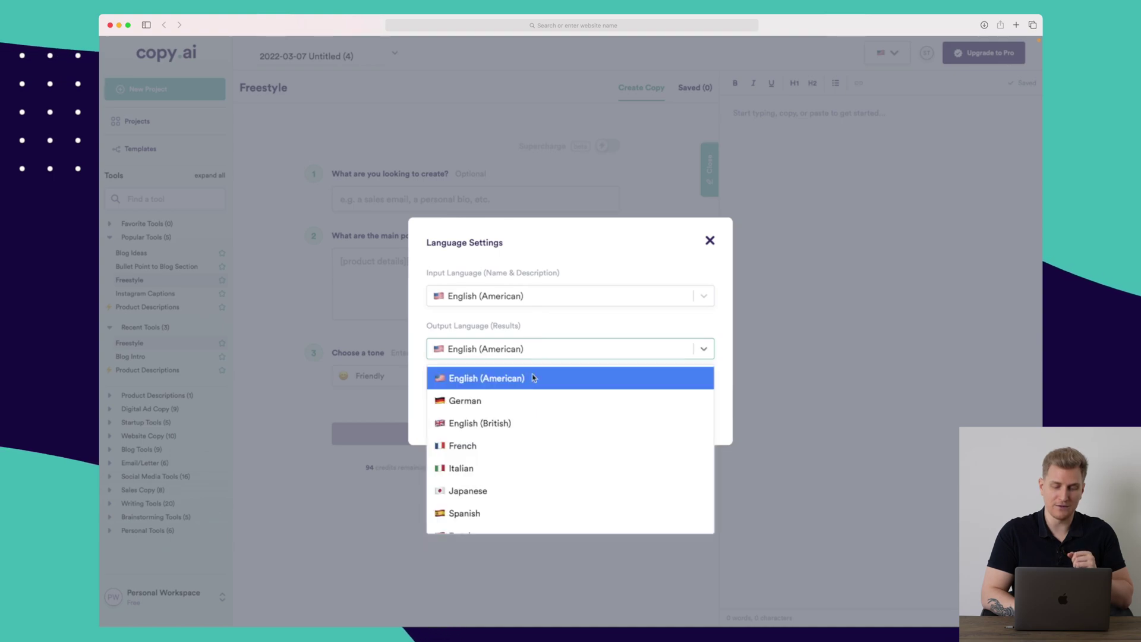
{"action": "scroll", "coordinate": [520, 457], "scroll_direction": "down", "scroll_amount": 5}
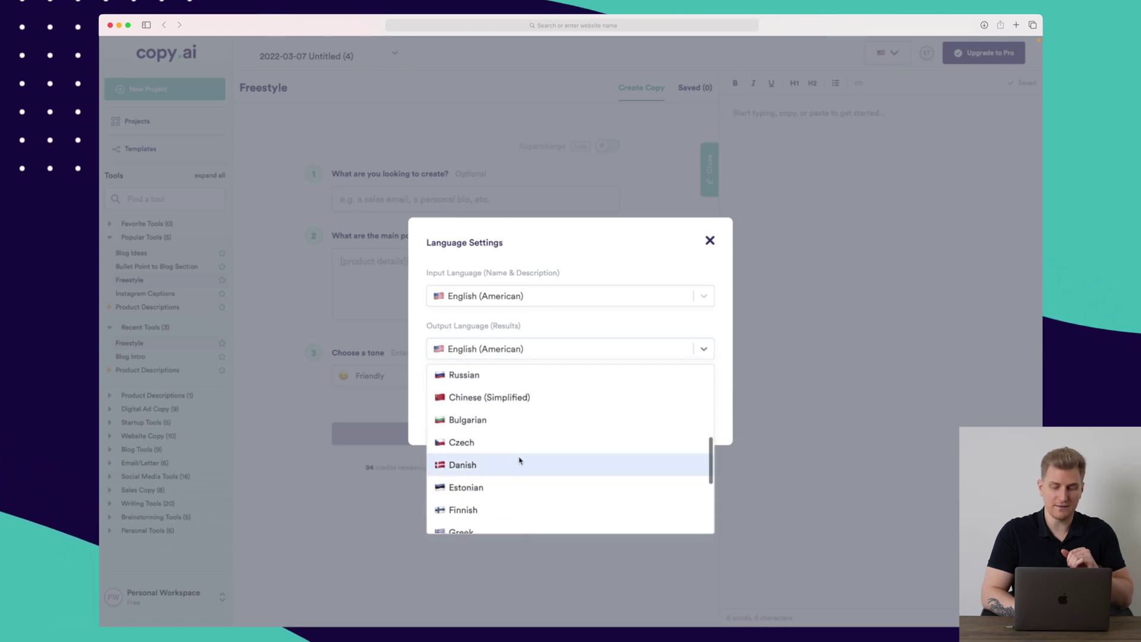
{"action": "left_click", "coordinate": [516, 463]}
{"action": "left_click", "coordinate": [595, 396]}
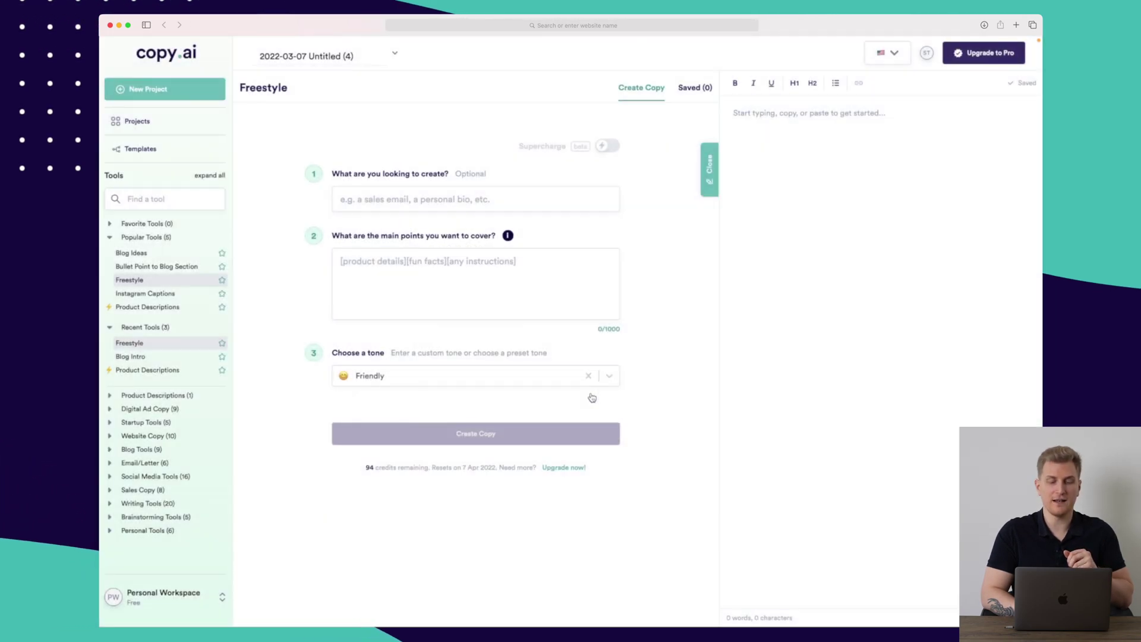
Step: In Product Descriptions, enter Kolekti.io as the name, paste its description, and generate copy
{"action": "left_click", "coordinate": [175, 395]}
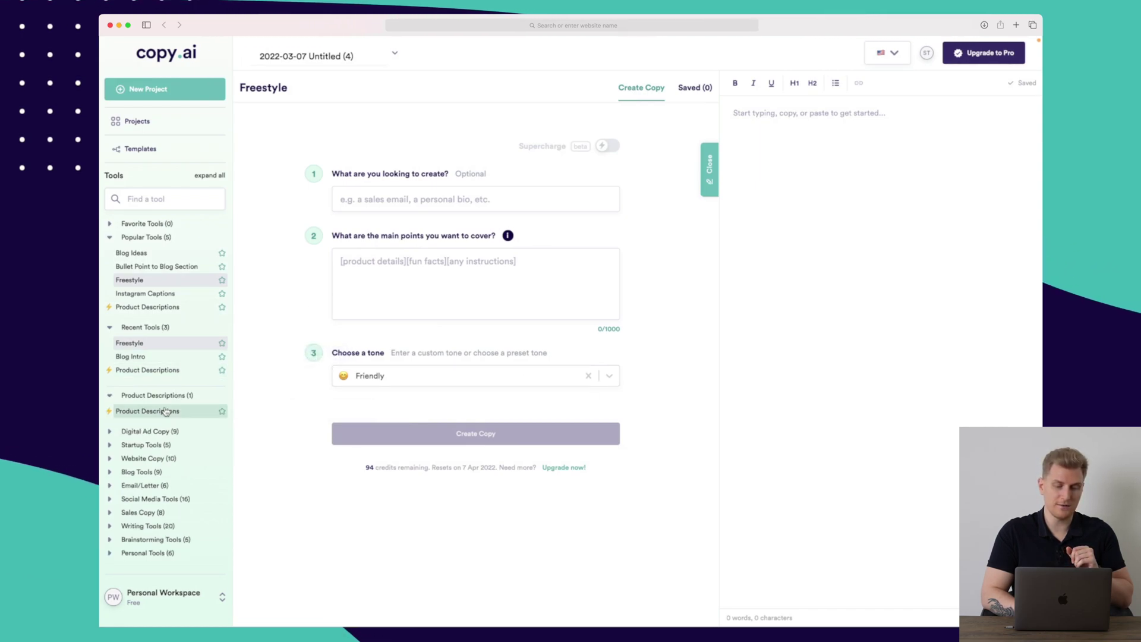
{"action": "left_click", "coordinate": [170, 411]}
{"action": "type", "text": "Kolekti.io"}
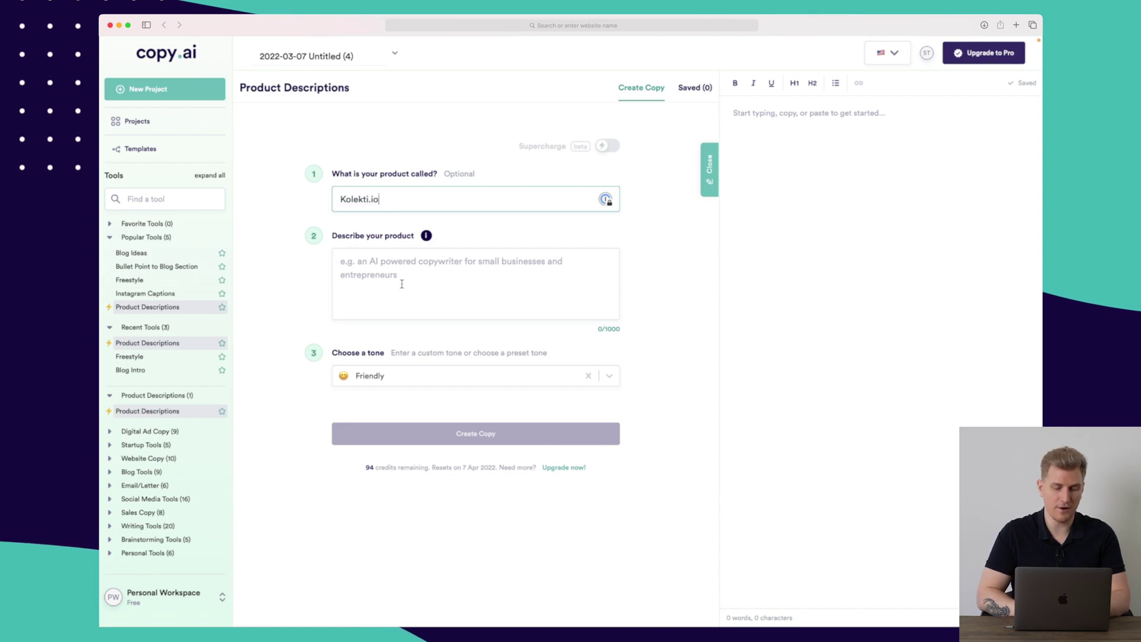
{"action": "left_click", "coordinate": [403, 285]}
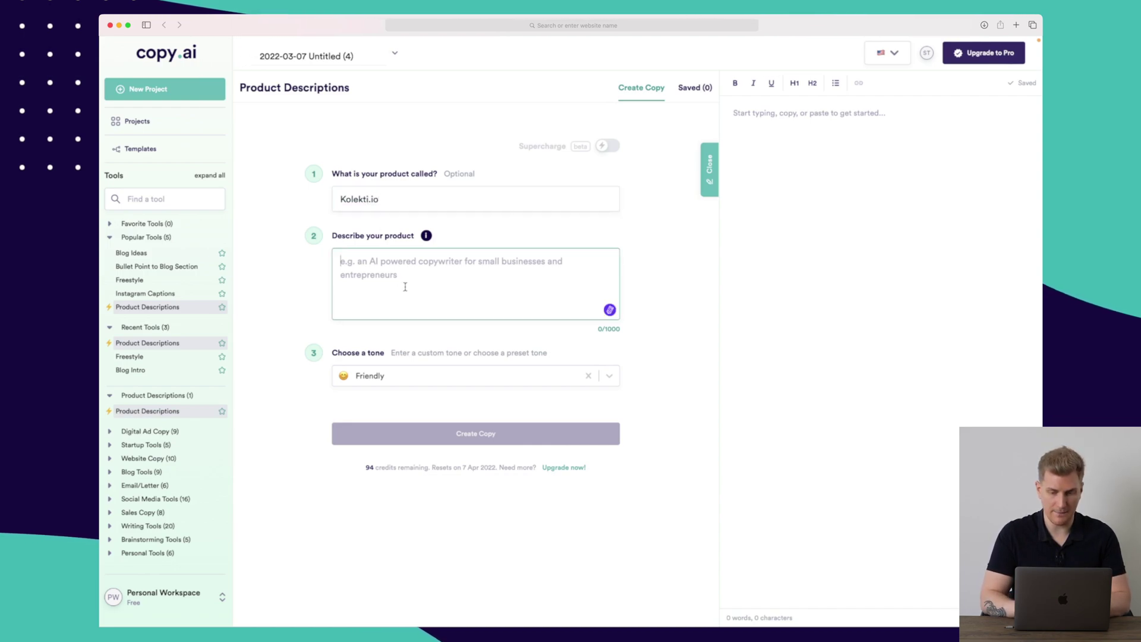
{"action": "key", "text": "super+v"}
{"action": "left_click", "coordinate": [585, 433]}
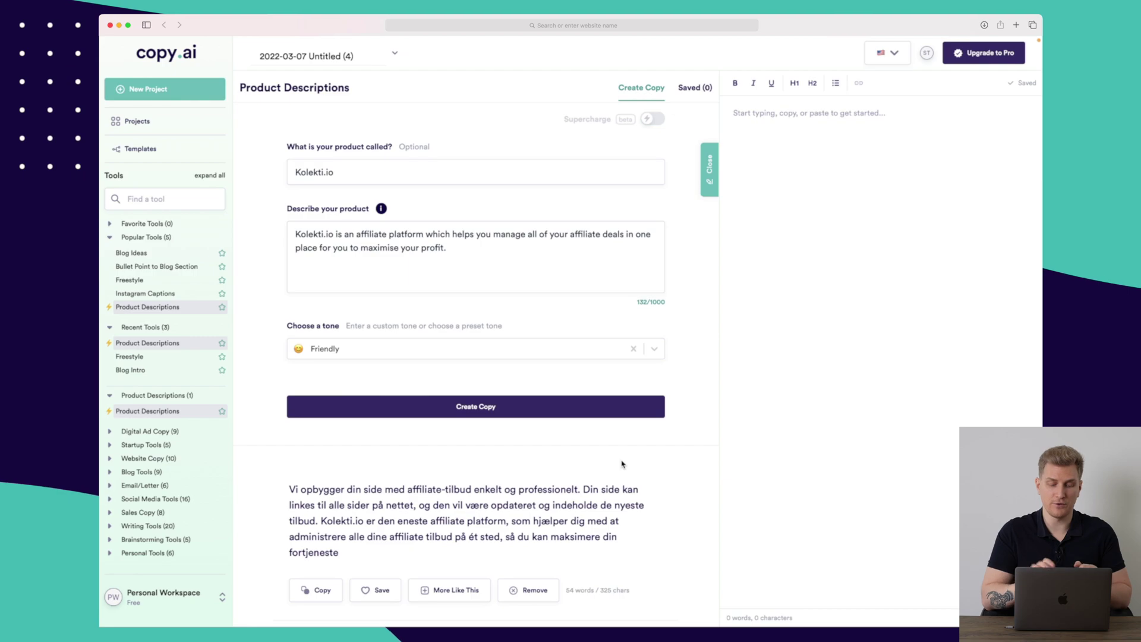
Step: Scroll through the generated Danish Kolekti.io product descriptions
{"action": "scroll", "coordinate": [623, 464], "scroll_direction": "down", "scroll_amount": 5}
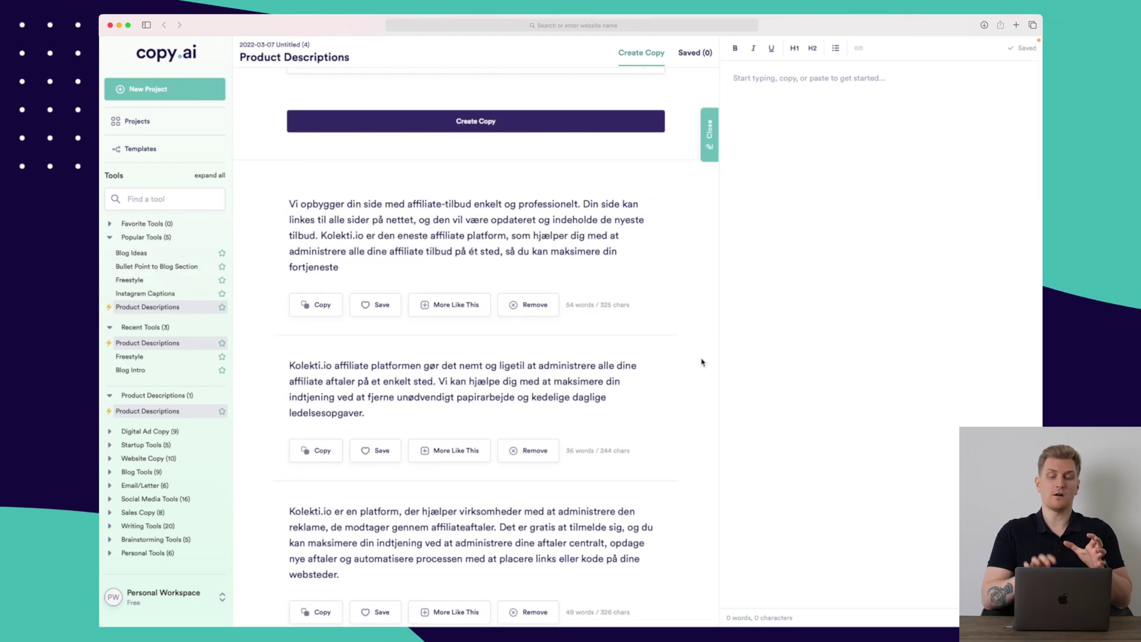
{"action": "scroll", "coordinate": [701, 362], "scroll_direction": "down", "scroll_amount": 1}
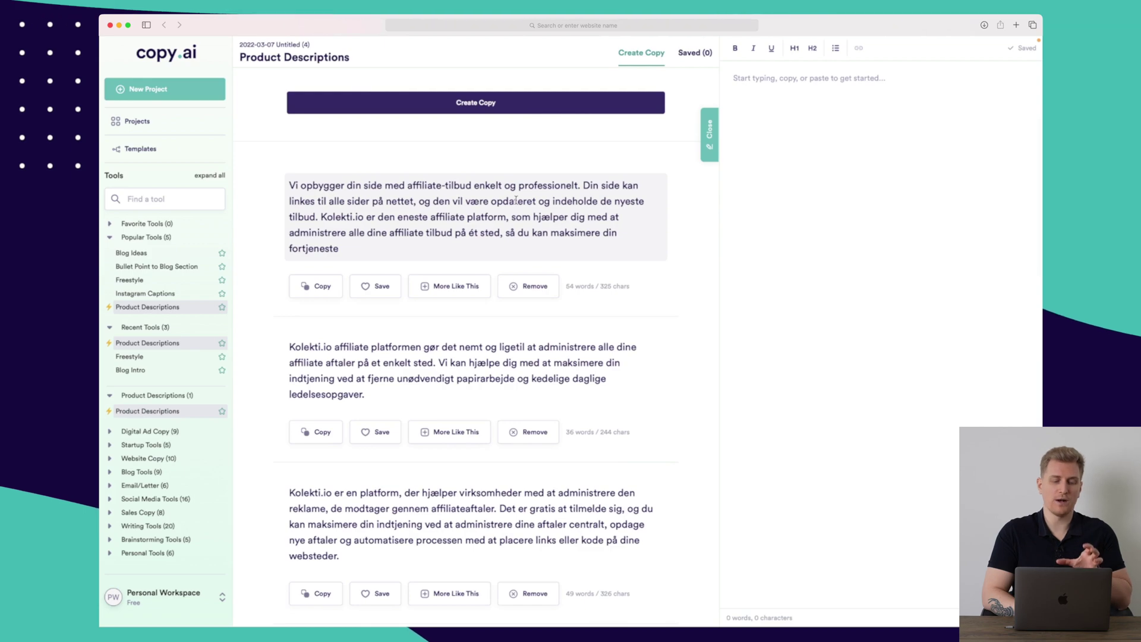
{"action": "scroll", "coordinate": [516, 200], "scroll_direction": "down", "scroll_amount": 3}
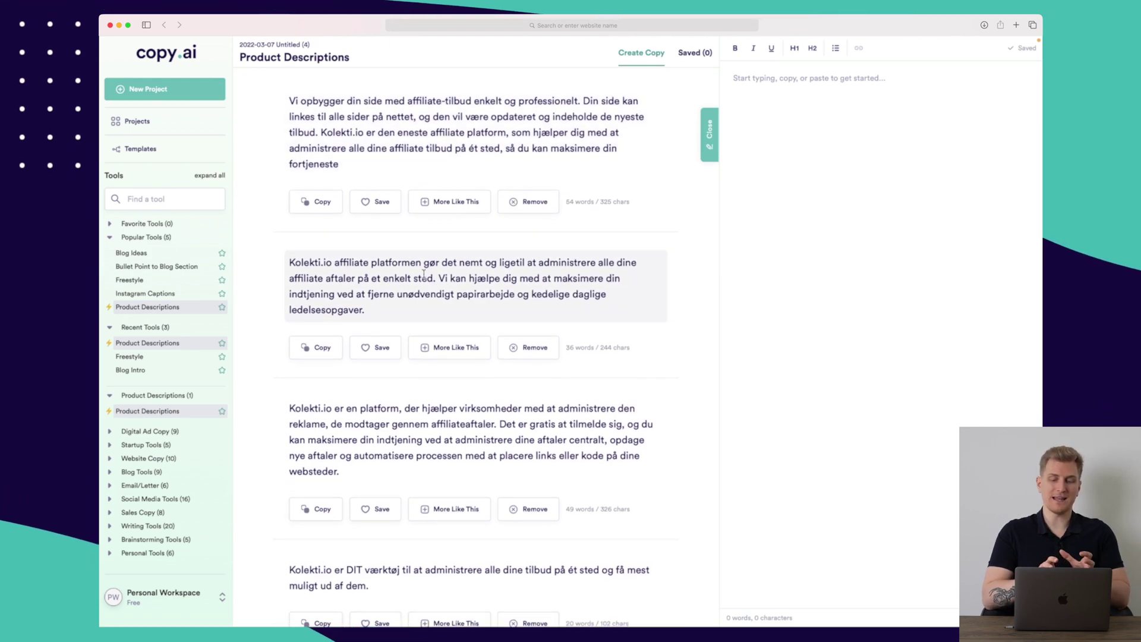
{"action": "scroll", "coordinate": [424, 274], "scroll_direction": "down", "scroll_amount": 2}
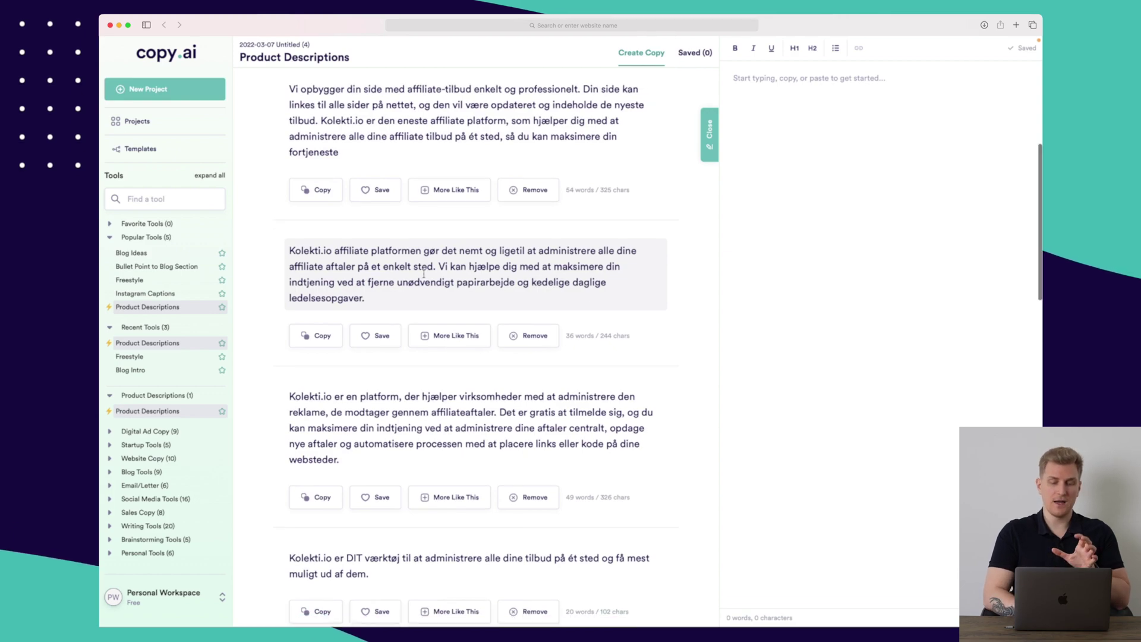
{"action": "scroll", "coordinate": [424, 274], "scroll_direction": "down", "scroll_amount": 3}
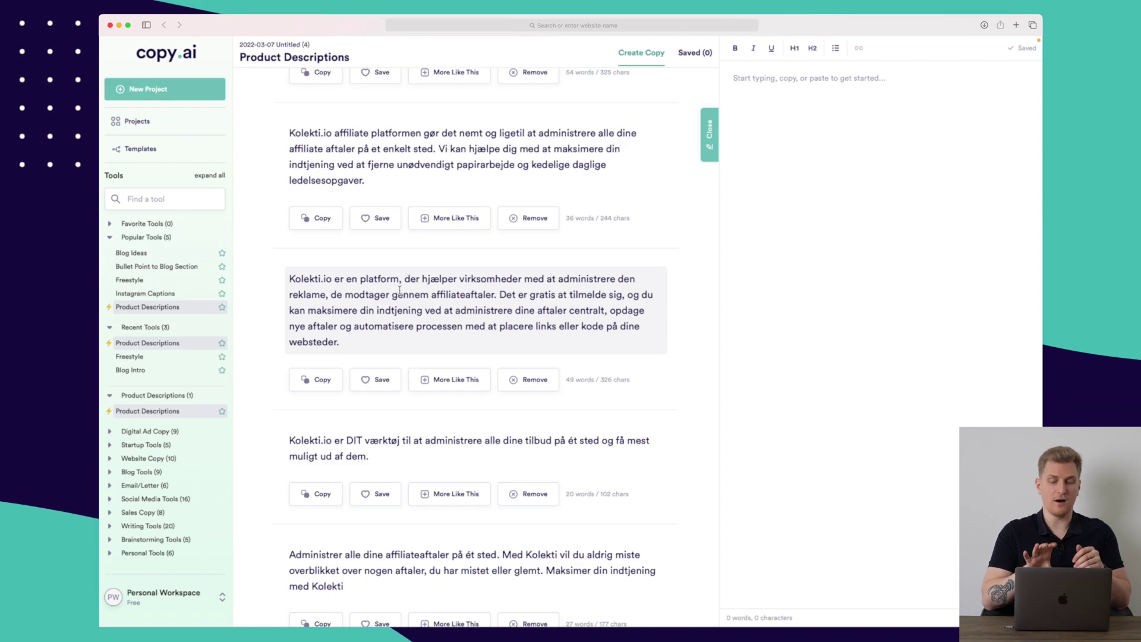
{"action": "scroll", "coordinate": [399, 290], "scroll_direction": "down", "scroll_amount": 2}
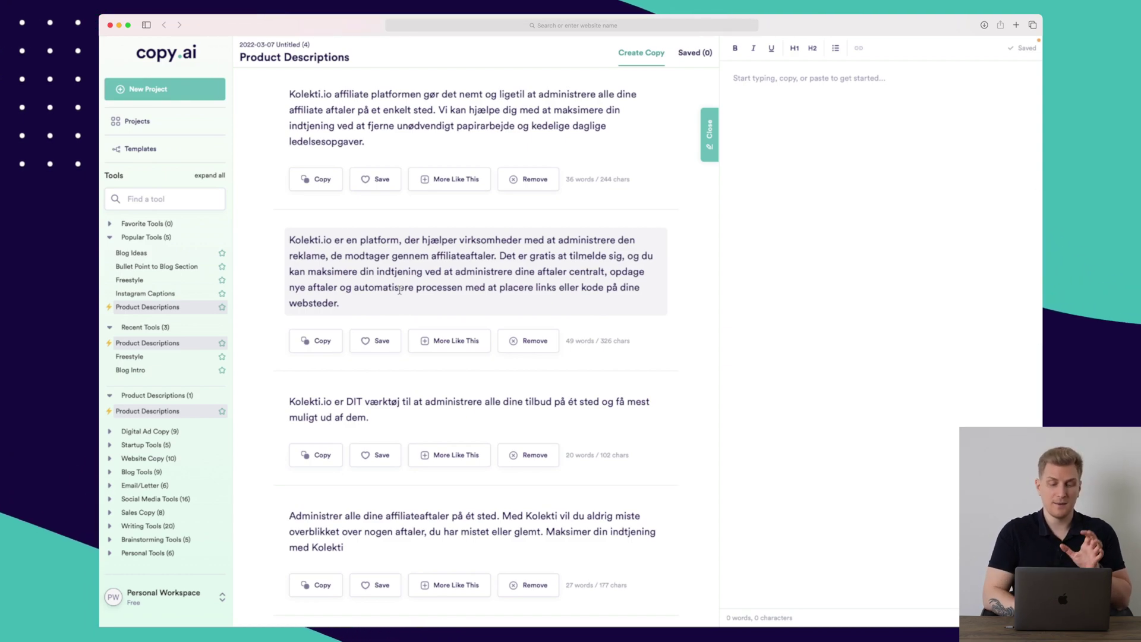
{"action": "scroll", "coordinate": [400, 290], "scroll_direction": "down", "scroll_amount": 5}
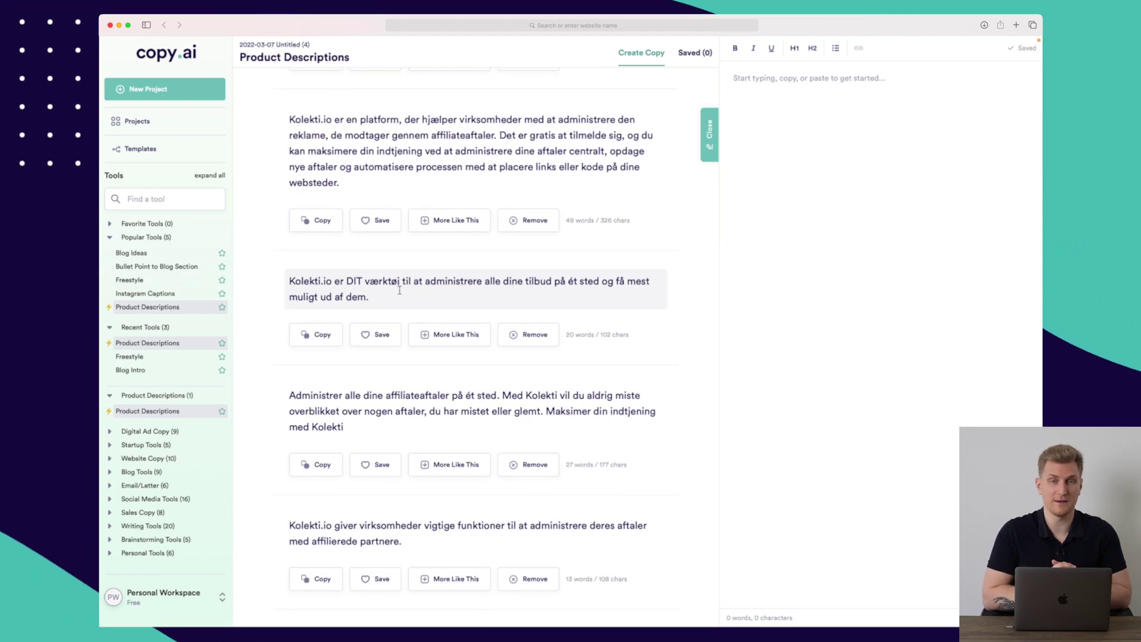
{"action": "scroll", "coordinate": [399, 290], "scroll_direction": "down", "scroll_amount": 3}
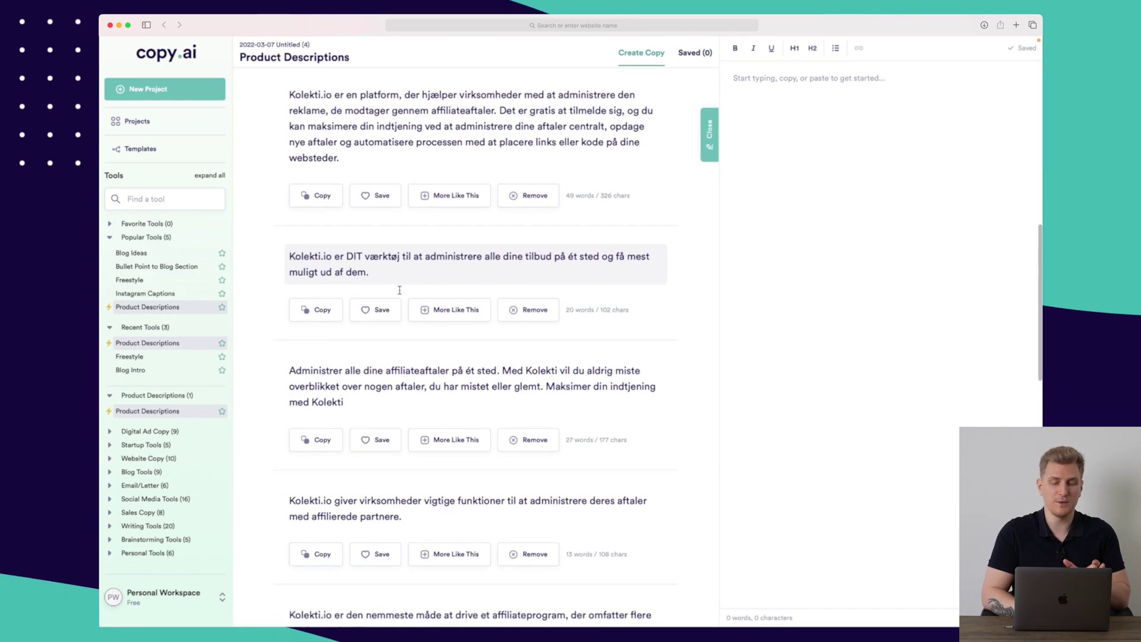
{"action": "scroll", "coordinate": [399, 294], "scroll_direction": "down", "scroll_amount": 10}
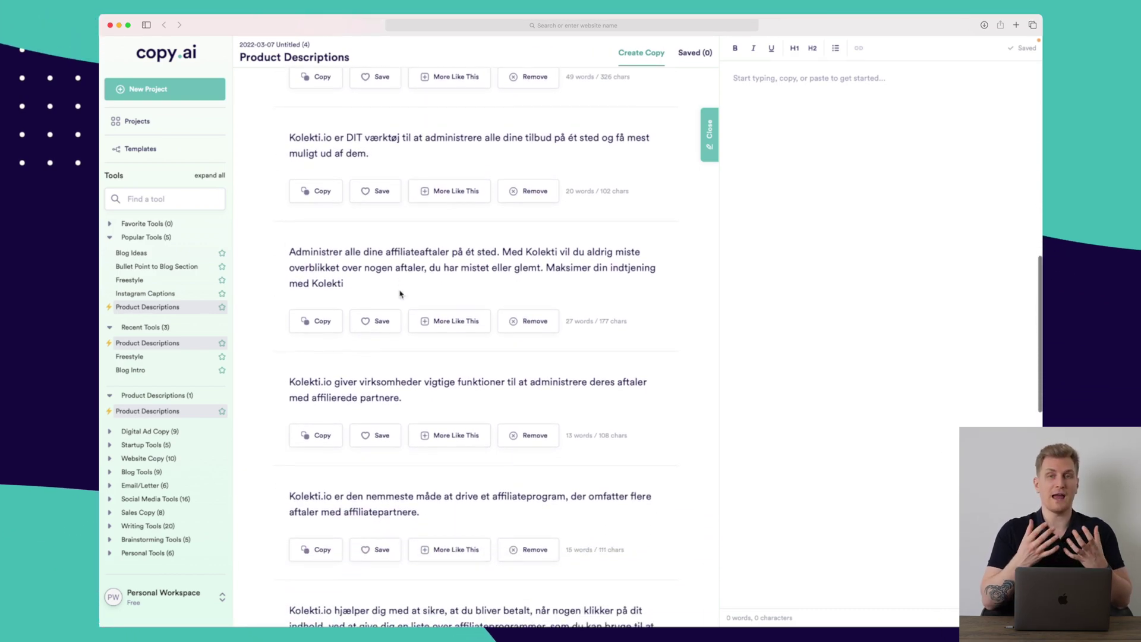
{"action": "scroll", "coordinate": [400, 290], "scroll_direction": "down", "scroll_amount": 1}
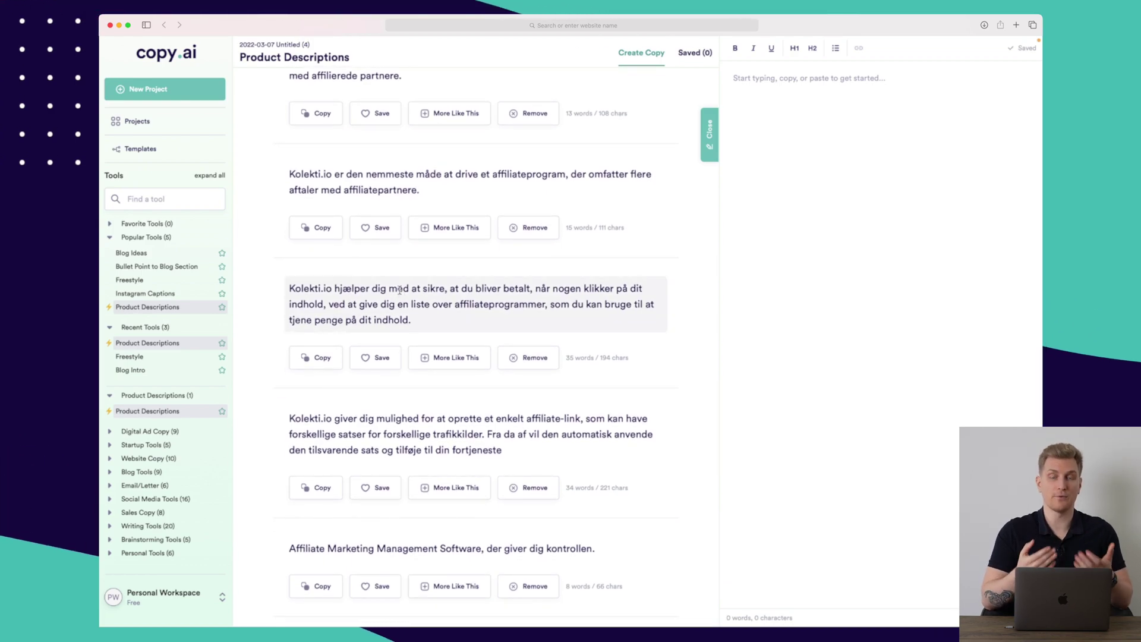
{"action": "scroll", "coordinate": [399, 290], "scroll_direction": "down", "scroll_amount": 3}
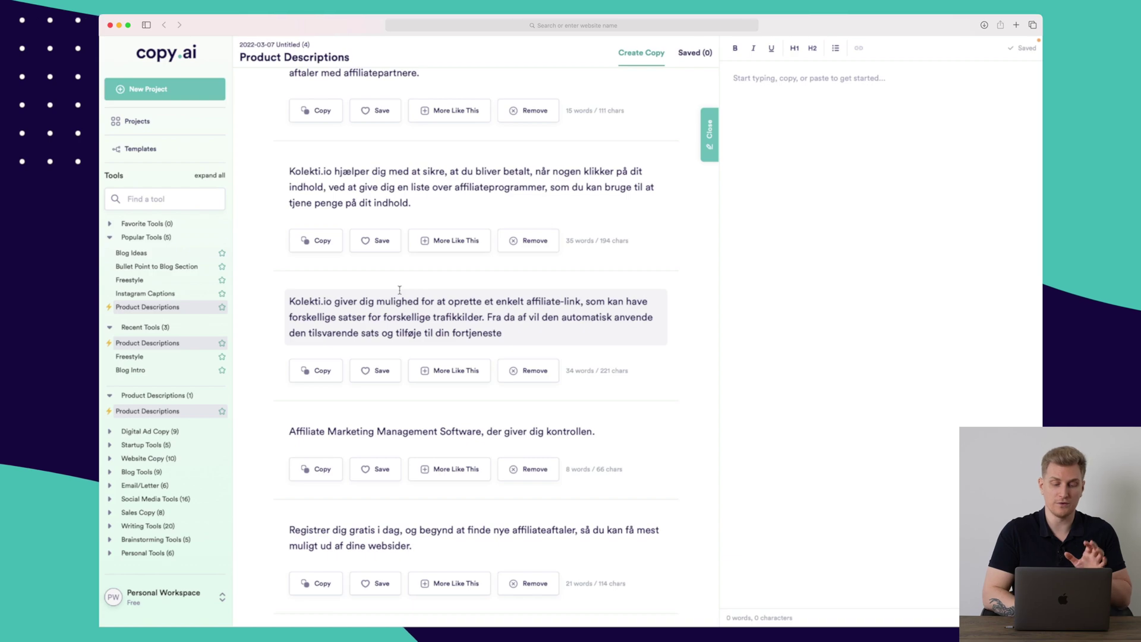
{"action": "scroll", "coordinate": [399, 289], "scroll_direction": "down", "scroll_amount": 2}
{"action": "scroll", "coordinate": [401, 291], "scroll_direction": "up", "scroll_amount": 5}
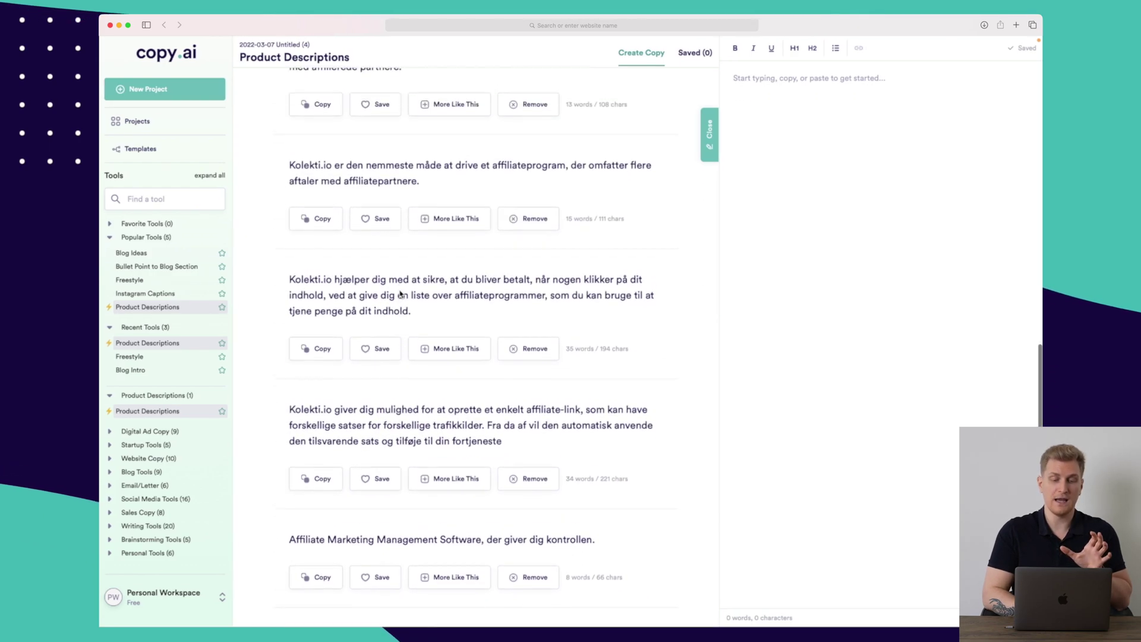
{"action": "scroll", "coordinate": [399, 293], "scroll_direction": "up", "scroll_amount": 3}
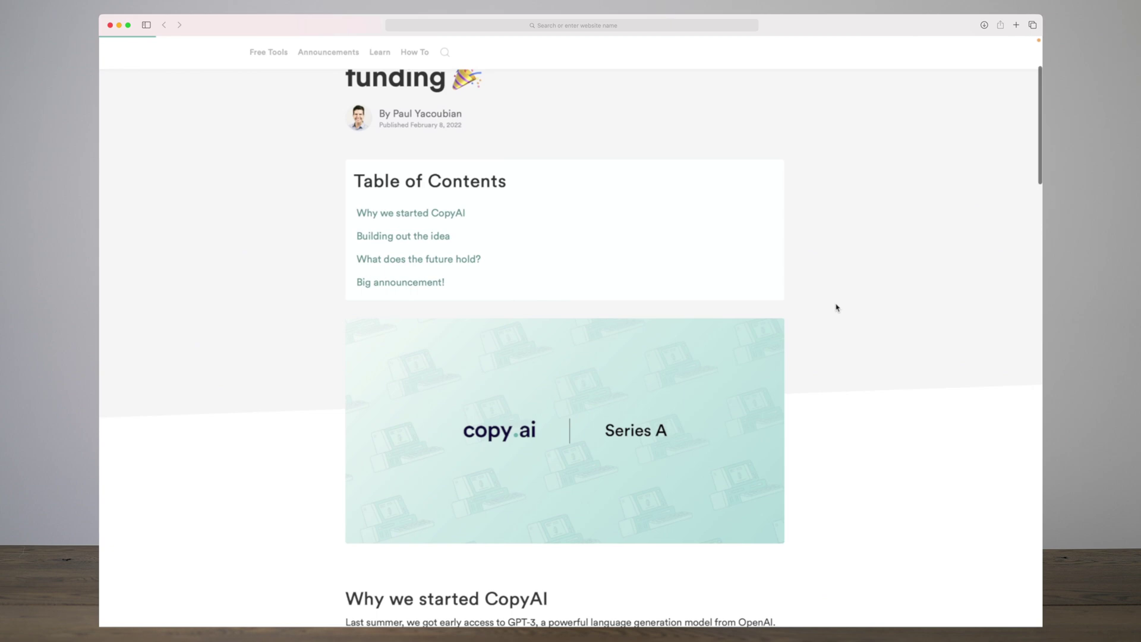
Step: Scroll the Series A article past the Table of Contents to the $11 million Big announcement section
{"action": "scroll", "coordinate": [836, 307], "scroll_direction": "down", "scroll_amount": 4}
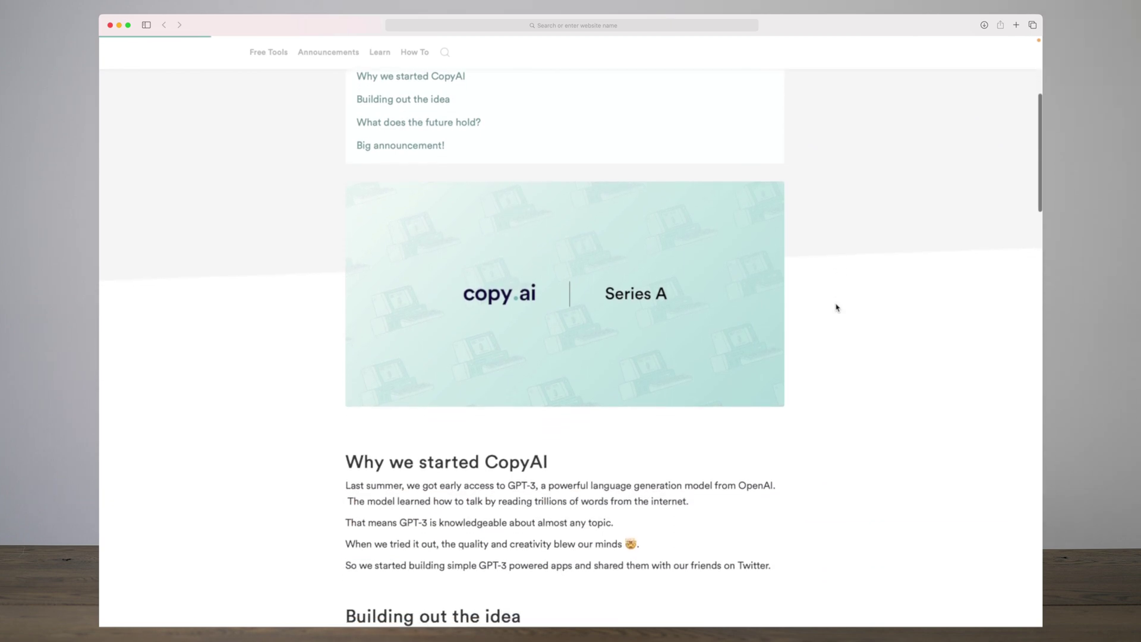
{"action": "scroll", "coordinate": [836, 307], "scroll_direction": "down", "scroll_amount": 5}
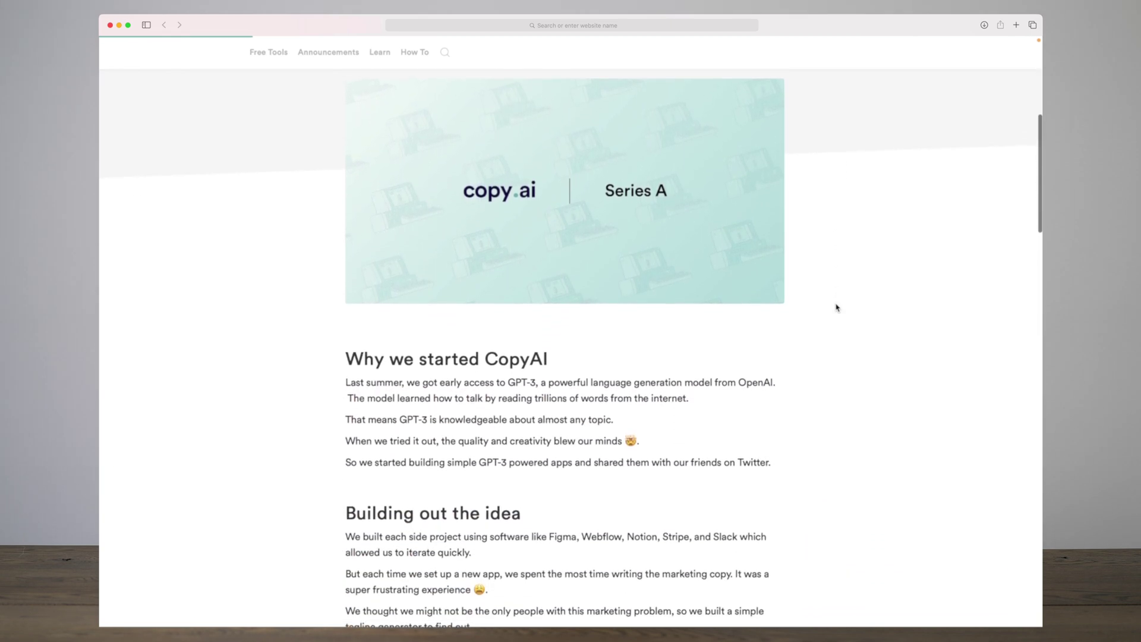
{"action": "scroll", "coordinate": [836, 307], "scroll_direction": "down", "scroll_amount": 4}
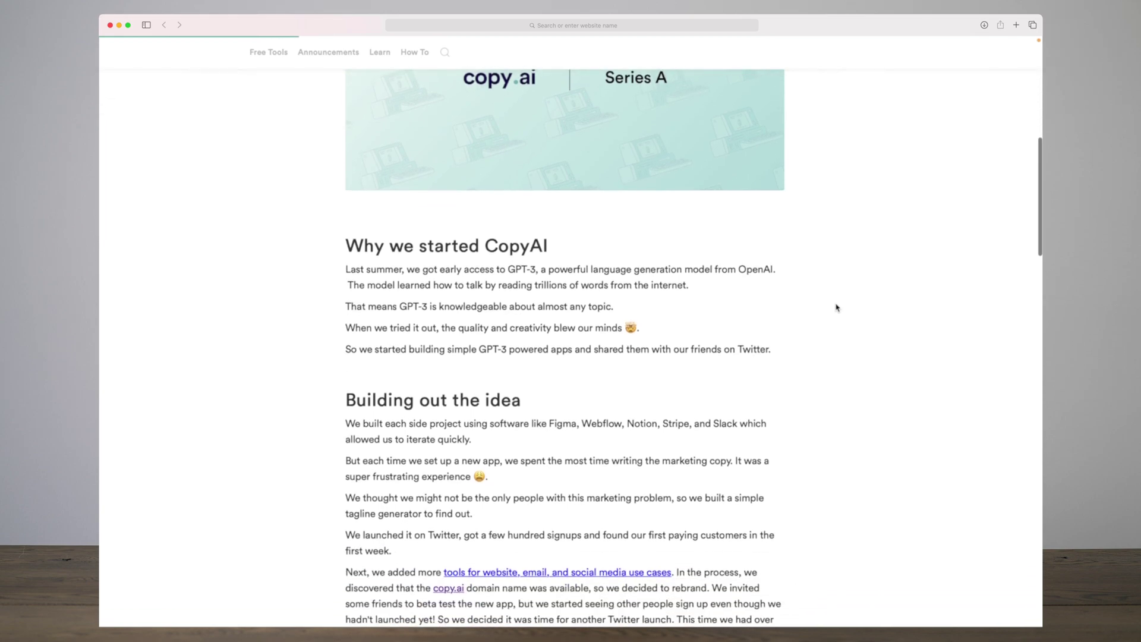
{"action": "scroll", "coordinate": [837, 307], "scroll_direction": "down", "scroll_amount": 4}
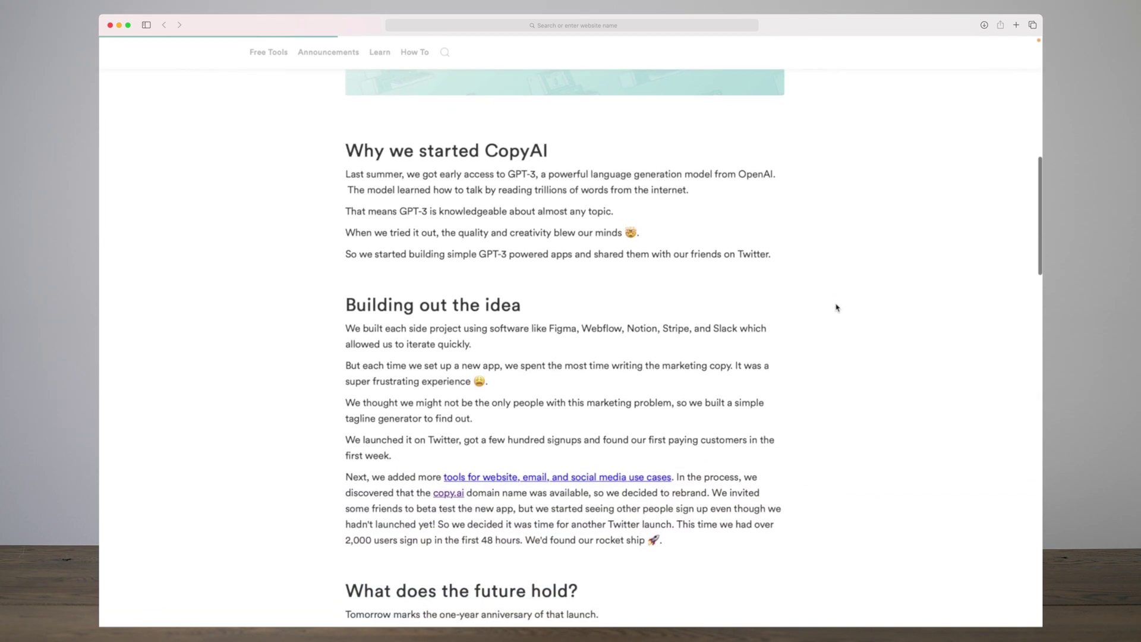
{"action": "scroll", "coordinate": [837, 307], "scroll_direction": "down", "scroll_amount": 4}
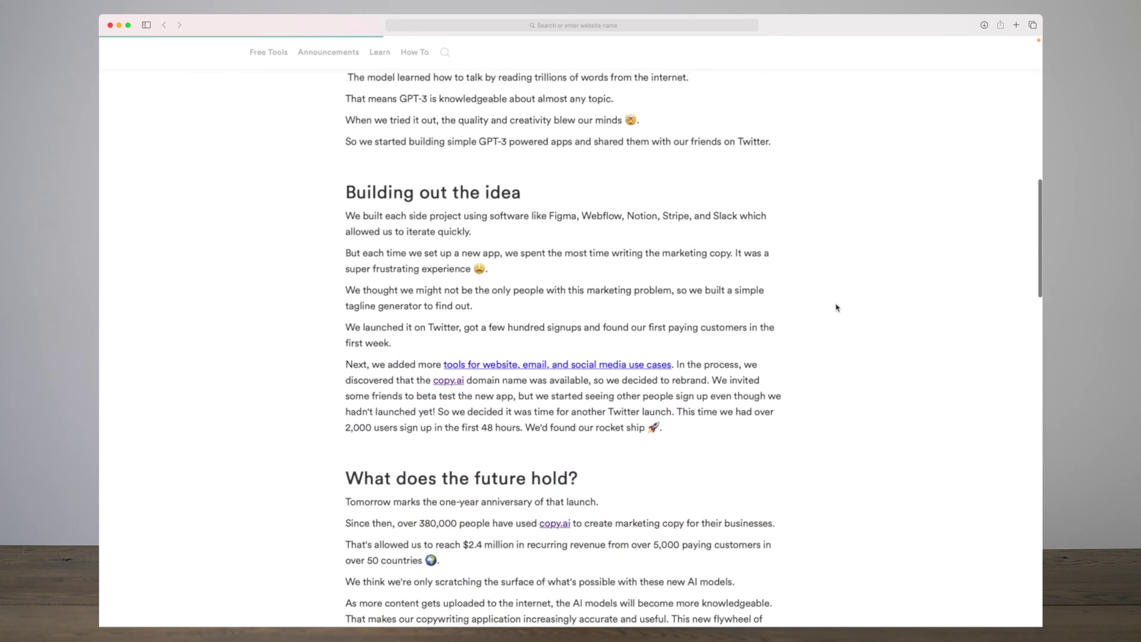
{"action": "scroll", "coordinate": [836, 307], "scroll_direction": "down", "scroll_amount": 4}
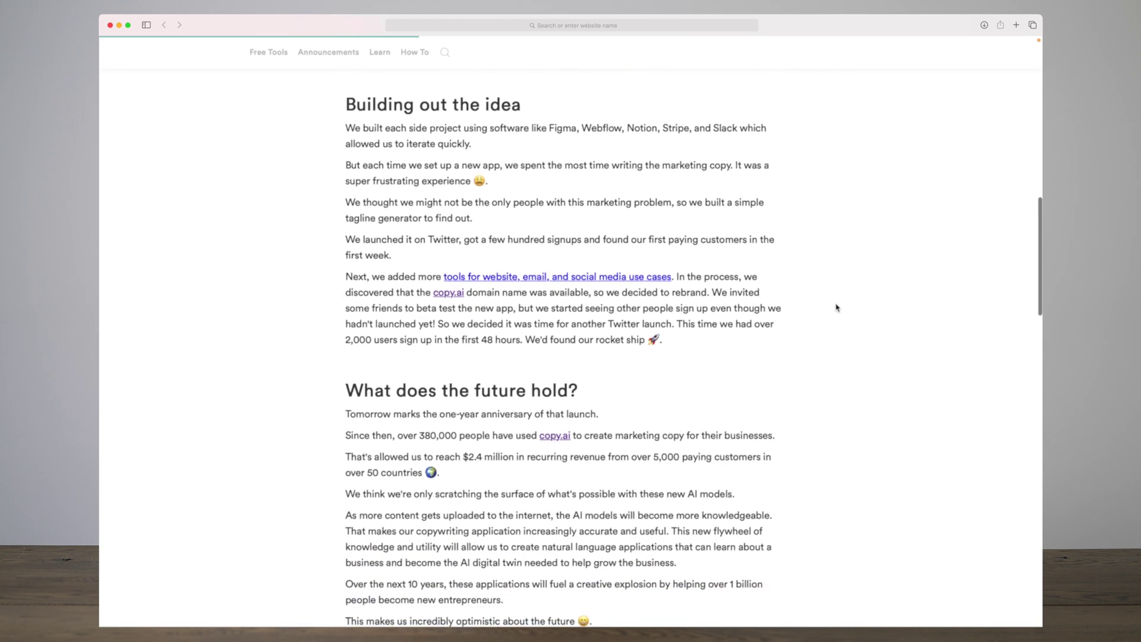
{"action": "scroll", "coordinate": [836, 308], "scroll_direction": "down", "scroll_amount": 4}
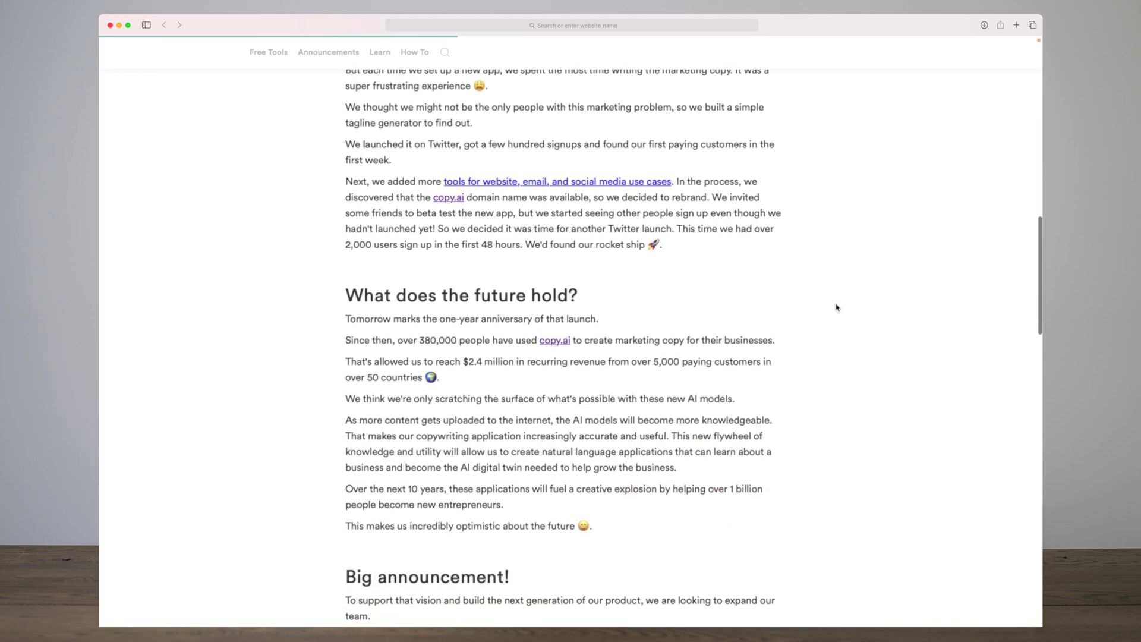
{"action": "scroll", "coordinate": [836, 307], "scroll_direction": "down", "scroll_amount": 4}
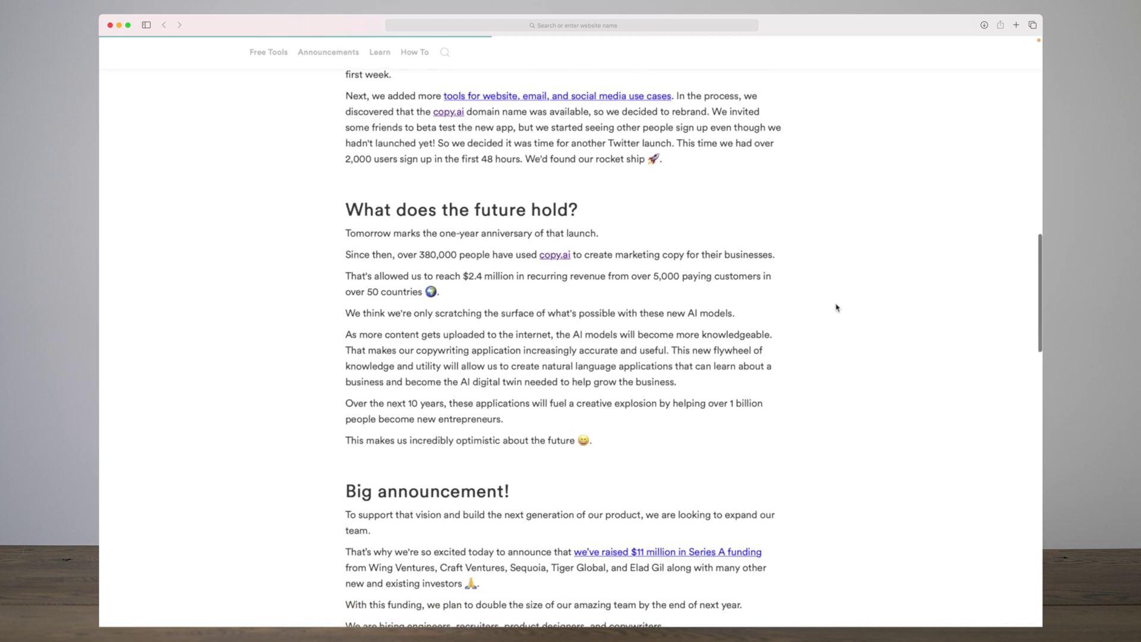
{"action": "scroll", "coordinate": [836, 308], "scroll_direction": "down", "scroll_amount": 3}
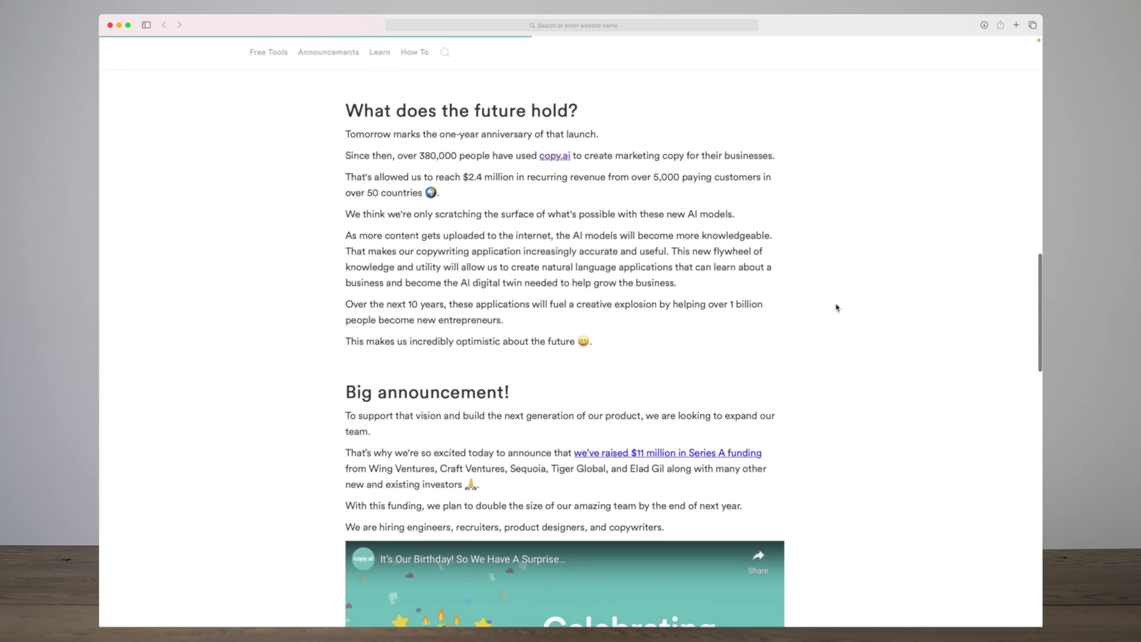